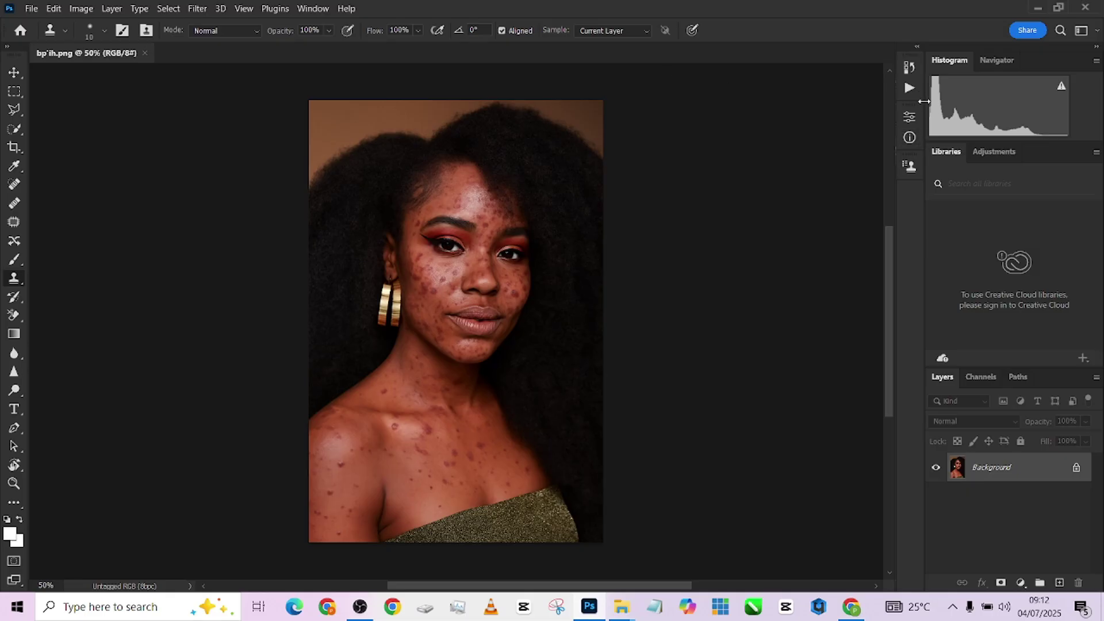
Expand the photographix skin retouch action set and inspect the blemishes on the face
click(912, 89)
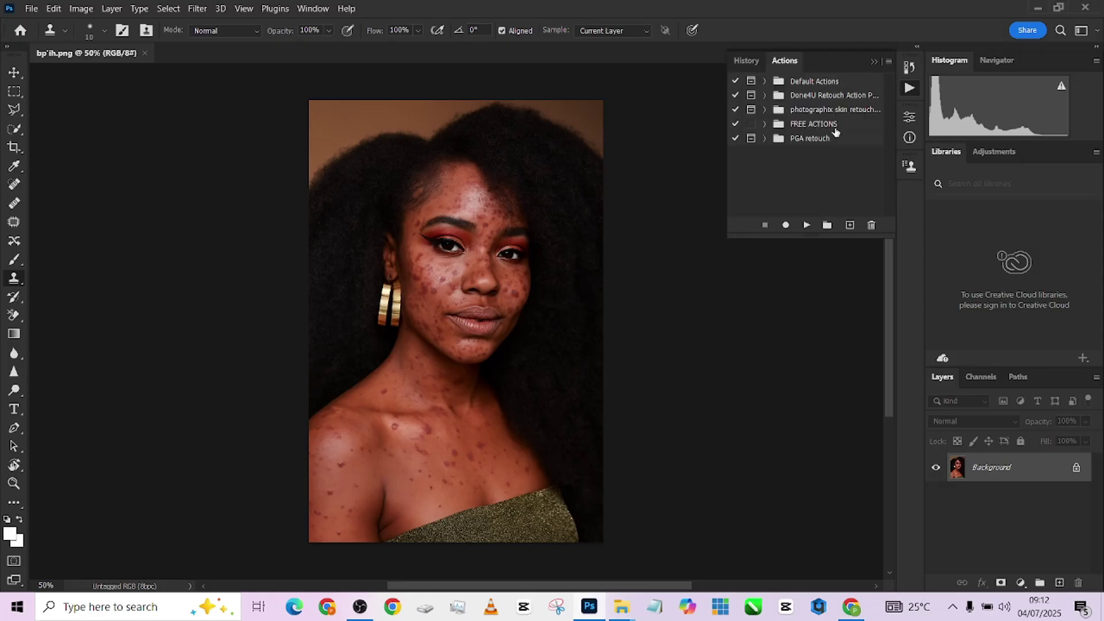
click(765, 110)
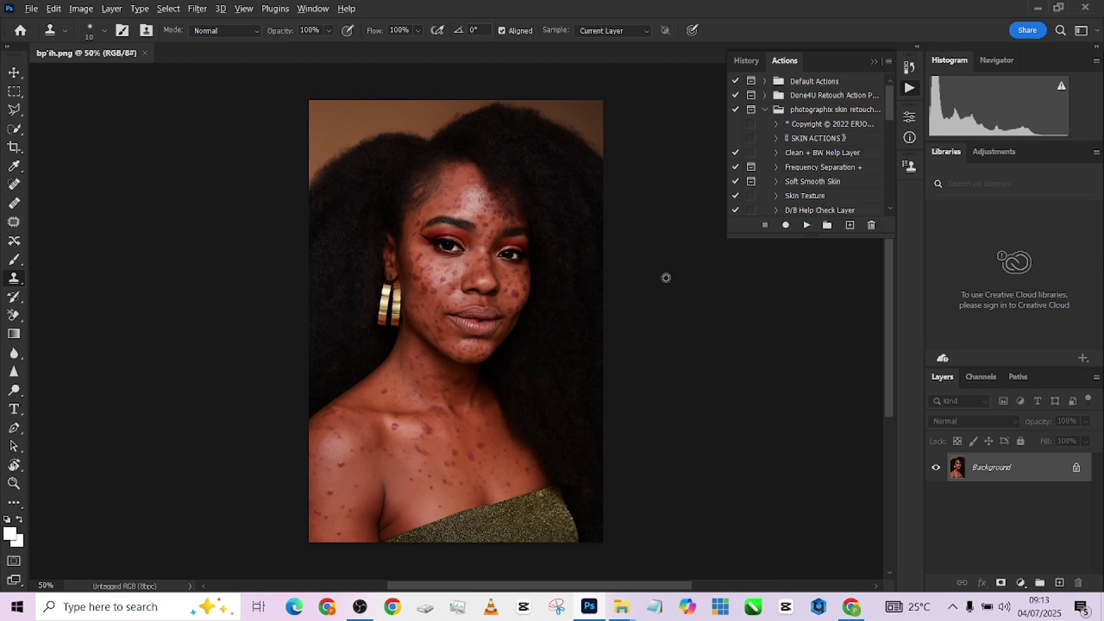
scroll(604, 338, up, 8)
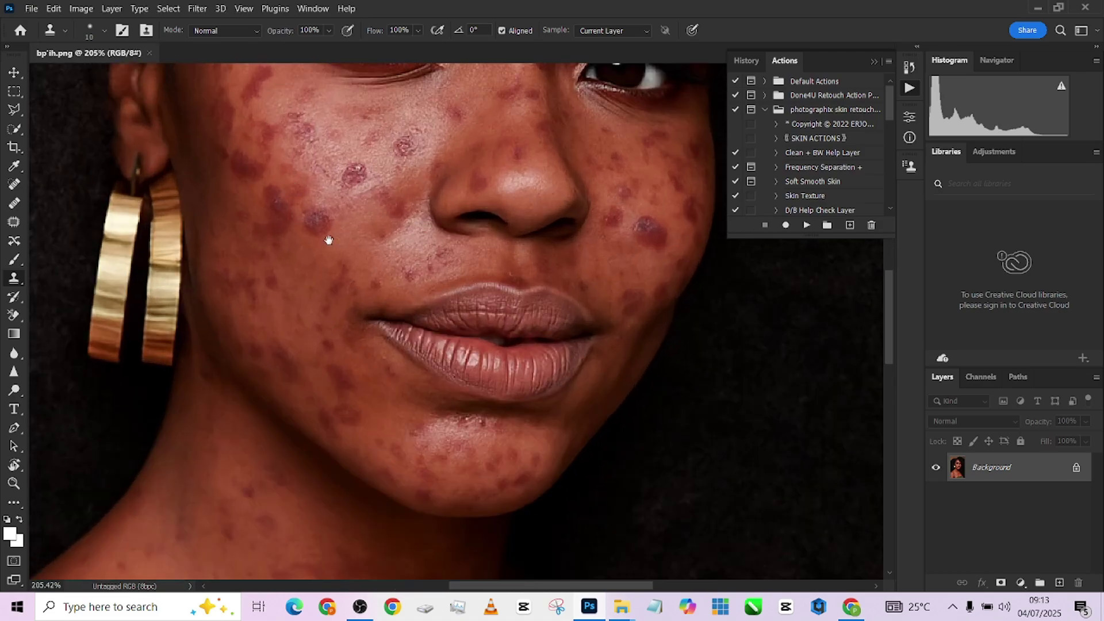
mouse_move(328, 240)
mouse_down()
mouse_move(395, 522)
mouse_move(400, 219)
mouse_up()
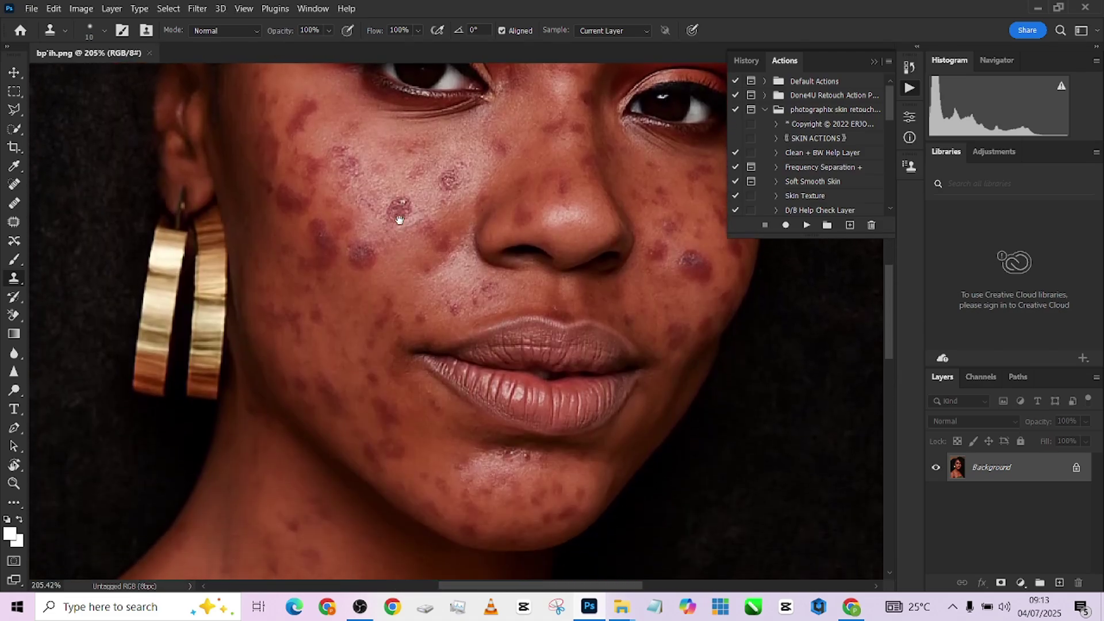
scroll(400, 220, down, 6)
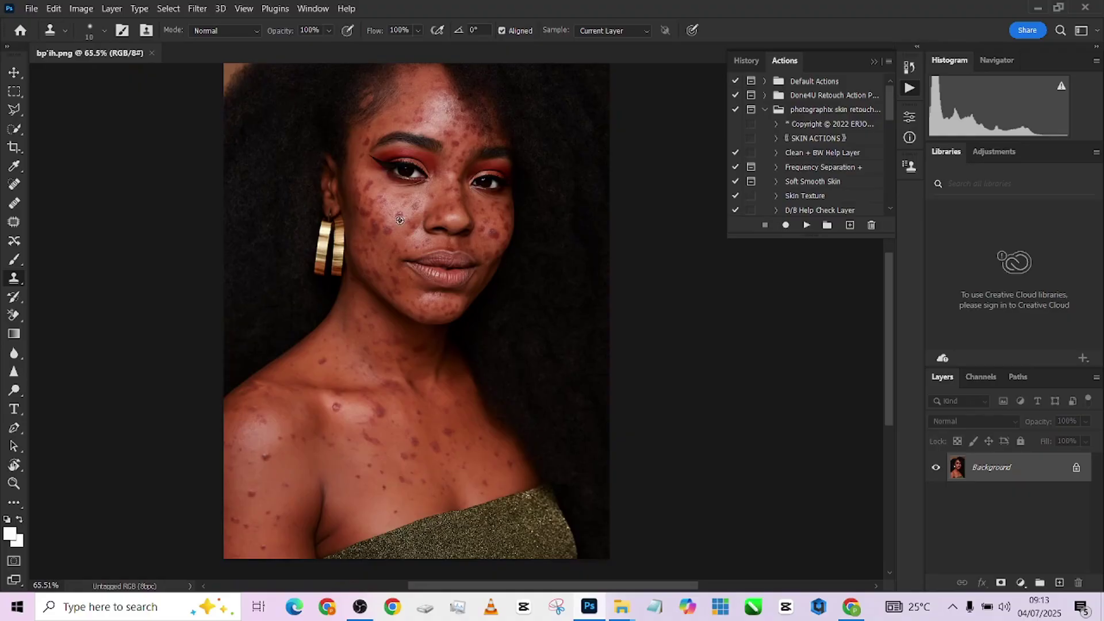
Choose the Patch tool and duplicate the Background layer for the blemish removal
click(15, 223)
scroll(267, 466, up, 2)
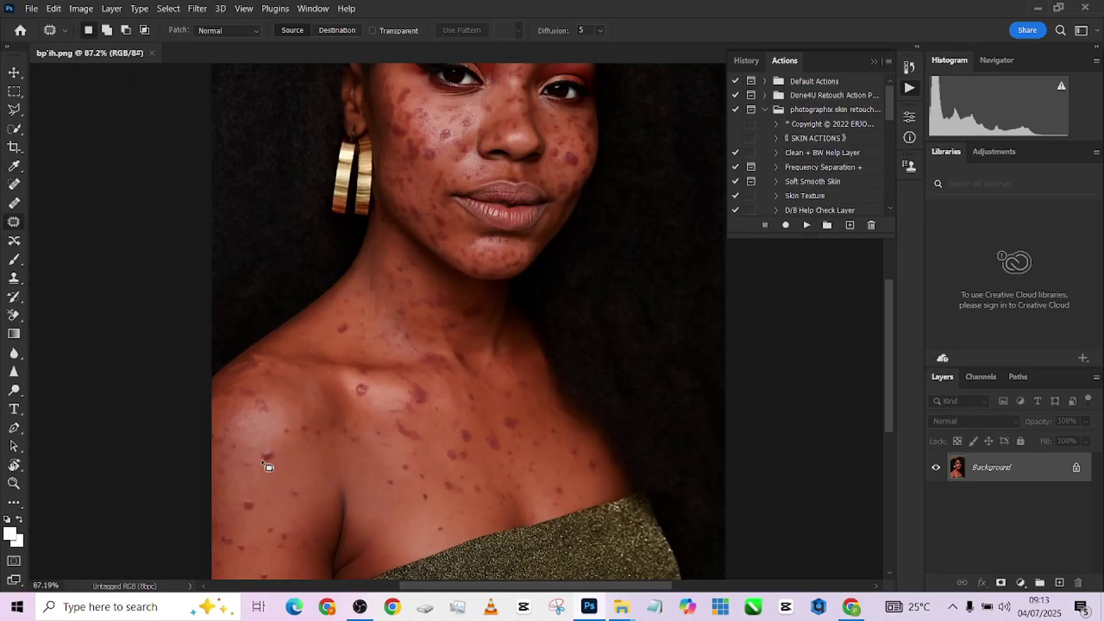
key(ctrl+j)
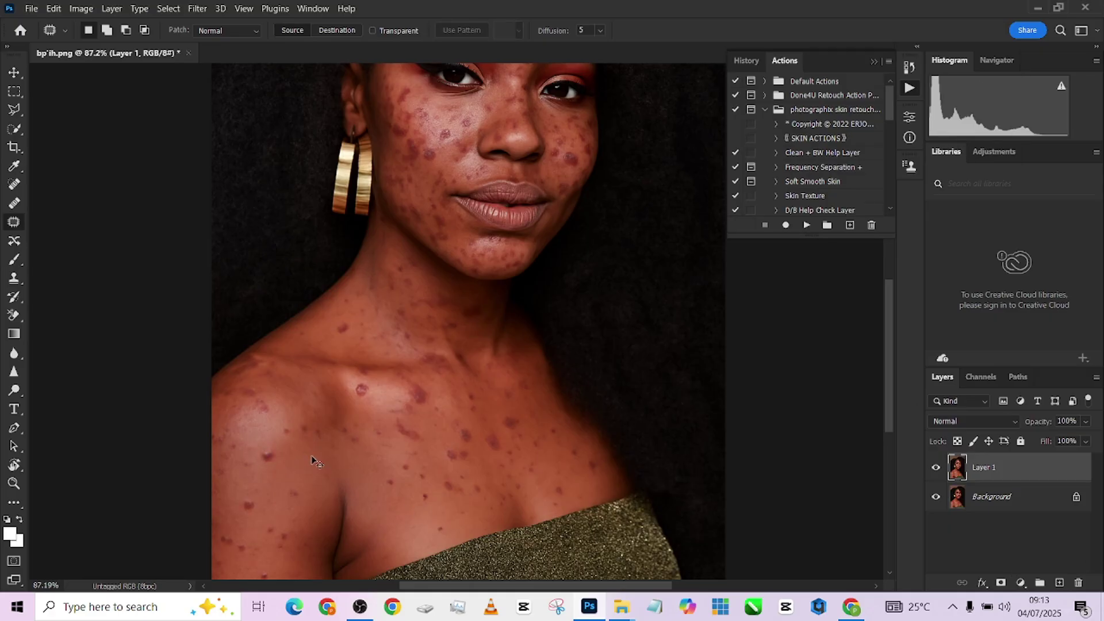
Patch the dark spots on the front shoulder and upper arm with clean skin from nearby
drag(259, 456, 274, 449)
key(ctrl+d)
mouse_move(308, 494)
mouse_down()
mouse_move(287, 494)
mouse_move(293, 481)
mouse_move(250, 524)
mouse_move(250, 500)
mouse_move(264, 492)
mouse_move(285, 548)
mouse_move(275, 520)
mouse_up()
key(ctrl+d)
key(ctrl+d)
key(ctrl+d)
mouse_move(277, 533)
mouse_down()
mouse_move(269, 525)
mouse_move(240, 540)
mouse_up()
drag(235, 542, 245, 532)
key(ctrl+d)
Patch the dark spots around the collarbone, the upper chest and the top of the shoulder
drag(369, 380, 367, 382)
mouse_move(361, 389)
mouse_down()
mouse_move(420, 436)
mouse_move(405, 417)
mouse_up()
drag(403, 432, 396, 449)
key(ctrl+d)
mouse_move(396, 488)
mouse_down()
mouse_move(411, 461)
mouse_move(367, 477)
mouse_move(346, 426)
mouse_move(348, 451)
mouse_move(287, 435)
mouse_move(297, 422)
mouse_move(296, 447)
mouse_up()
key(ctrl+d)
key(ctrl+d)
key(ctrl+d)
mouse_move(275, 406)
mouse_down()
mouse_move(264, 397)
mouse_move(288, 424)
mouse_up()
key(ctrl+d)
mouse_move(388, 394)
mouse_down()
mouse_move(436, 409)
mouse_move(416, 383)
mouse_up()
key(ctrl+d)
Patch the spots across the middle of the chest and along the slope between neck and shoulder
mouse_move(420, 396)
mouse_down()
mouse_move(427, 435)
mouse_move(467, 491)
mouse_move(443, 462)
mouse_up()
drag(456, 469, 424, 468)
mouse_move(488, 454)
mouse_down()
mouse_move(509, 411)
mouse_move(481, 411)
mouse_up()
mouse_move(500, 394)
mouse_down()
mouse_move(540, 385)
mouse_move(506, 387)
mouse_up()
drag(354, 313, 341, 323)
drag(343, 330, 314, 334)
key(ctrl+d)
mouse_move(508, 457)
mouse_down()
mouse_move(522, 499)
mouse_move(509, 459)
mouse_up()
drag(519, 483, 571, 485)
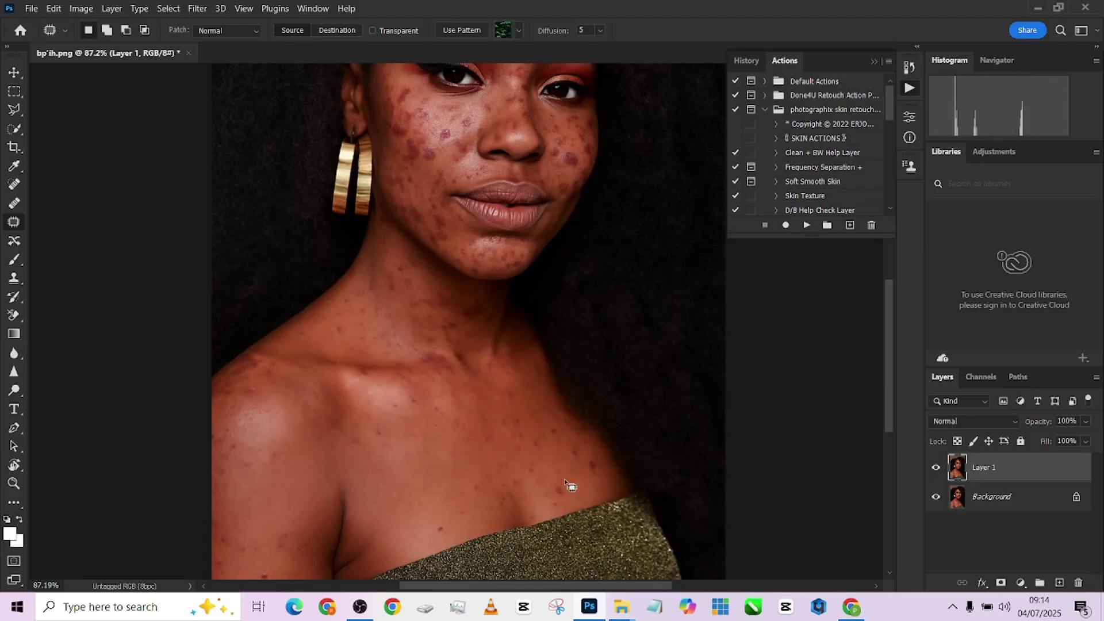
key(ctrl+d)
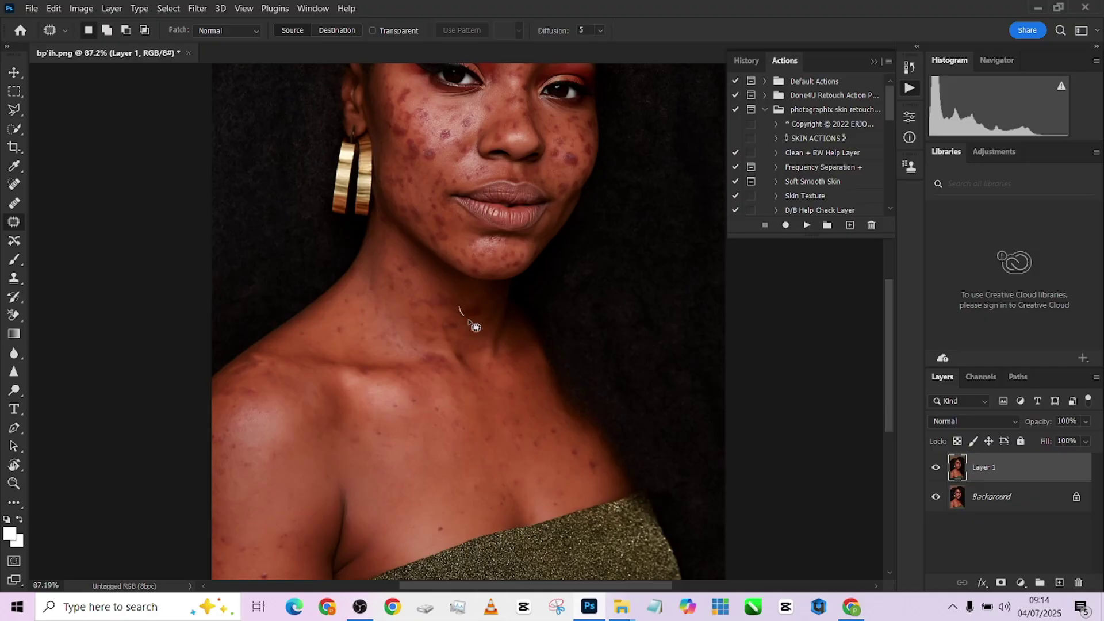
Patch the spots on the throat and the smaller marks on both sides of the chest
drag(469, 319, 460, 309)
drag(468, 323, 446, 324)
drag(565, 433, 569, 435)
mouse_move(578, 454)
mouse_down()
mouse_move(558, 437)
mouse_move(546, 458)
mouse_move(528, 407)
mouse_up()
drag(544, 435, 520, 434)
mouse_move(383, 427)
mouse_down()
mouse_move(349, 444)
mouse_move(383, 426)
mouse_up()
drag(371, 440, 348, 454)
Patch the remaining faint marks on the shoulder and down the upper arm
drag(262, 385, 257, 390)
drag(244, 392, 234, 419)
drag(282, 525, 286, 447)
drag(275, 440, 286, 454)
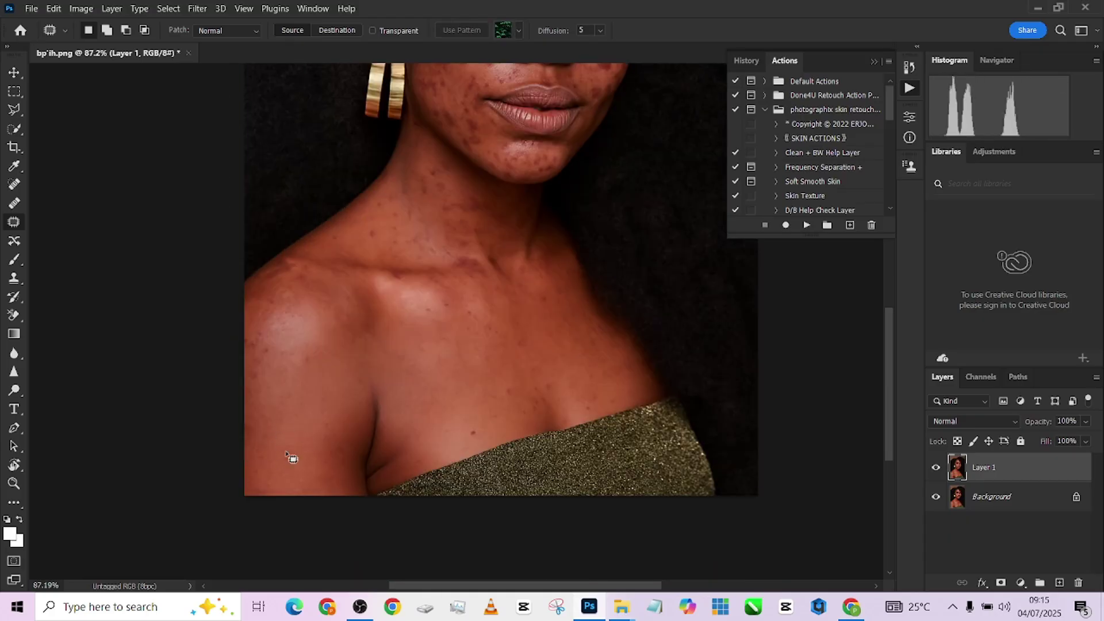
drag(253, 345, 267, 382)
Patch the remaining small spots on the chest above the green dress
mouse_move(545, 361)
mouse_down()
mouse_move(530, 415)
mouse_move(541, 363)
mouse_up()
drag(542, 391, 512, 373)
key(ctrl+d)
drag(491, 301, 477, 428)
mouse_move(388, 330)
mouse_down()
mouse_move(388, 373)
mouse_move(390, 333)
mouse_up()
mouse_move(423, 295)
mouse_down()
mouse_move(421, 338)
mouse_move(424, 298)
mouse_up()
key(ctrl+d)
drag(556, 275, 543, 395)
Patch the round blemishes beside the nose and on the cheek away from the earring
scroll(447, 276, up, 4)
mouse_move(452, 278)
mouse_down()
mouse_move(451, 301)
mouse_move(451, 279)
mouse_up()
drag(450, 288, 460, 304)
drag(485, 263, 460, 294)
drag(480, 299, 466, 316)
mouse_move(642, 314)
mouse_down()
mouse_move(627, 339)
mouse_move(618, 308)
mouse_up()
drag(625, 320, 624, 332)
key(ctrl+d)
Patch the dark patches on the middle and lower cheek on the earring side, down to the jaw
mouse_move(438, 321)
mouse_down()
mouse_move(407, 315)
mouse_move(444, 310)
mouse_up()
drag(434, 330, 421, 323)
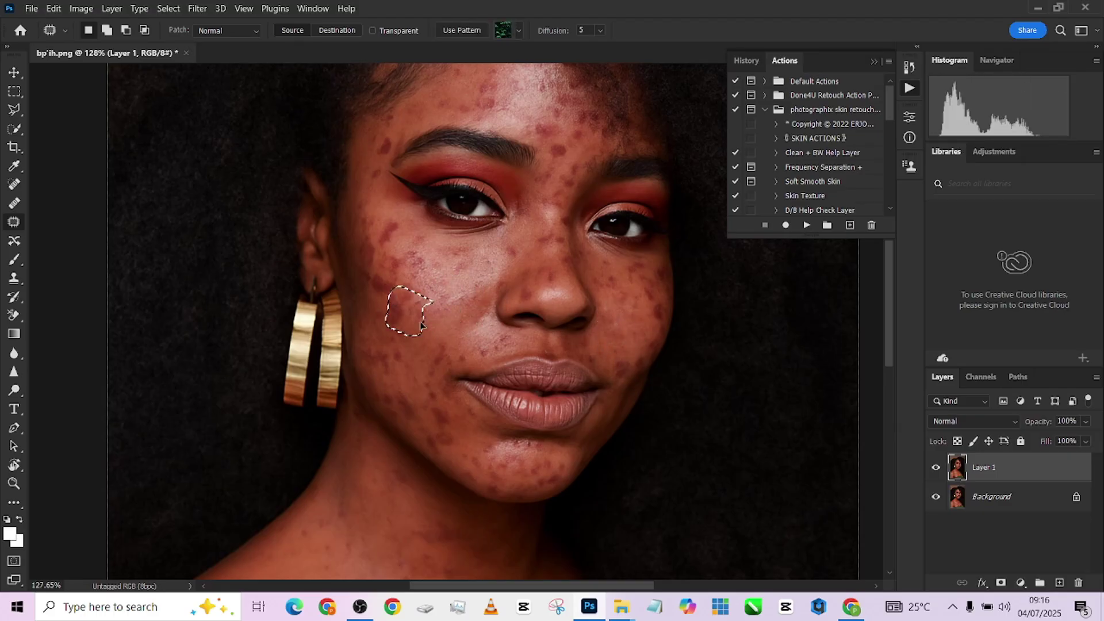
key(ctrl+d)
mouse_move(429, 377)
mouse_down()
mouse_move(442, 349)
mouse_move(432, 417)
mouse_move(436, 385)
mouse_up()
key(ctrl+d)
mouse_move(439, 420)
mouse_down()
mouse_move(454, 415)
mouse_move(397, 393)
mouse_move(432, 407)
mouse_up()
drag(421, 422, 409, 397)
key(ctrl+d)
Patch the blemishes on the outer cheek near the ear, below the eye and at the temple
drag(404, 353, 409, 253)
key(ctrl+d)
mouse_move(415, 262)
mouse_down()
mouse_move(426, 270)
mouse_move(398, 227)
mouse_up()
mouse_move(389, 242)
mouse_down()
mouse_move(389, 298)
mouse_move(395, 276)
mouse_up()
key(ctrl+d)
drag(384, 283, 399, 278)
key(ctrl+d)
mouse_move(383, 239)
mouse_down()
mouse_move(377, 285)
mouse_move(384, 242)
mouse_up()
key(ctrl+d)
mouse_move(388, 135)
mouse_down()
mouse_move(384, 161)
mouse_move(391, 136)
mouse_up()
Patch the blemishes across the forehead and between the eyebrows
drag(394, 271, 347, 441)
mouse_move(437, 244)
mouse_down()
mouse_move(420, 277)
mouse_move(415, 263)
mouse_up()
key(ctrl+d)
drag(413, 274, 419, 251)
key(ctrl+d)
drag(516, 328, 498, 290)
key(ctrl+d)
mouse_move(504, 311)
mouse_down()
mouse_move(488, 281)
mouse_move(534, 336)
mouse_up()
mouse_move(526, 270)
mouse_down()
mouse_move(522, 260)
mouse_move(491, 263)
mouse_up()
key(ctrl+d)
Patch the spots on the nose bridge and under the eye on the cheek away from the earring
scroll(523, 260, down, 3)
drag(486, 267, 482, 320)
key(ctrl+d)
mouse_move(579, 300)
mouse_down()
mouse_move(587, 330)
mouse_move(570, 322)
mouse_move(600, 292)
mouse_move(576, 325)
mouse_up()
key(ctrl+d)
key(ctrl+d)
drag(560, 305, 533, 308)
key(ctrl+d)
drag(533, 308, 551, 341)
key(ctrl+d)
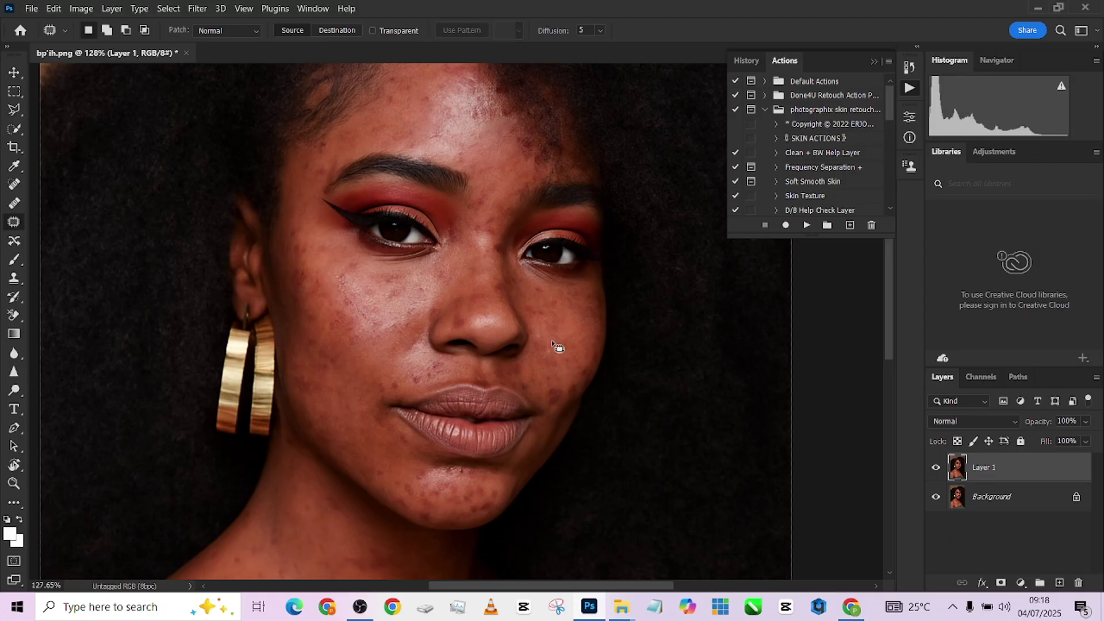
Patch the remaining blemishes around the mouth and on the chin
scroll(546, 374, down, 3)
scroll(455, 339, up, 2)
mouse_move(437, 347)
mouse_down()
mouse_move(423, 367)
mouse_move(442, 410)
mouse_move(449, 386)
mouse_up()
key(ctrl+d)
scroll(426, 373, down, 2)
key(ctrl+d)
key(ctrl+d)
scroll(449, 386, down, 3)
scroll(475, 175, up, 1)
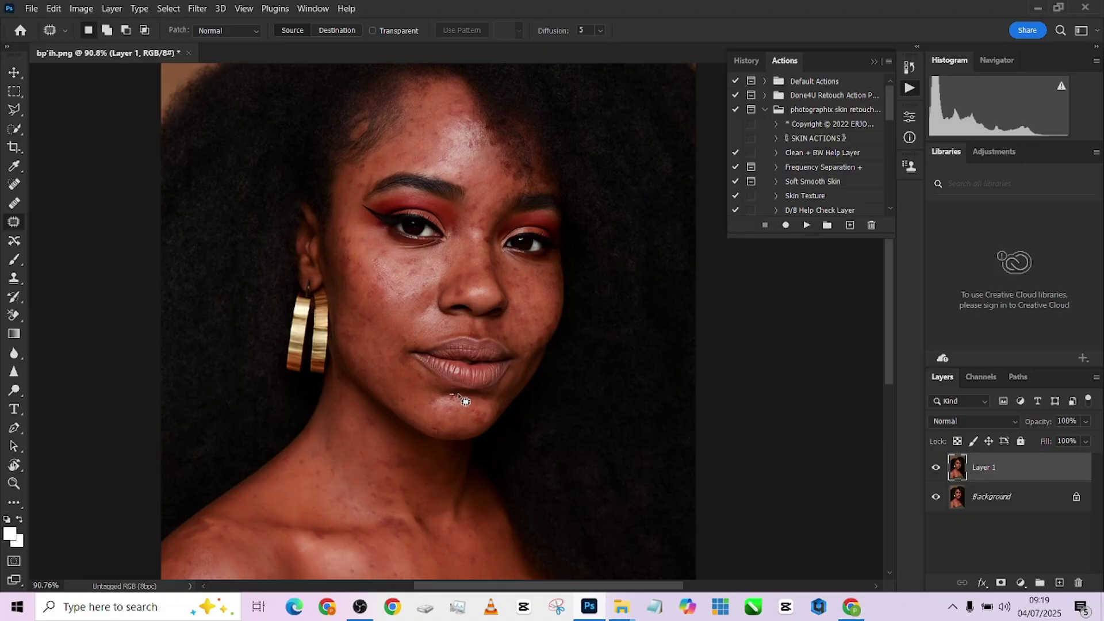
drag(459, 406, 448, 411)
key(ctrl+d)
Compare the whole portrait before and after the patching by toggling Layer 1's visibility
scroll(460, 397, down, 4)
scroll(454, 178, up, 5)
scroll(454, 153, down, 8)
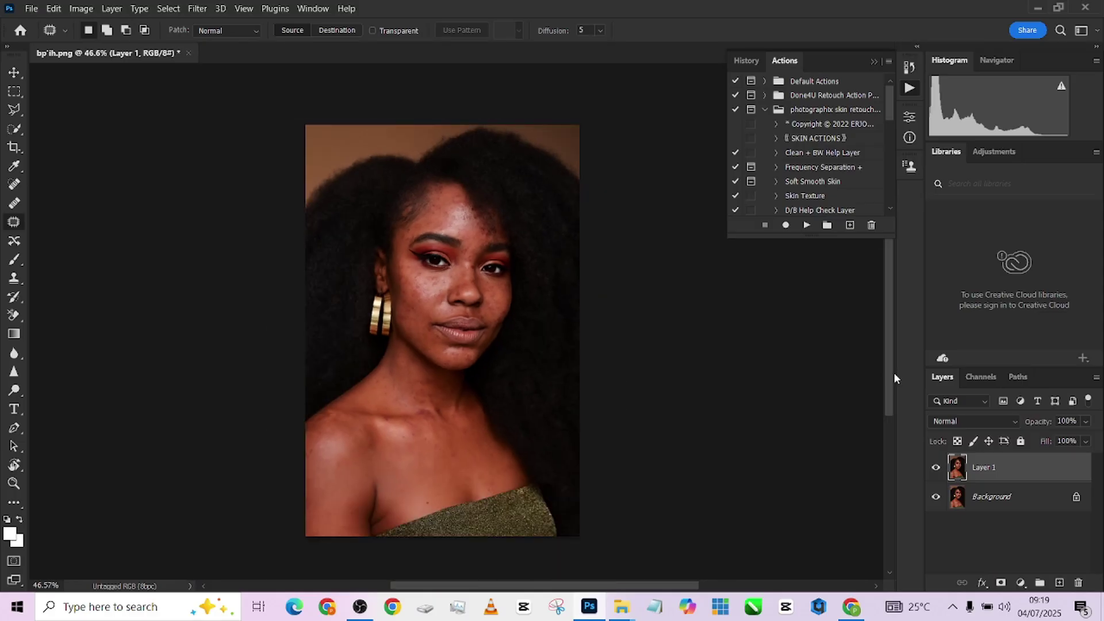
click(936, 468)
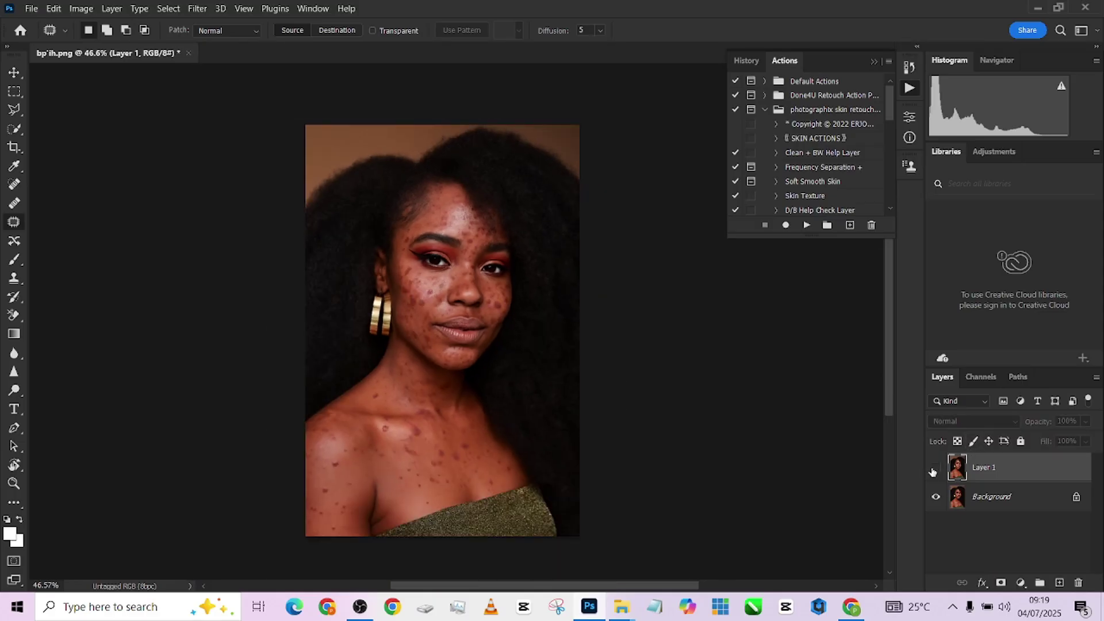
click(935, 468)
click(935, 468)
click(935, 468)
Examine the face close up, toggling Layer 1's visibility repeatedly to compare the patched and original skin
scroll(581, 244, up, 1)
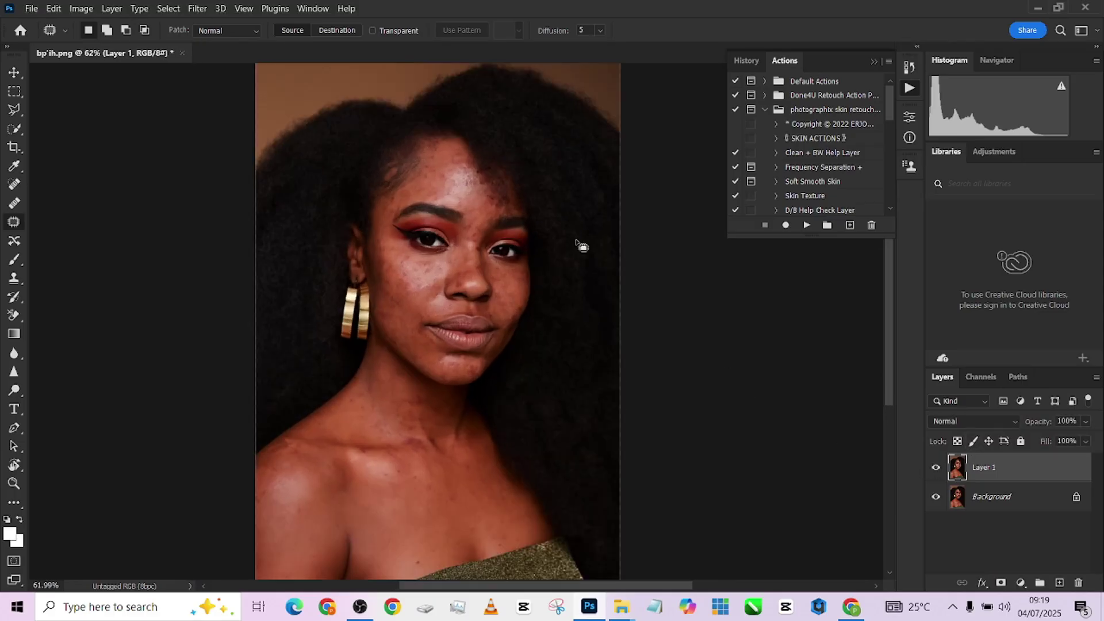
scroll(525, 233, up, 2)
drag(400, 295, 446, 314)
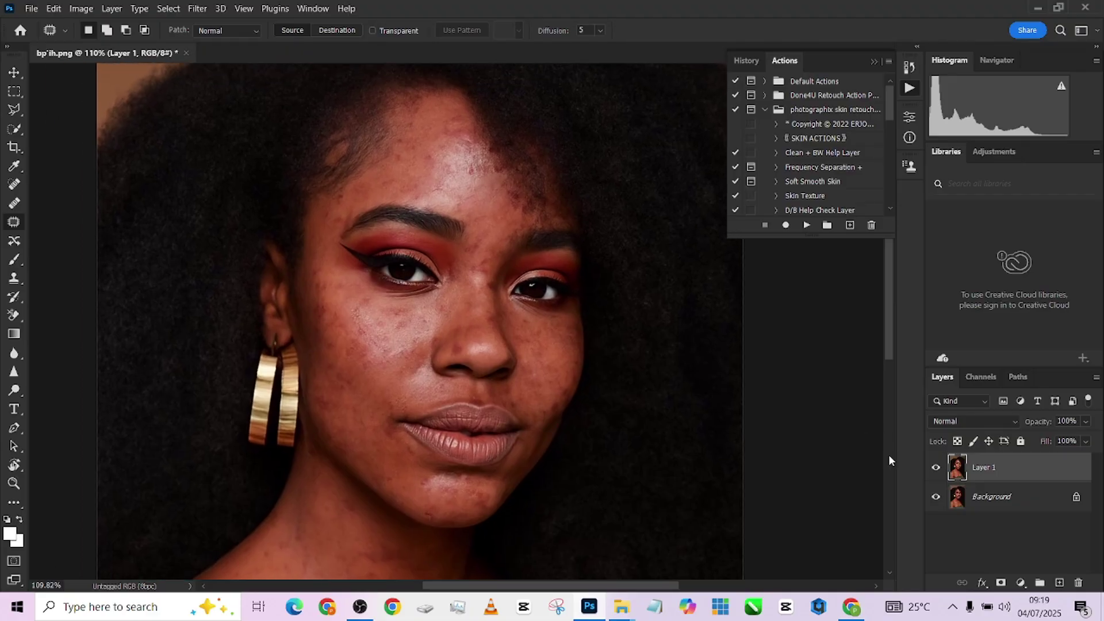
click(935, 472)
click(935, 472)
click(935, 471)
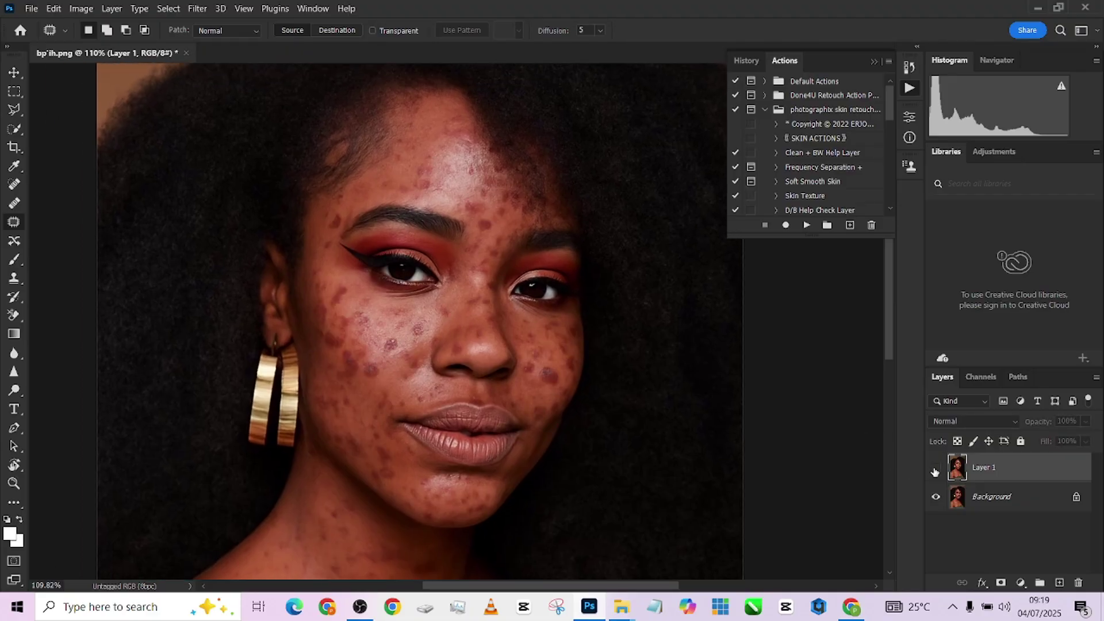
click(936, 471)
click(935, 472)
click(935, 471)
click(935, 472)
click(935, 472)
click(935, 472)
click(936, 472)
click(935, 472)
click(935, 472)
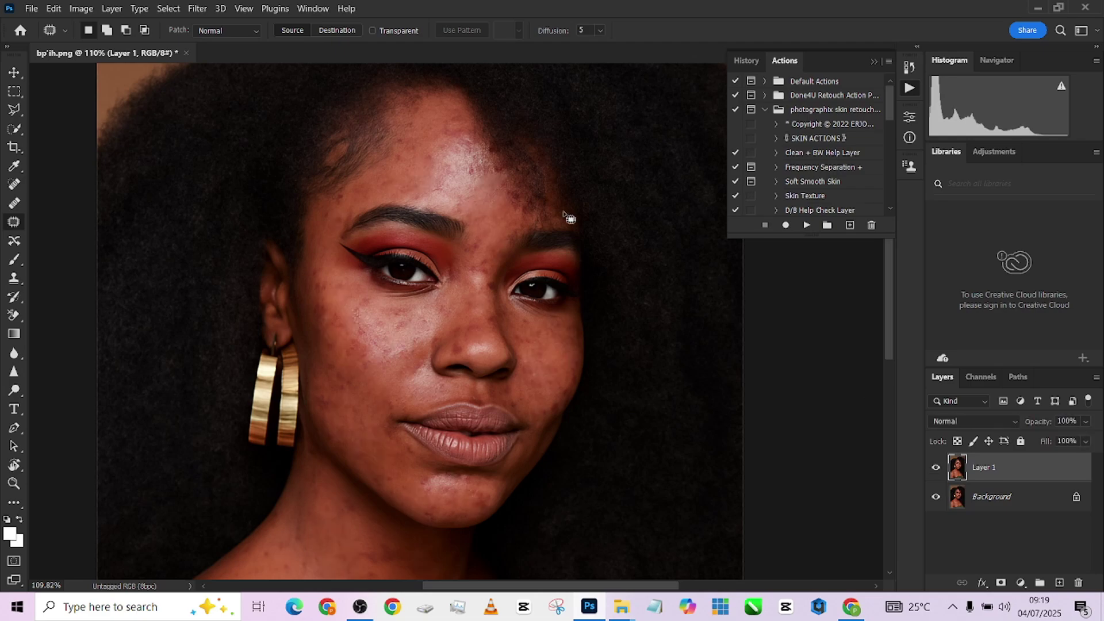
Flatten the image to merge the patched layer into the Background
mouse_move(399, 154)
mouse_down()
mouse_move(408, 175)
mouse_move(434, 150)
mouse_move(444, 175)
mouse_up()
key(ctrl+d)
key(ctrl+d)
right_click(1015, 523)
click(973, 550)
right_click(978, 495)
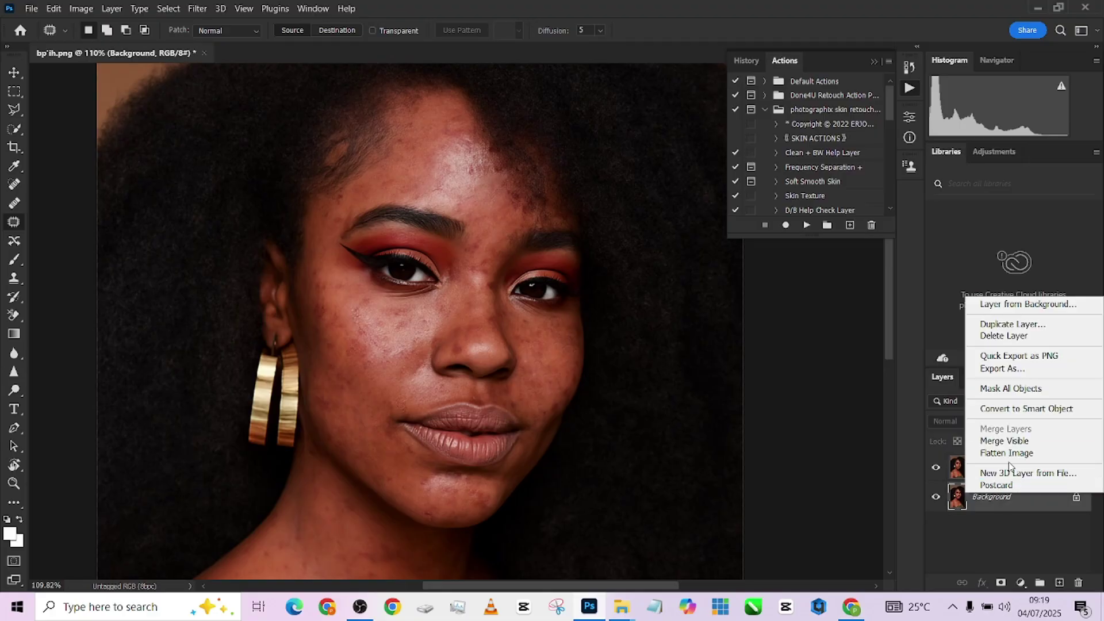
click(975, 451)
Run the Frequency Separation + action with a Gaussian Blur radius of 5 pixels
scroll(816, 161, down, 3)
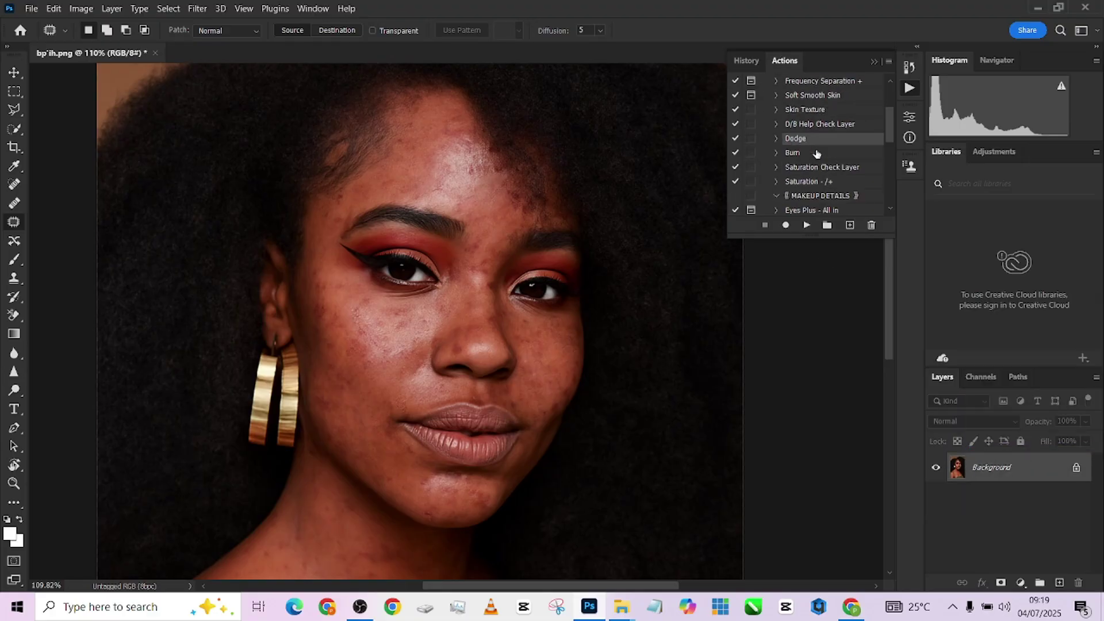
scroll(822, 141, up, 3)
click(813, 153)
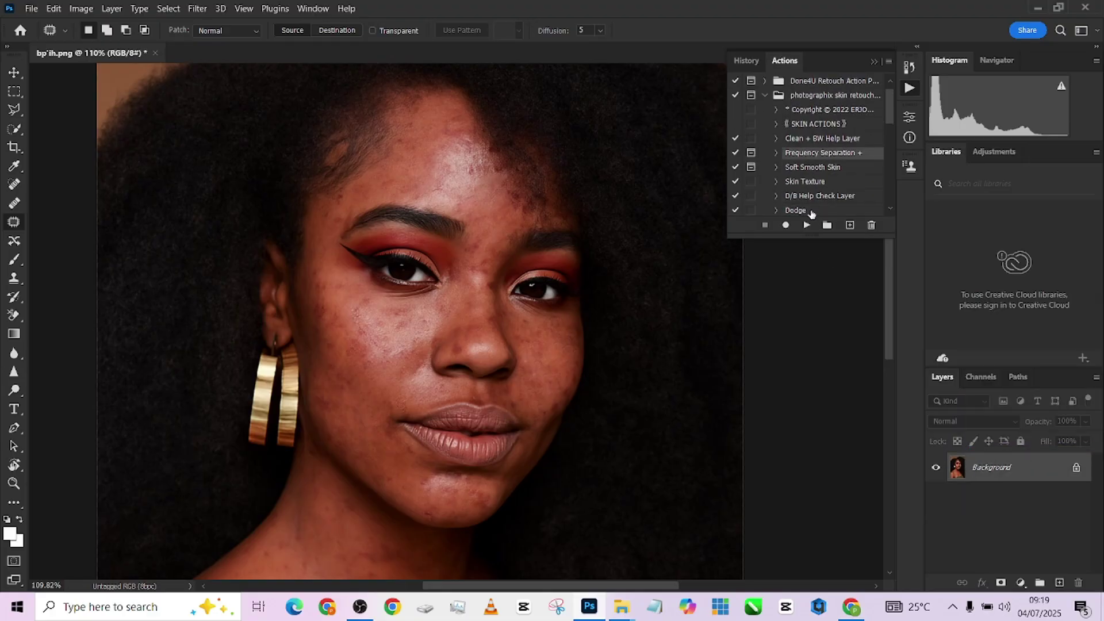
click(807, 225)
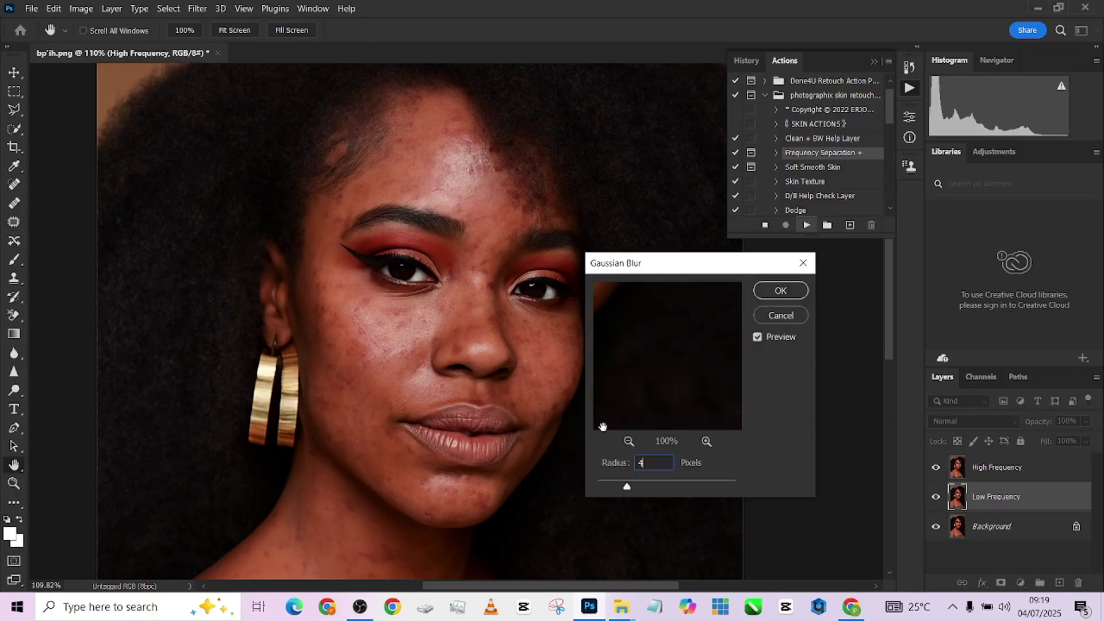
click(629, 440)
click(630, 440)
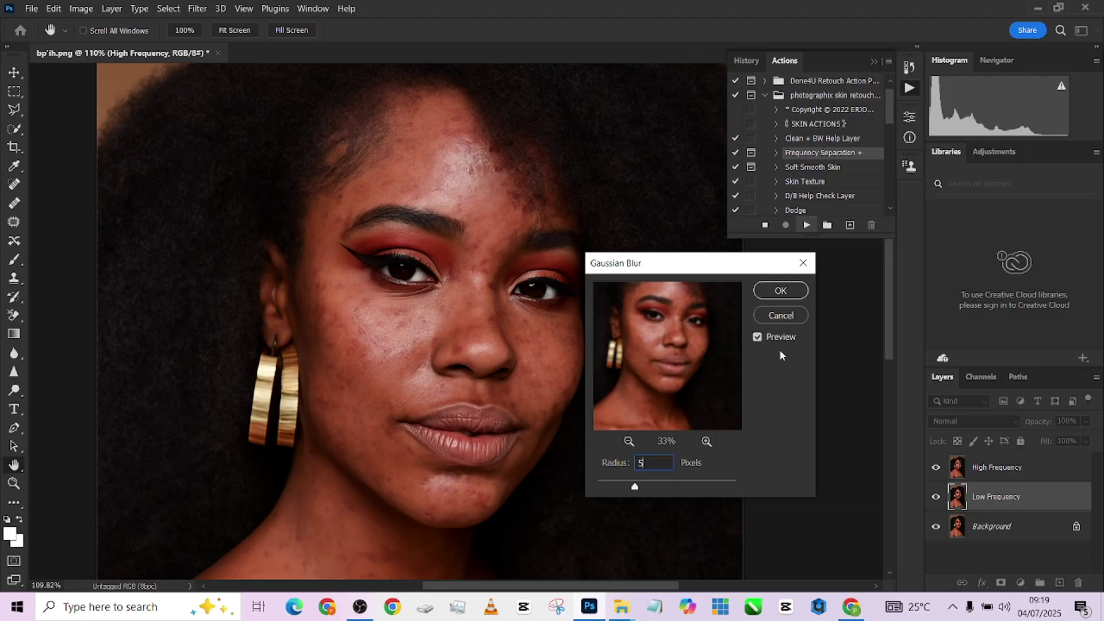
click(782, 298)
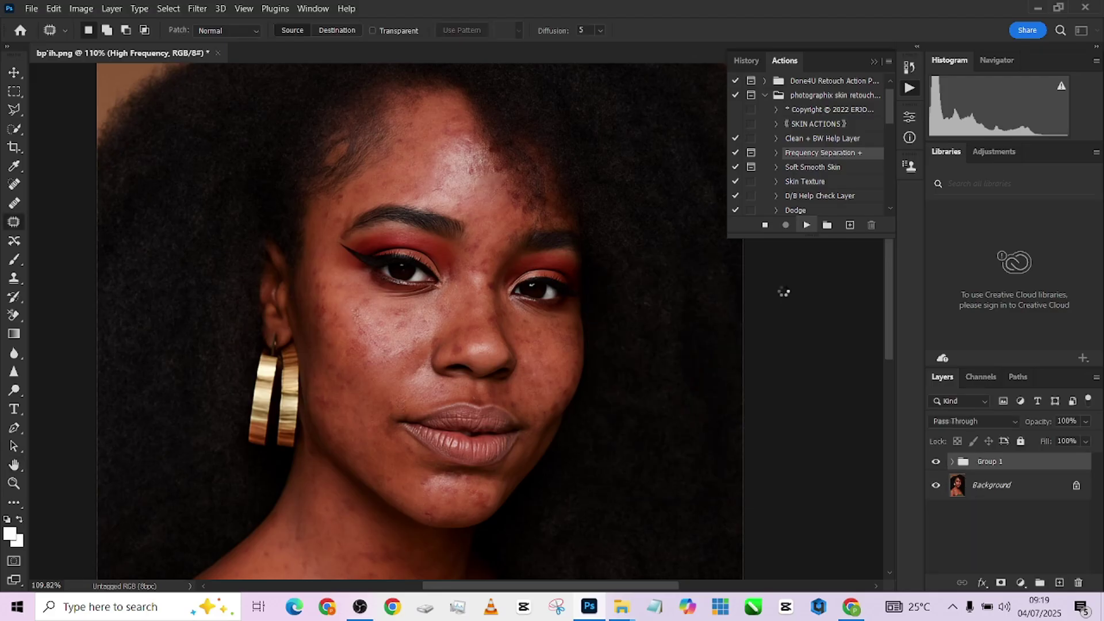
Select the Low Frequency copy layer for the Mixer Brush and hide the High Frequency layer
click(952, 462)
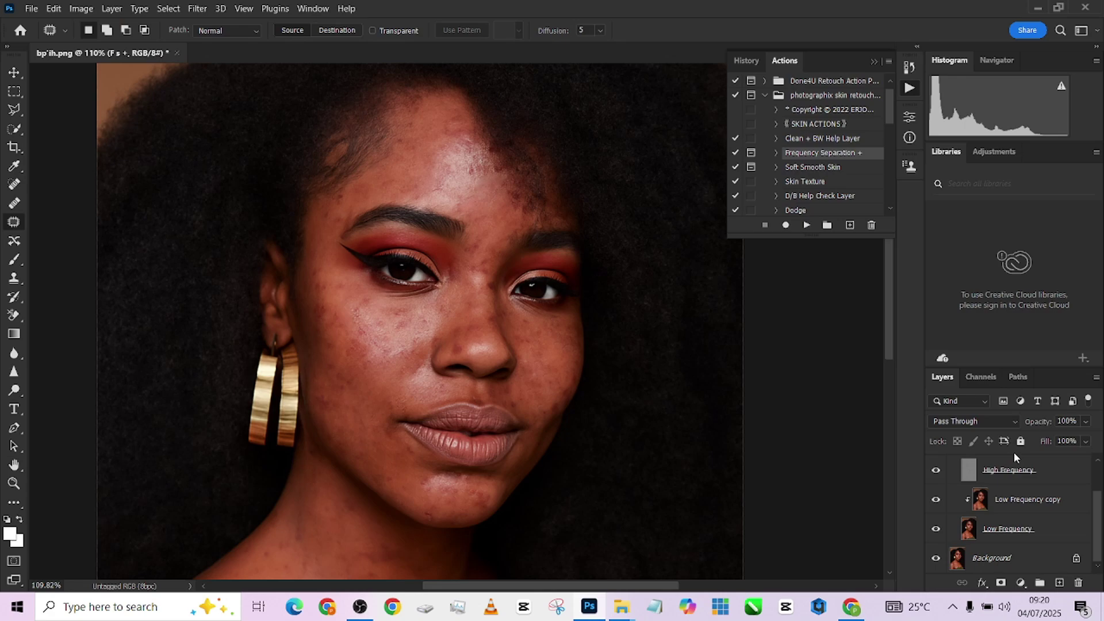
click(1017, 500)
click(14, 502)
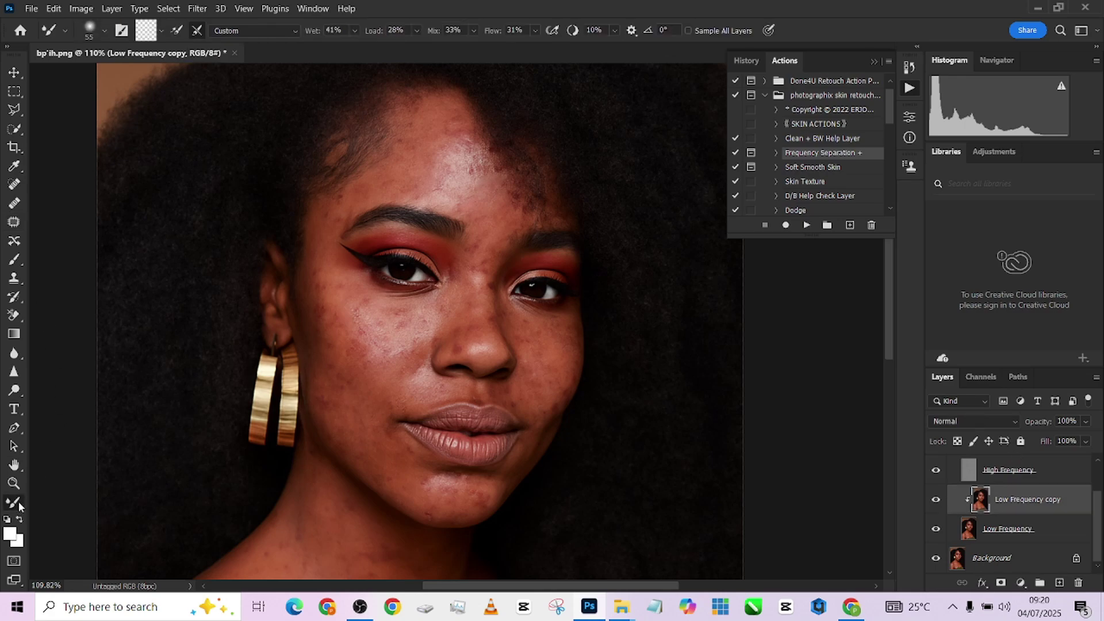
click(936, 472)
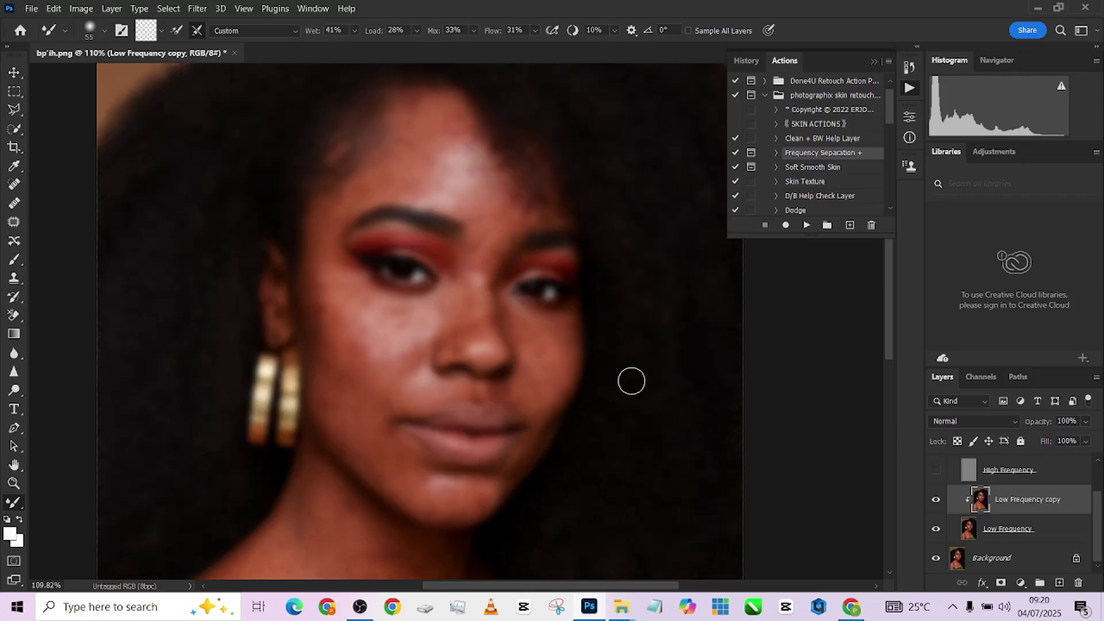
Smooth the tones of the cheek nearest the earring and the chin with the Mixer Brush, resizing the brush between areas
drag(470, 306, 527, 363)
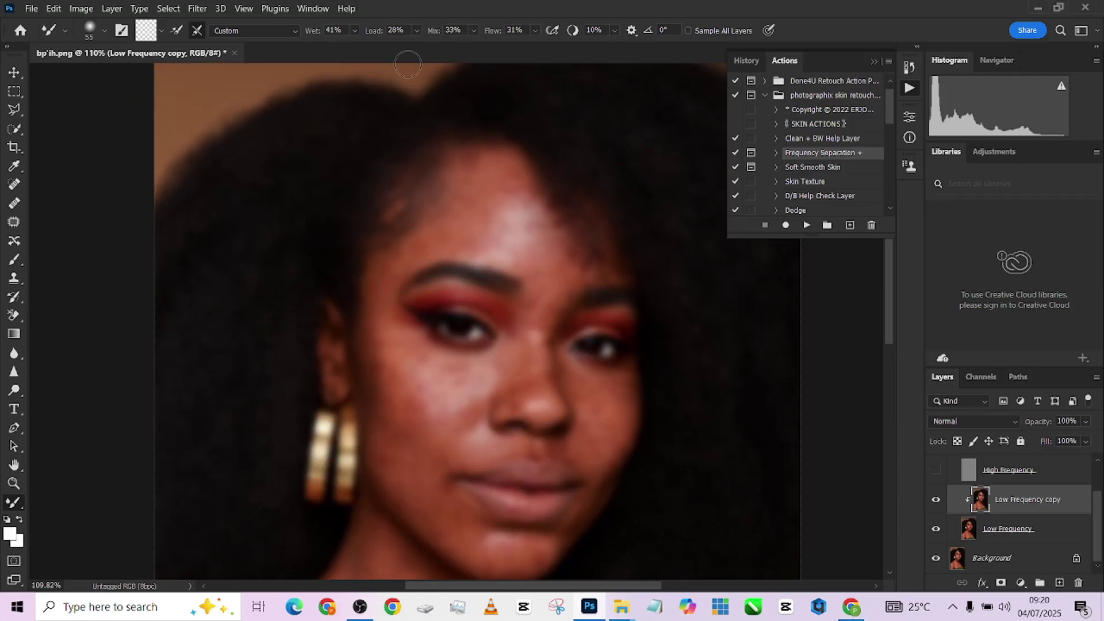
drag(424, 392, 438, 392)
key(bracketleft)
mouse_move(382, 346)
mouse_down()
mouse_move(387, 336)
mouse_move(403, 397)
mouse_move(430, 416)
mouse_up()
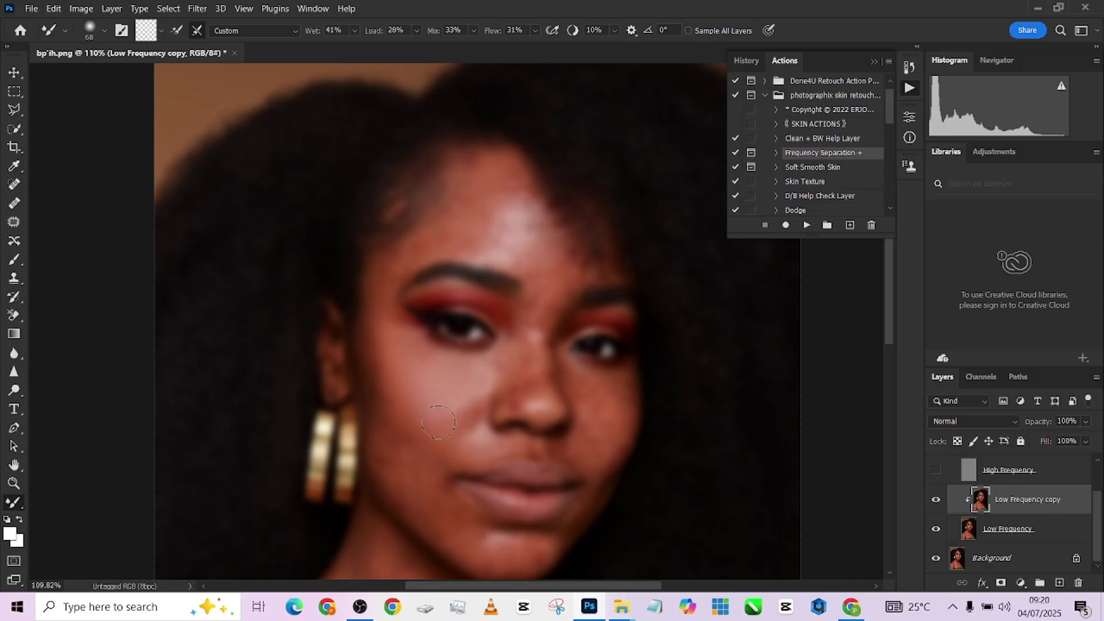
mouse_move(449, 422)
mouse_down()
mouse_move(466, 347)
mouse_move(417, 369)
mouse_move(429, 427)
mouse_move(455, 398)
mouse_move(441, 419)
mouse_up()
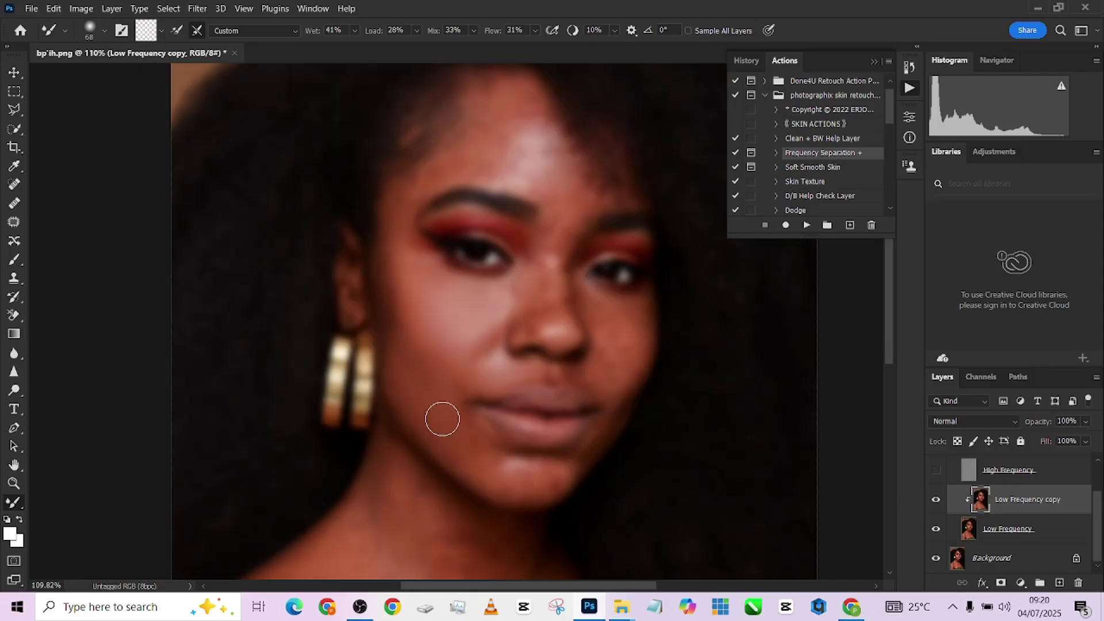
key(bracketleft)
key(bracketleft)
drag(530, 463, 515, 489)
mouse_move(418, 314)
mouse_down()
mouse_move(435, 315)
mouse_move(407, 311)
mouse_up()
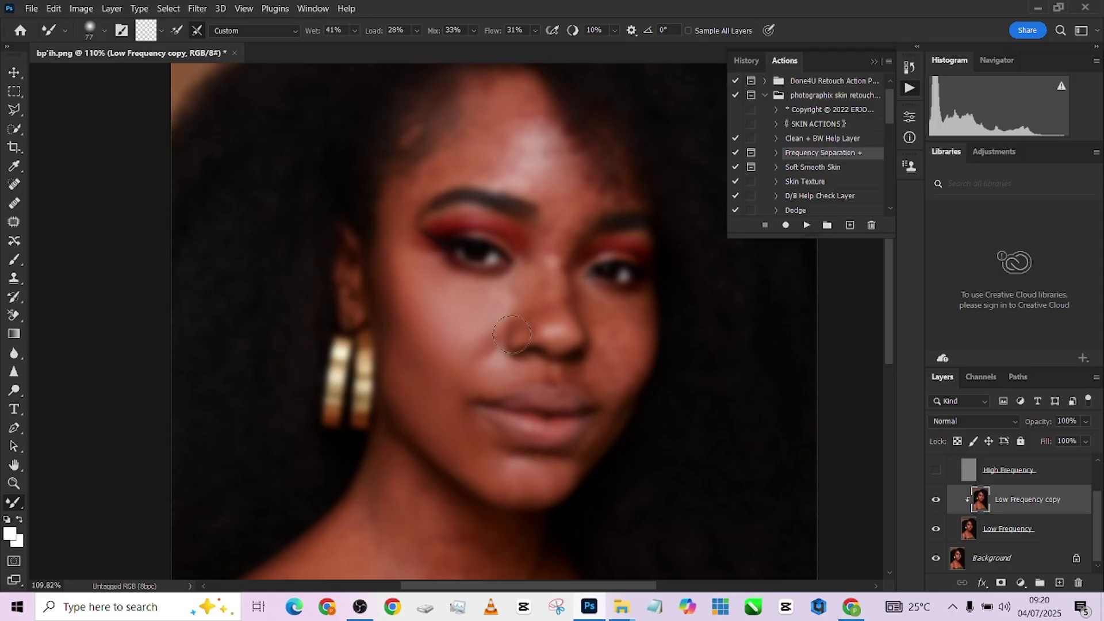
Blend the skin tones around the nose and on the far cheek with the resized Mixer Brush
key(bracketleft)
key(bracketleft)
key(bracketleft)
key(bracketleft)
key(bracketleft)
drag(517, 309, 529, 298)
key(bracketright)
key(bracketright)
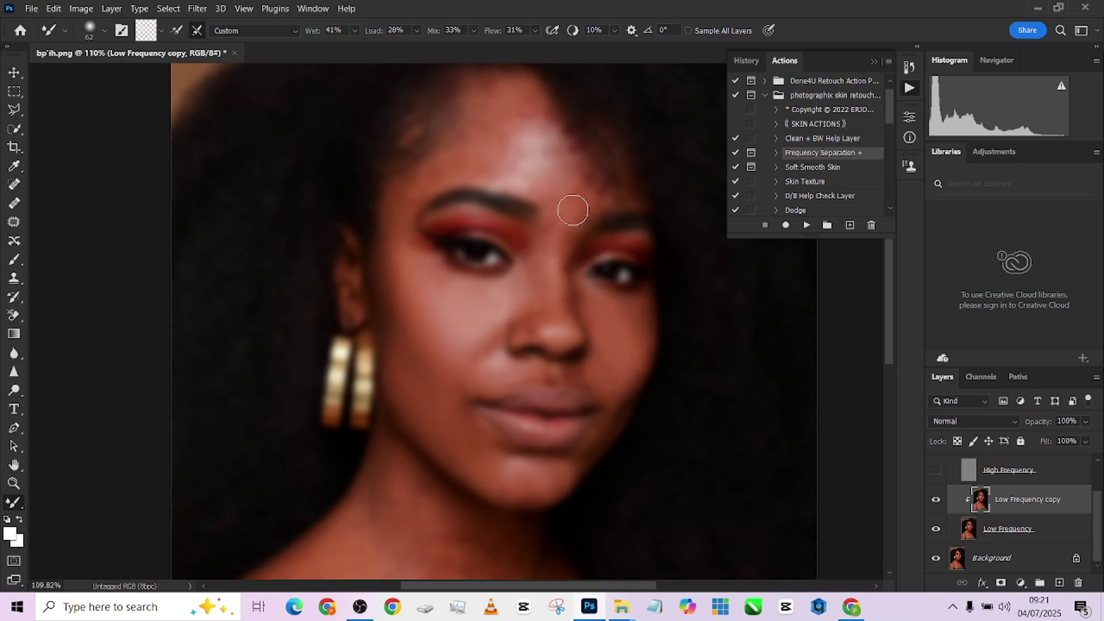
Blend the blotchy highlights across the forehead up to the hairline with a larger Mixer Brush
drag(514, 154, 511, 314)
drag(511, 316, 532, 320)
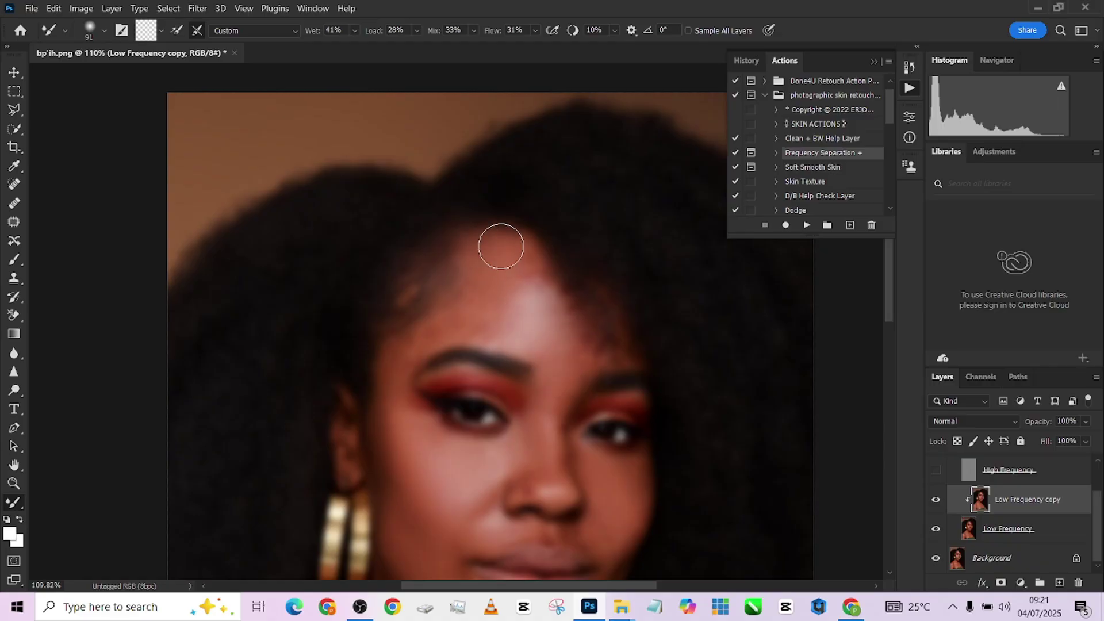
key(bracketleft)
key(bracketleft)
drag(497, 318, 510, 317)
mouse_move(501, 274)
mouse_down()
mouse_move(483, 318)
mouse_move(581, 356)
mouse_move(533, 281)
mouse_up()
Even out the tones on the shoulder and upper arm using a large Mixer Brush
drag(513, 440, 502, 333)
mouse_move(503, 333)
mouse_down()
mouse_move(447, 349)
mouse_move(432, 328)
mouse_up()
drag(505, 420, 519, 297)
drag(436, 344, 545, 422)
mouse_move(558, 226)
mouse_down()
mouse_move(566, 313)
mouse_move(563, 227)
mouse_up()
mouse_move(627, 200)
mouse_down()
mouse_move(592, 300)
mouse_move(446, 458)
mouse_up()
drag(368, 552, 354, 378)
mouse_move(319, 317)
mouse_down()
mouse_move(357, 273)
mouse_move(370, 377)
mouse_move(404, 360)
mouse_move(354, 283)
mouse_move(326, 291)
mouse_move(323, 278)
mouse_move(343, 264)
mouse_move(322, 262)
mouse_up()
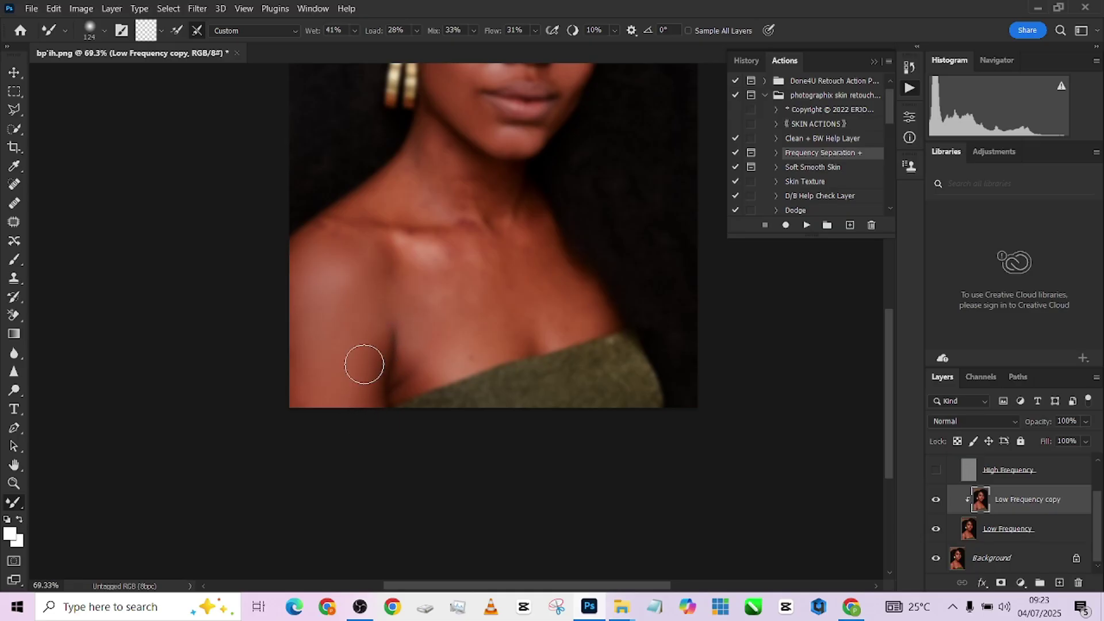
mouse_move(365, 364)
mouse_down()
mouse_move(350, 295)
mouse_move(359, 423)
mouse_move(361, 387)
mouse_up()
mouse_move(392, 333)
mouse_down()
mouse_move(367, 397)
mouse_move(348, 410)
mouse_move(360, 361)
mouse_move(364, 399)
mouse_move(371, 357)
mouse_move(340, 395)
mouse_move(304, 393)
mouse_move(316, 333)
mouse_move(355, 267)
mouse_move(318, 251)
mouse_up()
Blend the uneven tones across the chest above the dress on the Low Frequency copy layer
drag(440, 291, 410, 290)
mouse_move(396, 266)
mouse_down()
mouse_move(394, 253)
mouse_move(390, 279)
mouse_move(385, 256)
mouse_move(408, 298)
mouse_up()
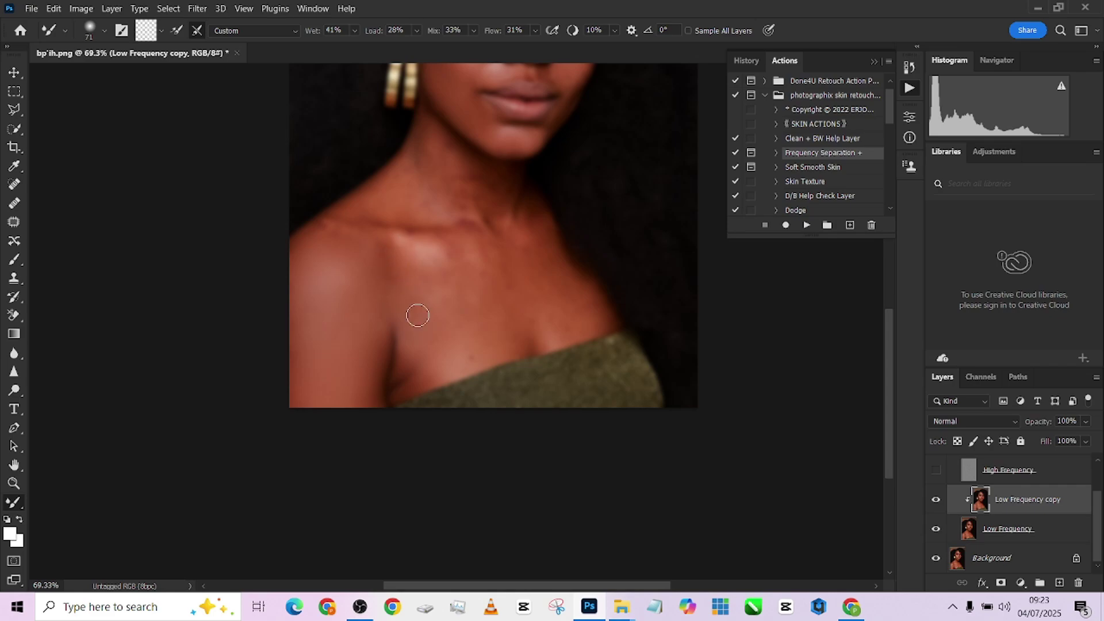
alt+right_click(429, 314)
mouse_move(440, 364)
mouse_down()
mouse_move(419, 333)
mouse_move(440, 360)
mouse_move(432, 290)
mouse_move(470, 283)
mouse_move(440, 338)
mouse_move(449, 332)
mouse_move(436, 265)
mouse_move(418, 247)
mouse_move(425, 278)
mouse_move(397, 248)
mouse_move(458, 280)
mouse_up()
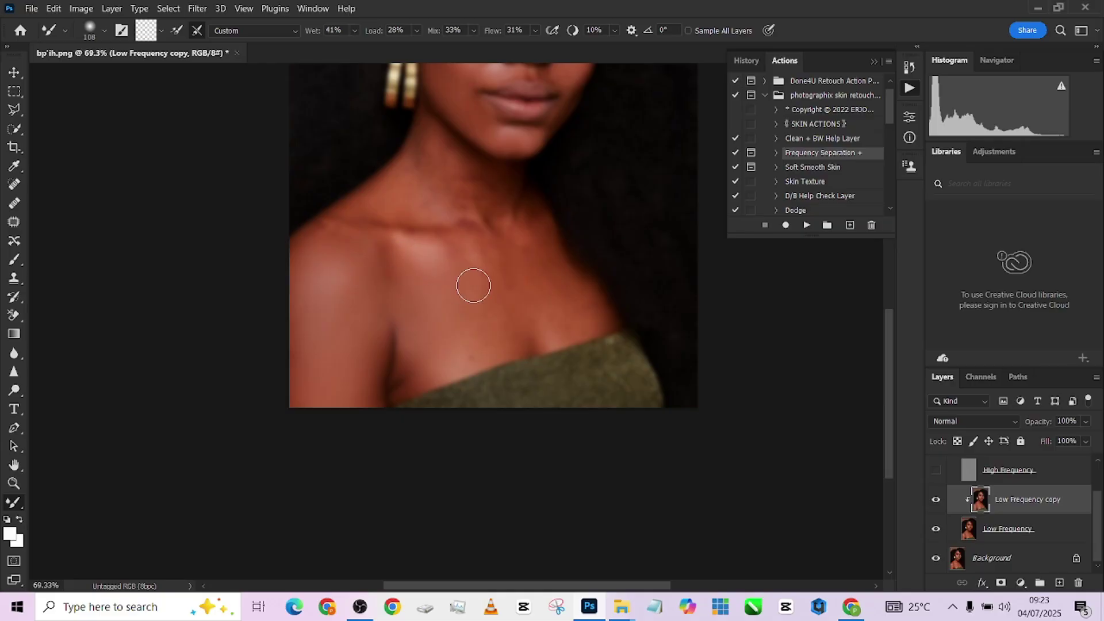
scroll(493, 328, up, 2)
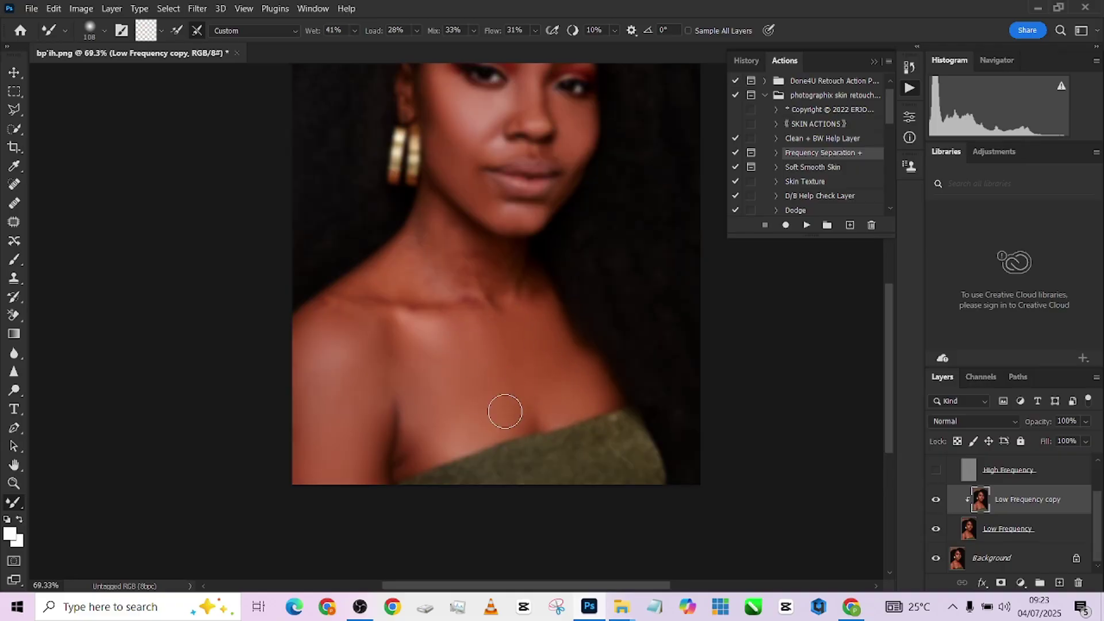
Smooth the transitions along the collarbone, neck and upper chest with the Mixer Brush
scroll(403, 414, up, 2)
mouse_move(394, 392)
mouse_down()
mouse_move(338, 379)
mouse_move(408, 387)
mouse_up()
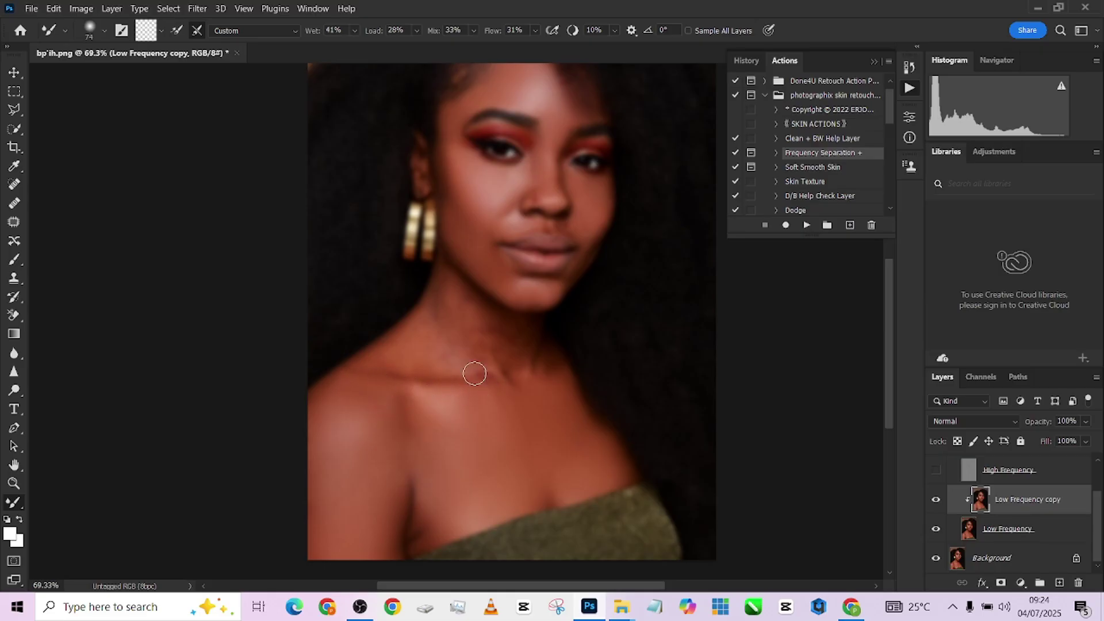
mouse_move(459, 326)
mouse_down()
mouse_move(425, 329)
mouse_move(435, 337)
mouse_move(437, 309)
mouse_move(484, 328)
mouse_move(512, 358)
mouse_move(490, 373)
mouse_up()
drag(490, 372, 487, 382)
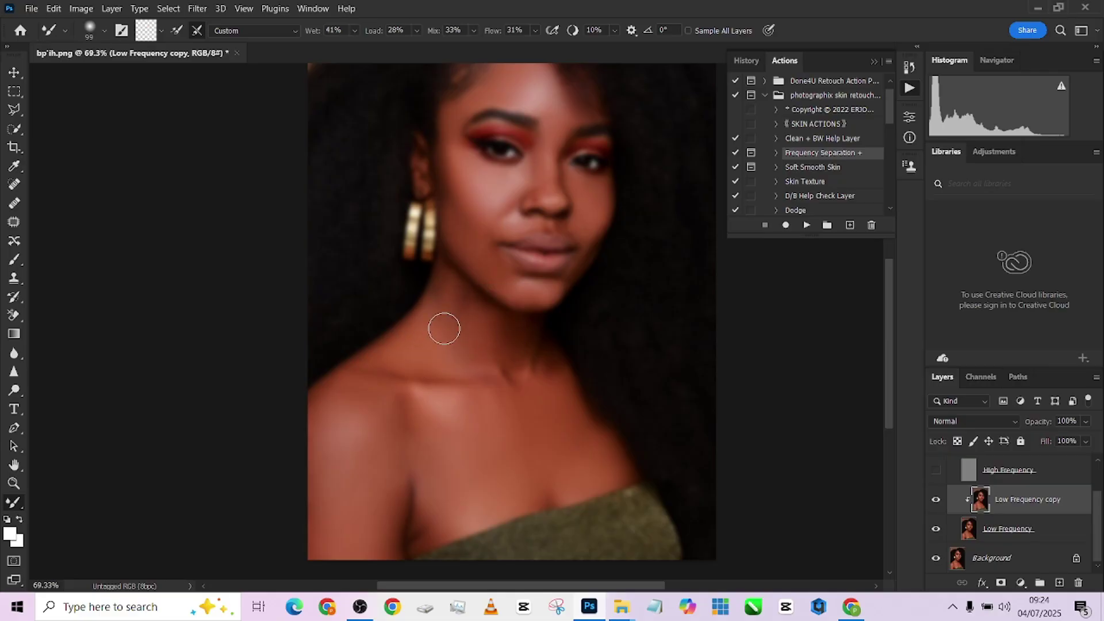
mouse_move(443, 329)
mouse_down()
mouse_move(551, 372)
mouse_move(483, 436)
mouse_move(449, 418)
mouse_move(535, 485)
mouse_up()
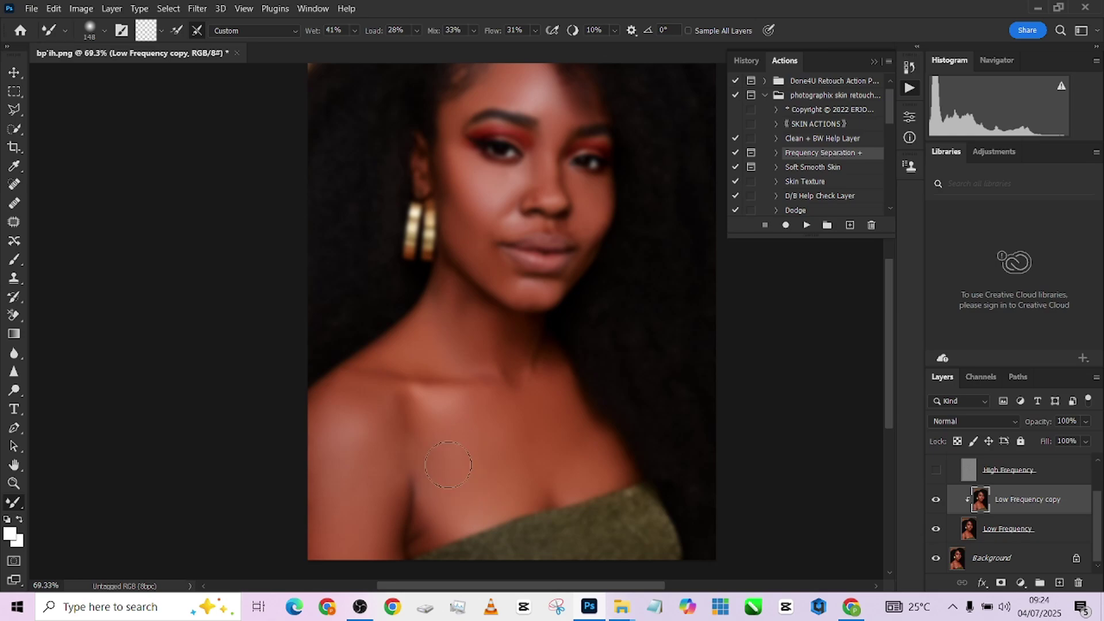
Refine the tones of the jaw and far cheek using a smaller Mixer Brush
scroll(542, 454, down, 3)
scroll(534, 309, up, 5)
drag(531, 308, 498, 304)
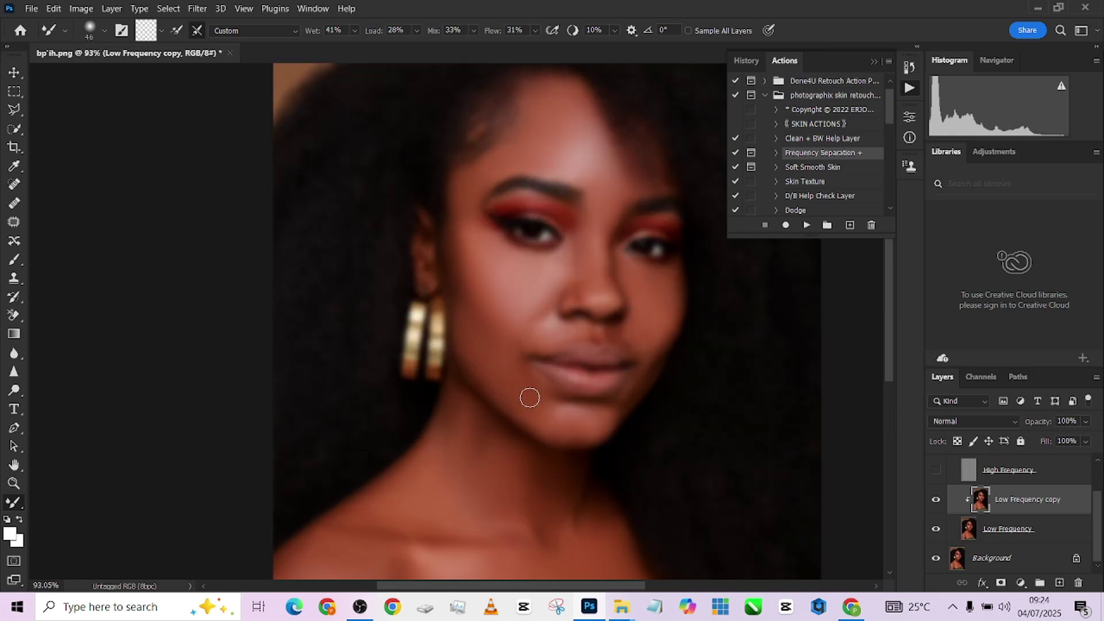
right_click(648, 319)
click(657, 305)
mouse_move(606, 279)
mouse_down()
mouse_move(565, 381)
mouse_move(605, 371)
mouse_up()
Touch up the shoulder and neck tones with a wider Mixer Brush, and show the High Frequency layer again
scroll(536, 242, down, 8)
scroll(400, 381, up, 4)
drag(377, 392, 400, 381)
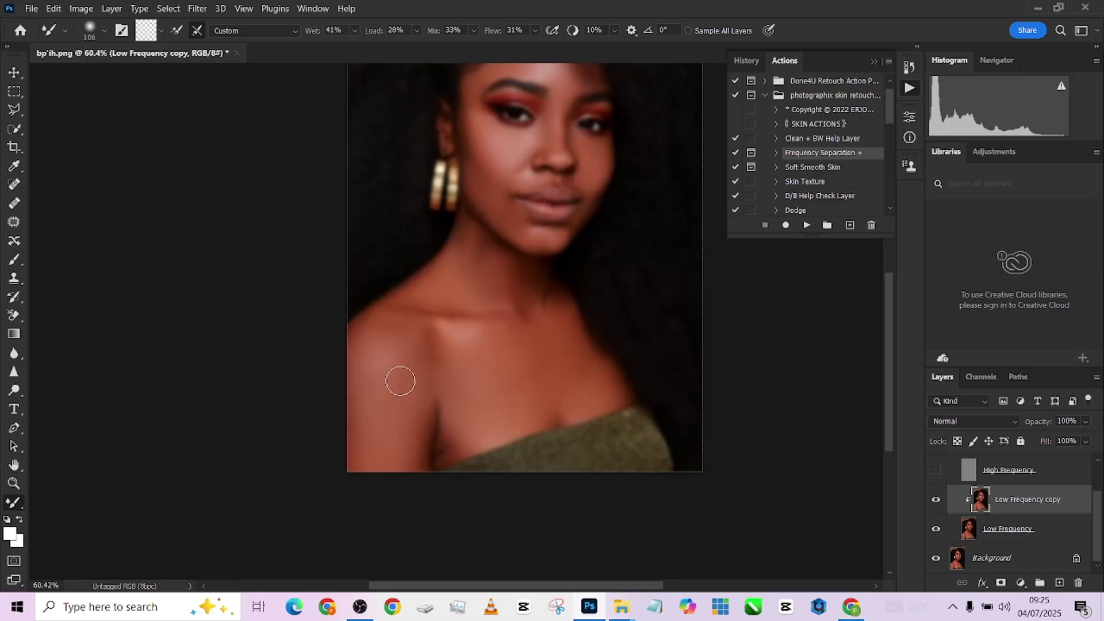
mouse_move(462, 274)
mouse_down()
mouse_move(462, 253)
mouse_move(442, 294)
mouse_up()
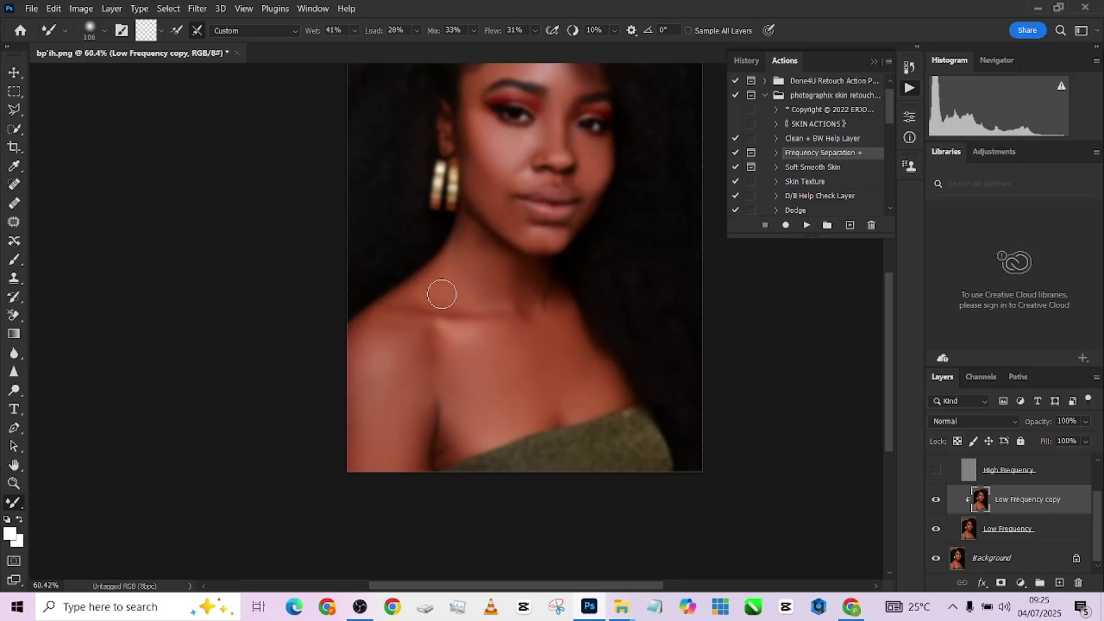
drag(485, 184, 485, 343)
drag(514, 377, 508, 378)
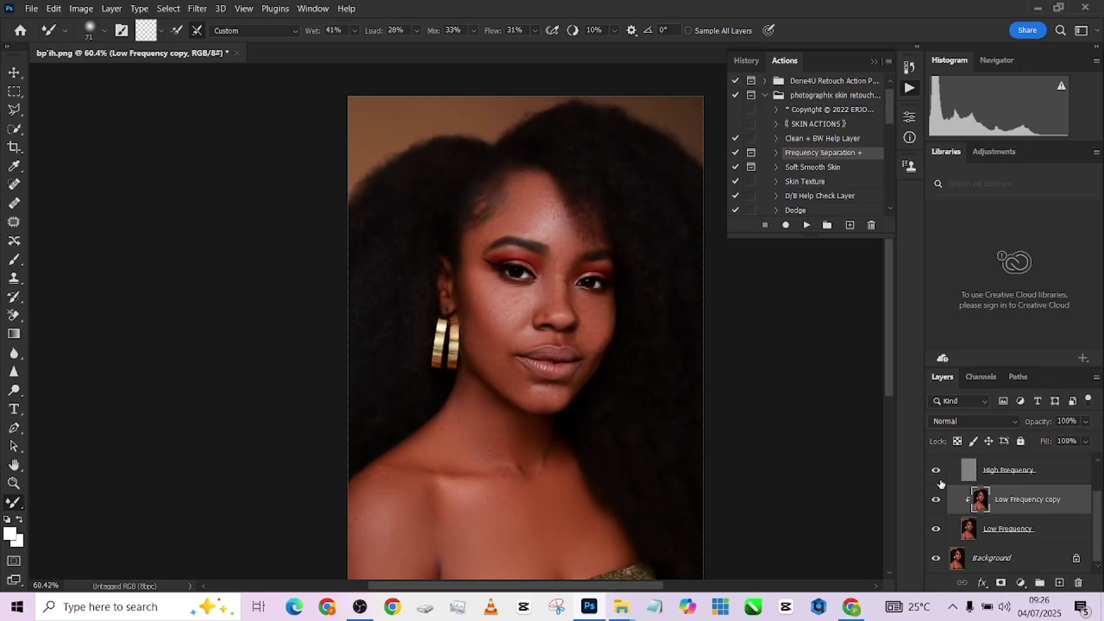
Compare the whole portrait before and after by toggling the visibility of the F s + group
scroll(556, 392, down, 3)
drag(552, 434, 503, 396)
scroll(946, 507, up, 2)
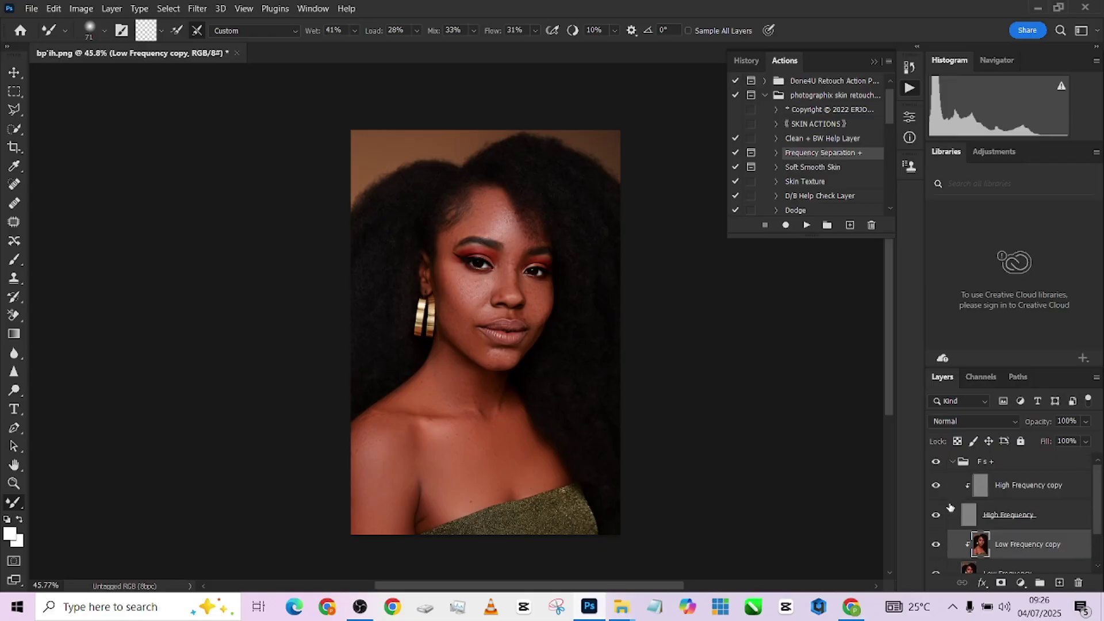
click(939, 466)
click(938, 462)
click(940, 466)
click(939, 464)
Retouch the texture spots on the shoulder with the Clone Stamp on the High Frequency copy layer
click(1029, 485)
key(s)
scroll(501, 319, up, 5)
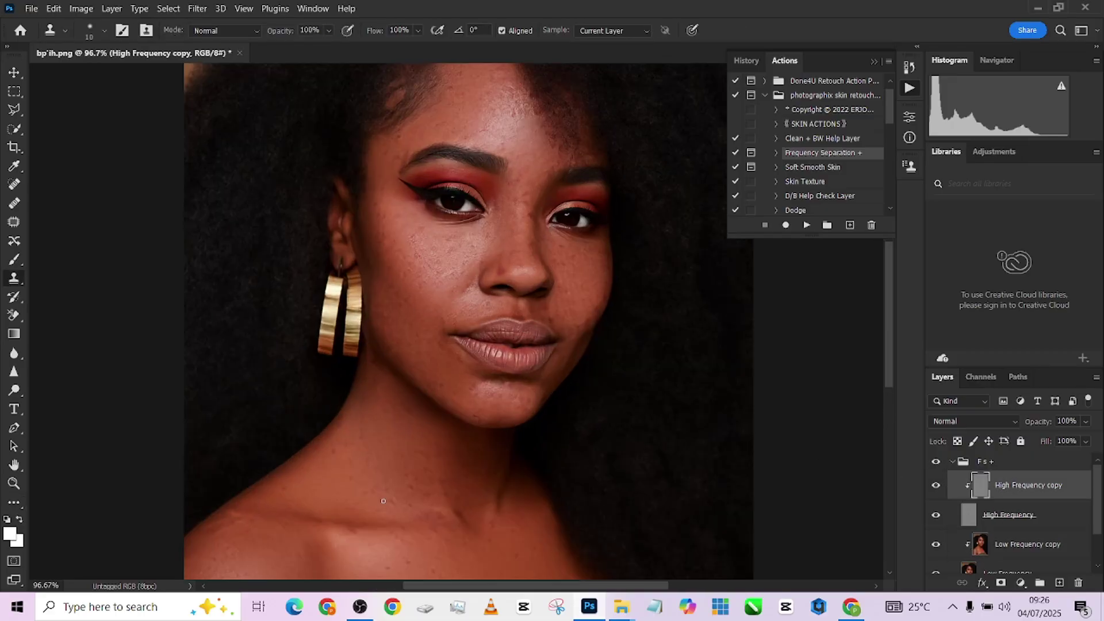
drag(403, 343, 405, 247)
drag(272, 385, 352, 333)
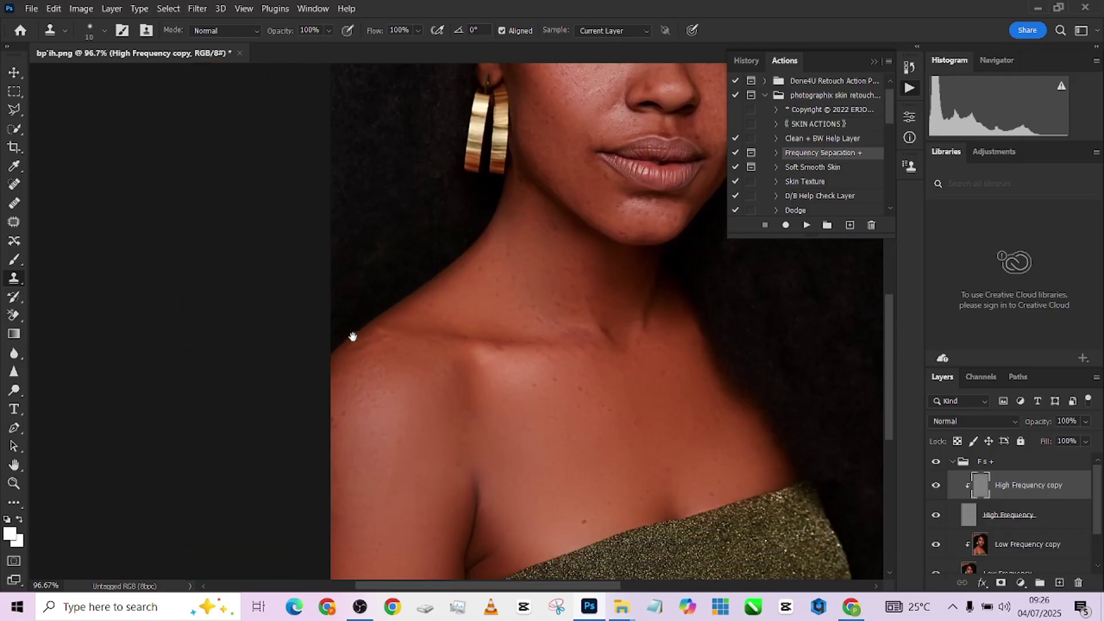
alt+right_click(383, 336)
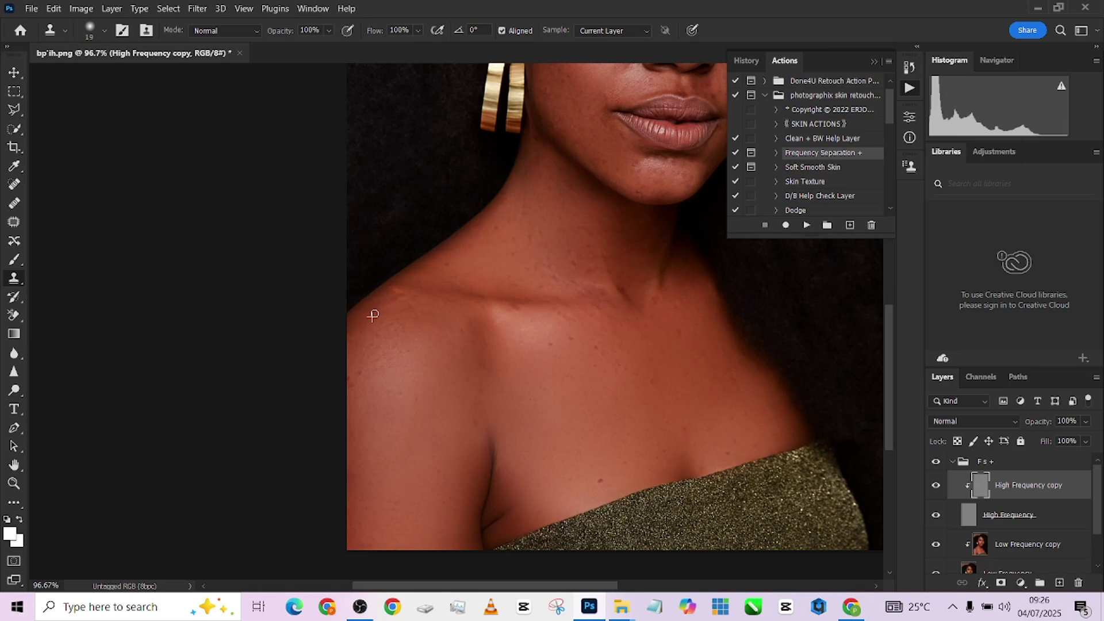
drag(487, 315, 360, 464)
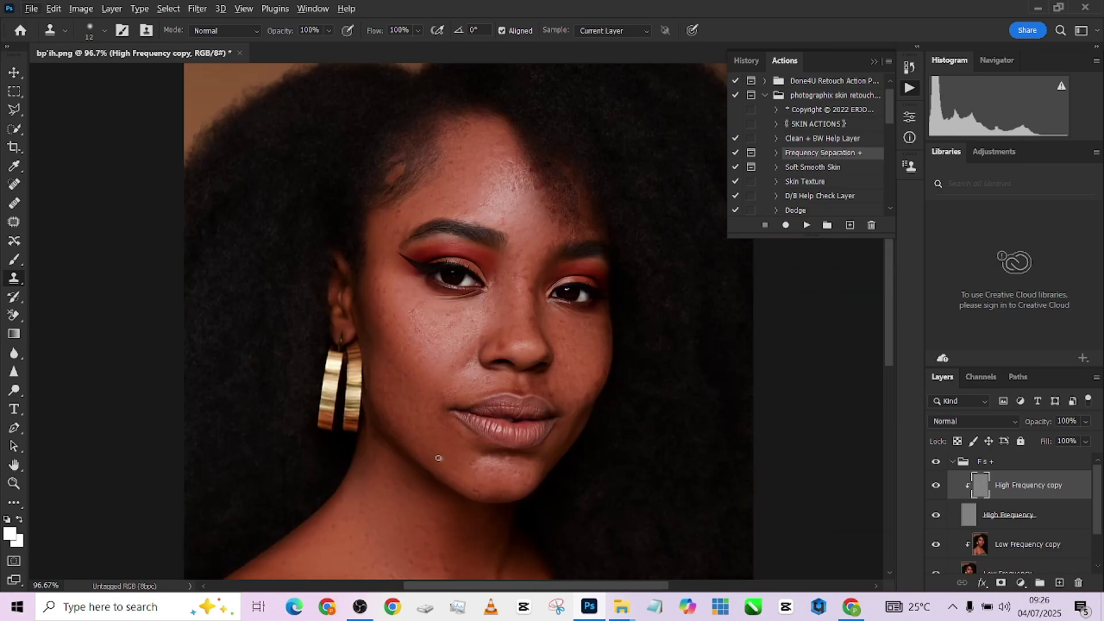
Clone clean skin texture over the spots on the lower cheek and the forehead
alt+click(439, 444)
drag(447, 427, 448, 430)
mouse_move(391, 316)
mouse_down()
mouse_move(382, 305)
mouse_move(355, 396)
mouse_up()
alt+click(468, 278)
drag(460, 299, 462, 310)
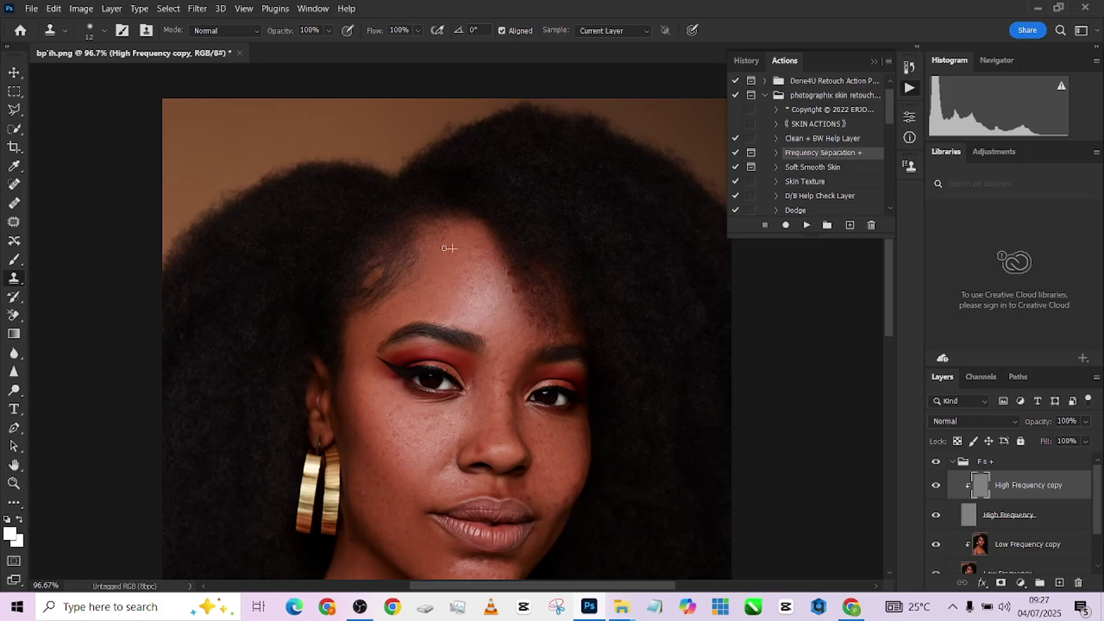
Clone clean texture over the small spots below the far eye with a smaller Clone Stamp brush
drag(555, 455, 497, 333)
key(bracketleft)
key(bracketleft)
key(bracketleft)
alt+click(504, 335)
click(494, 330)
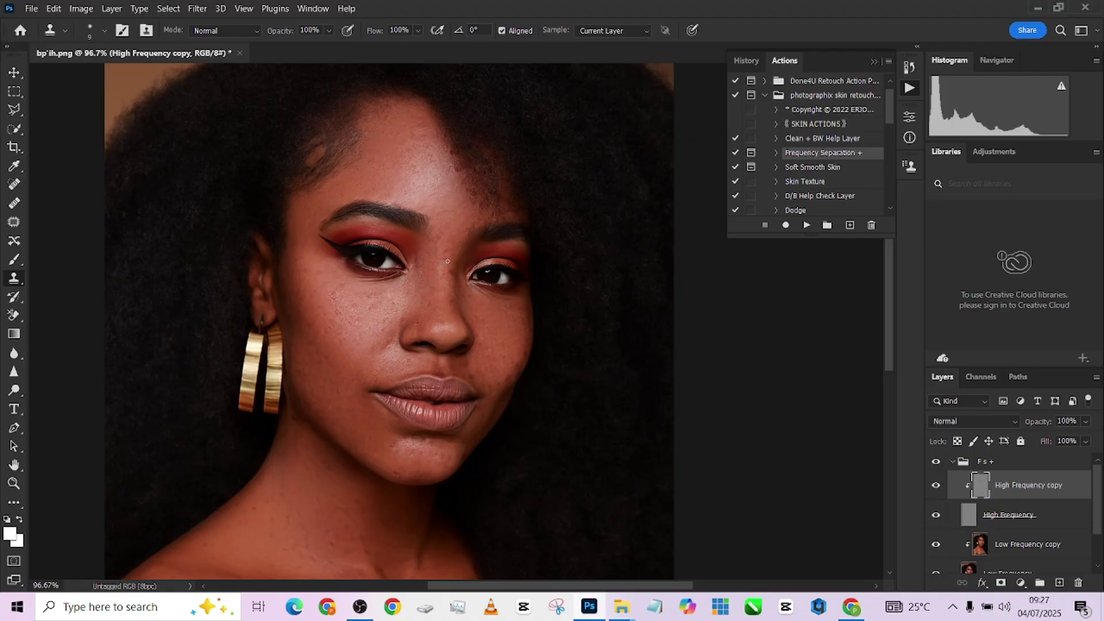
Flatten the retouched layers into the Background and rerun the Frequency Separation + action
scroll(445, 291, down, 3)
scroll(405, 353, up, 4)
scroll(997, 526, down, 3)
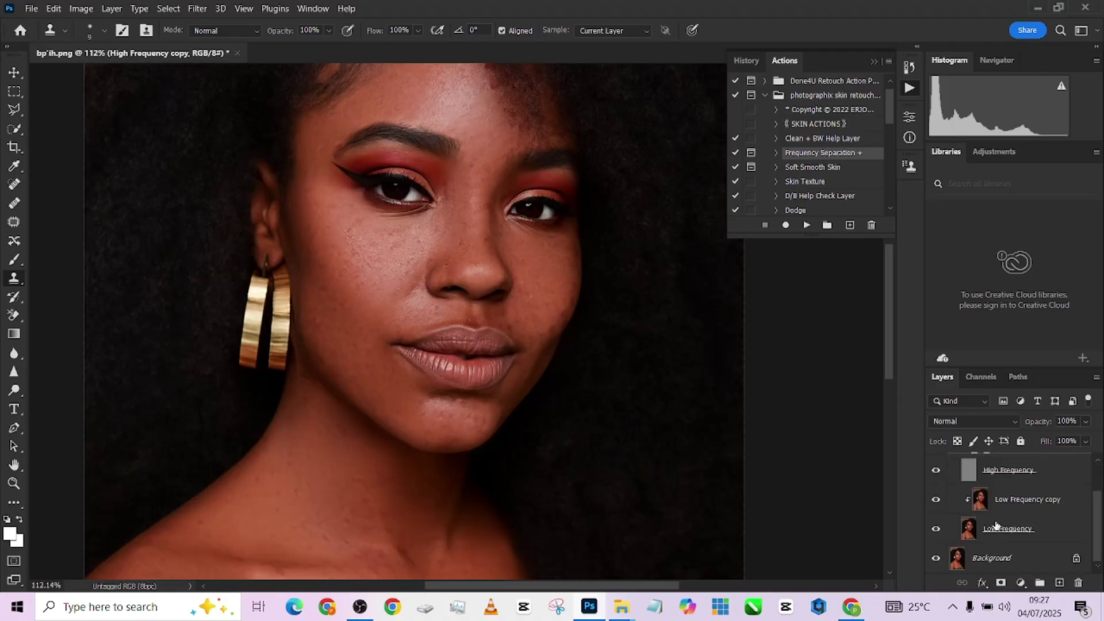
right_click(1018, 562)
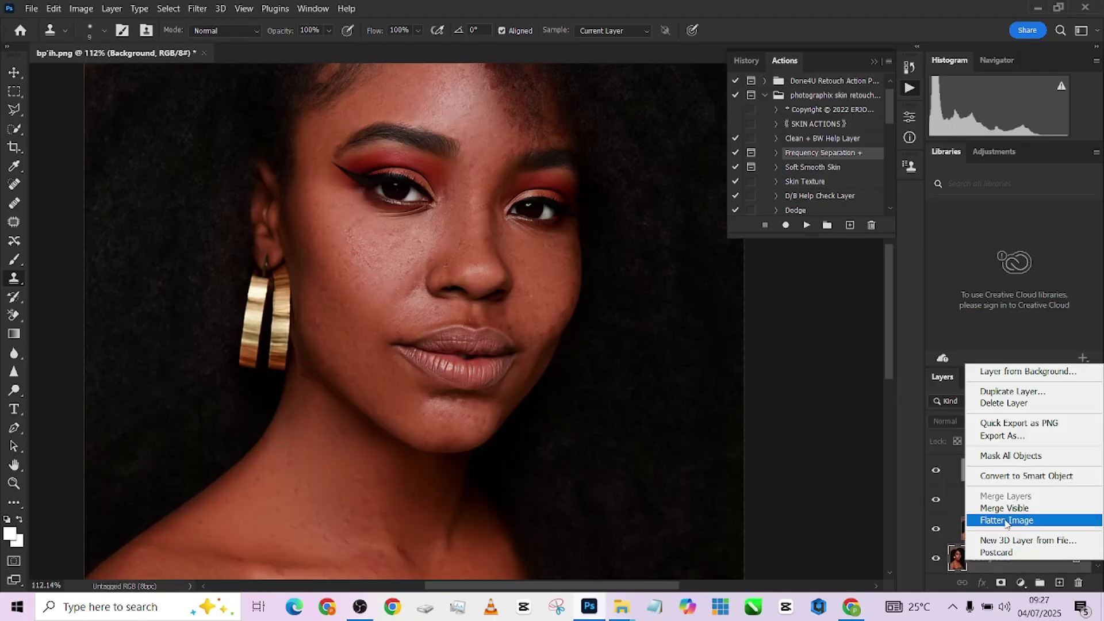
click(1007, 521)
click(805, 227)
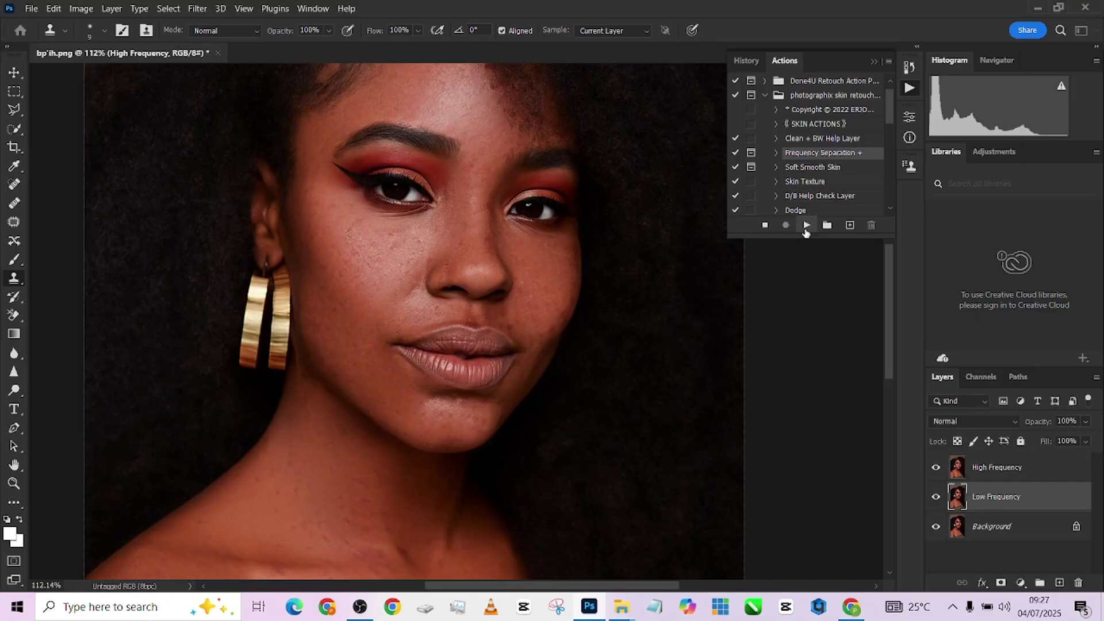
click(773, 290)
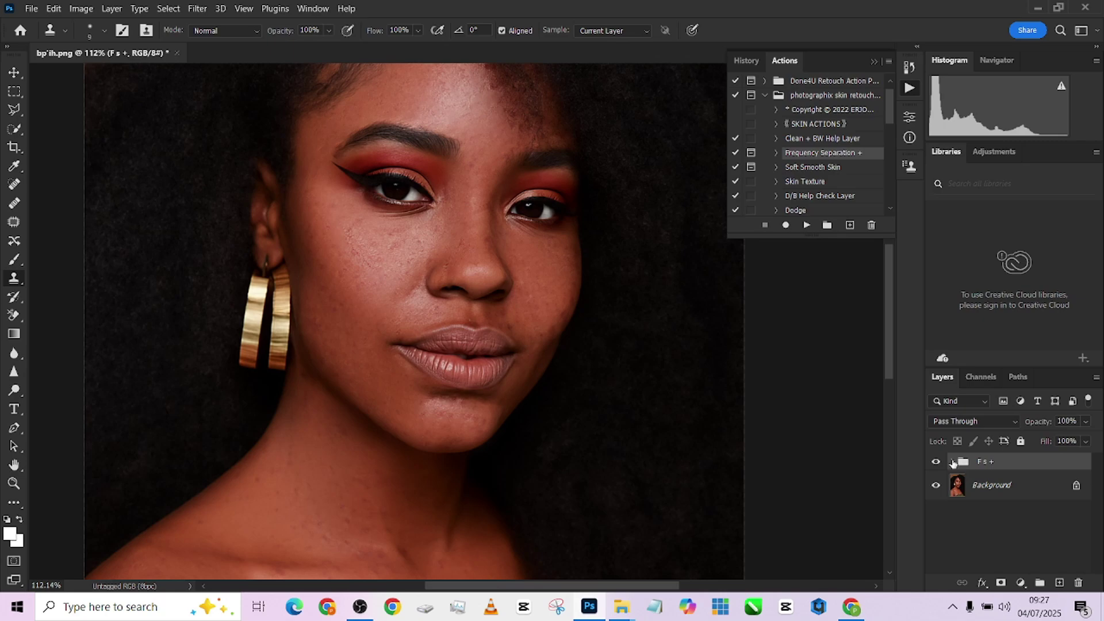
Convert the Low Frequency copy layer inside the F s + group to a Smart Object
click(952, 462)
scroll(978, 506, down, 1)
click(1008, 526)
right_click(1012, 518)
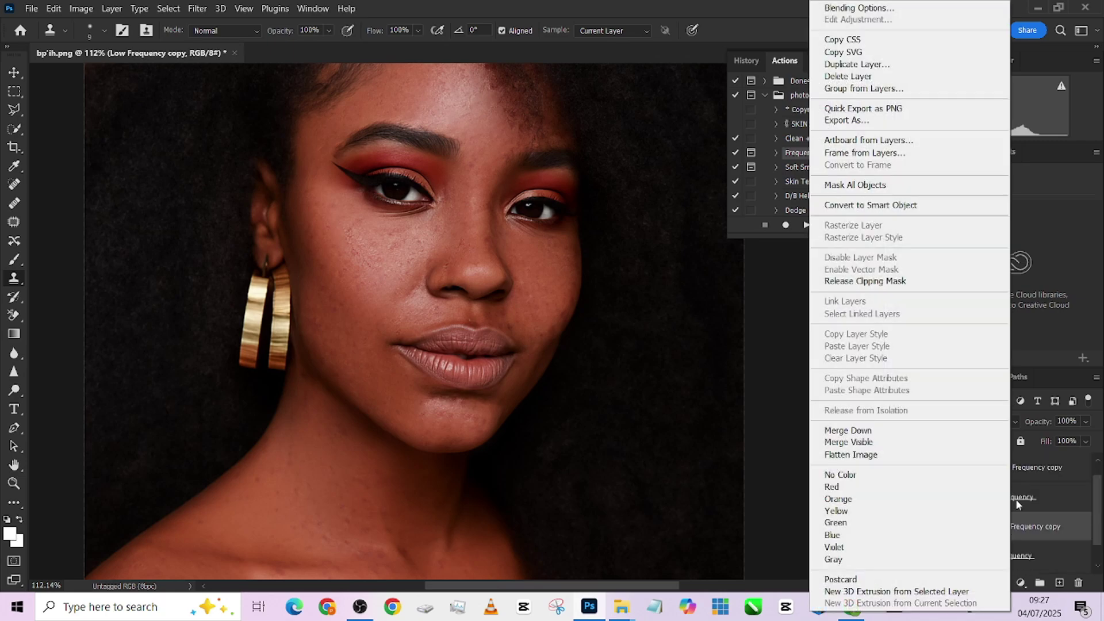
click(870, 205)
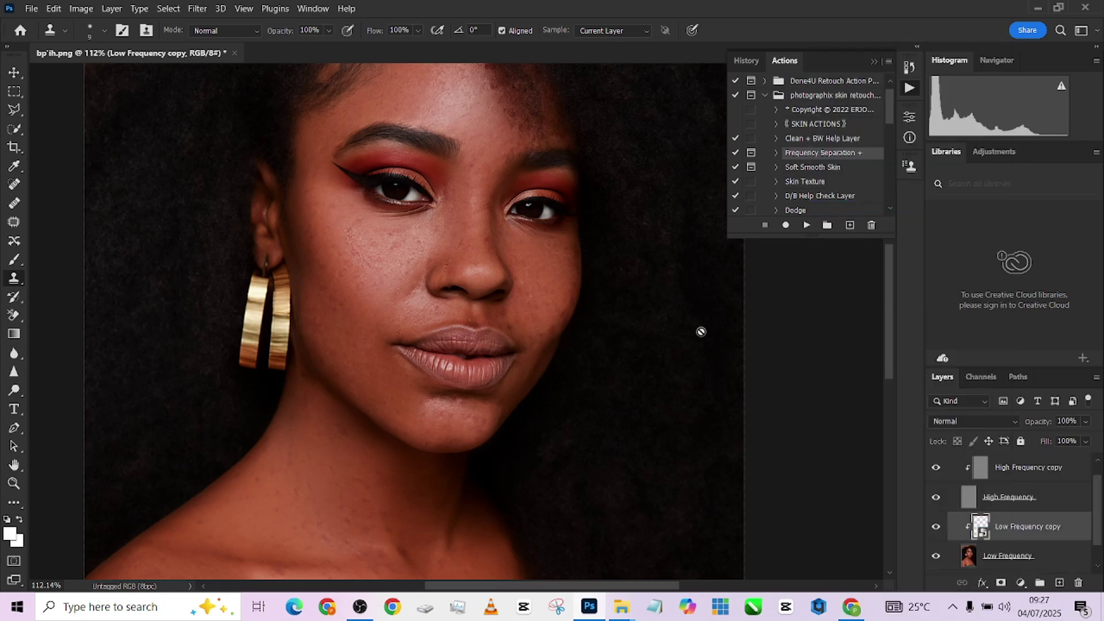
Apply a Gaussian Blur smart filter with a 12-pixel radius to the Low Frequency copy layer
scroll(699, 330, down, 5)
drag(553, 402, 483, 368)
scroll(486, 371, up, 1)
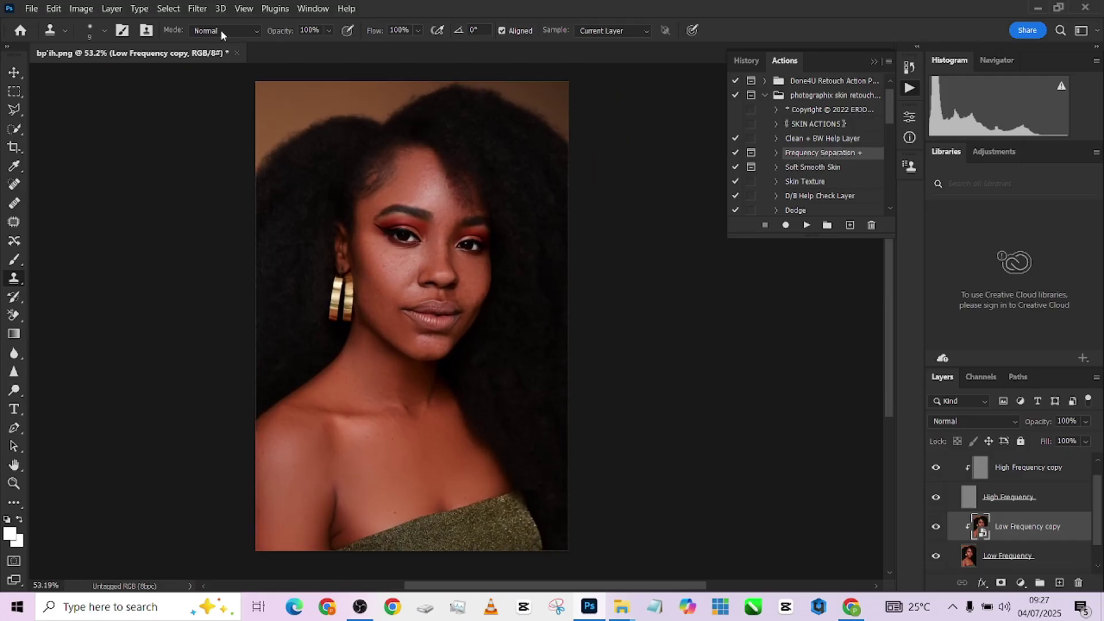
click(197, 8)
mouse_move(240, 182)
click(397, 233)
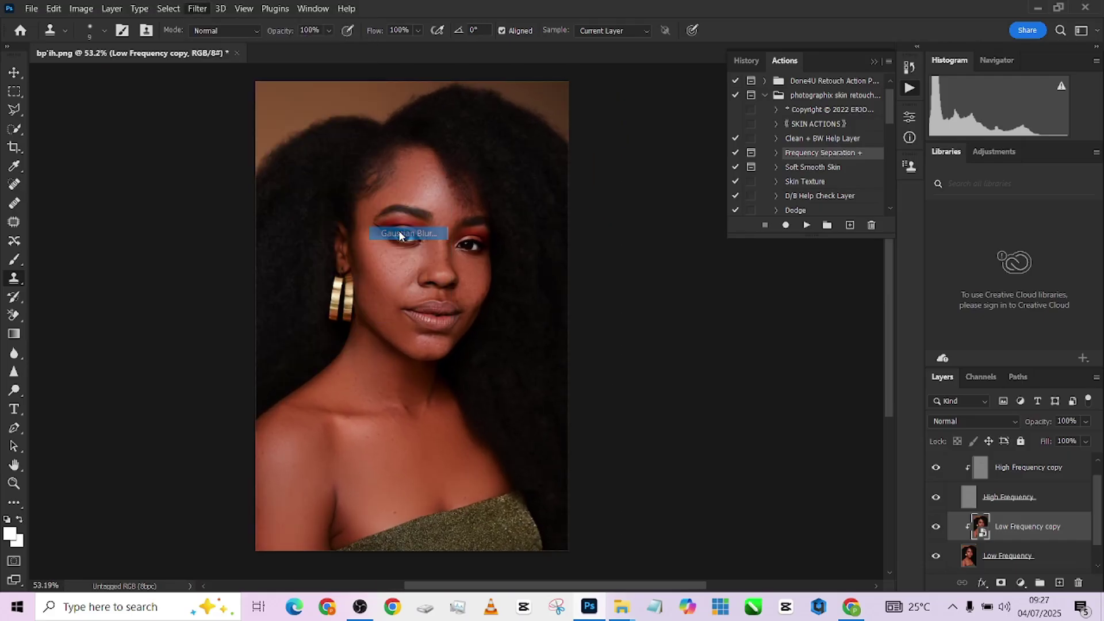
drag(638, 481, 656, 488)
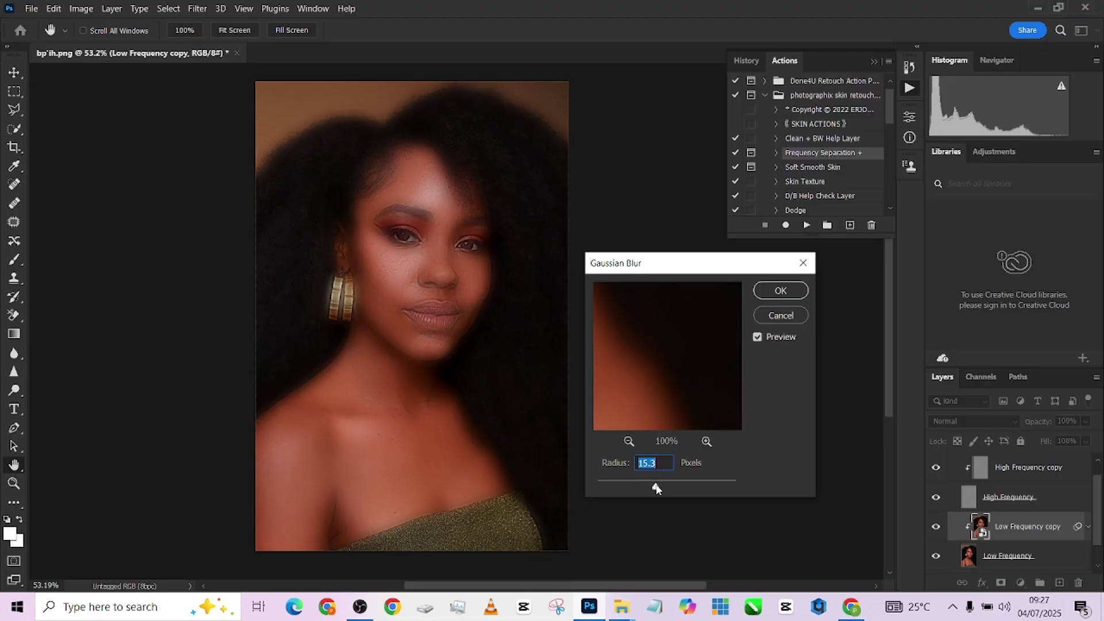
text(12)
key(Return)
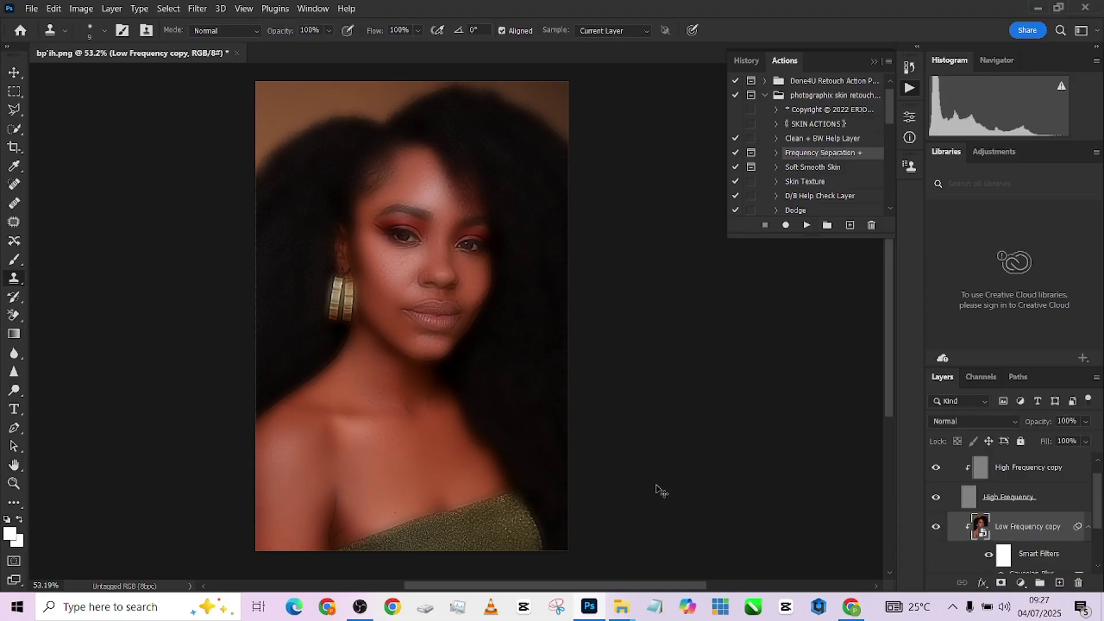
key(ctrl+i)
key(ctrl+z)
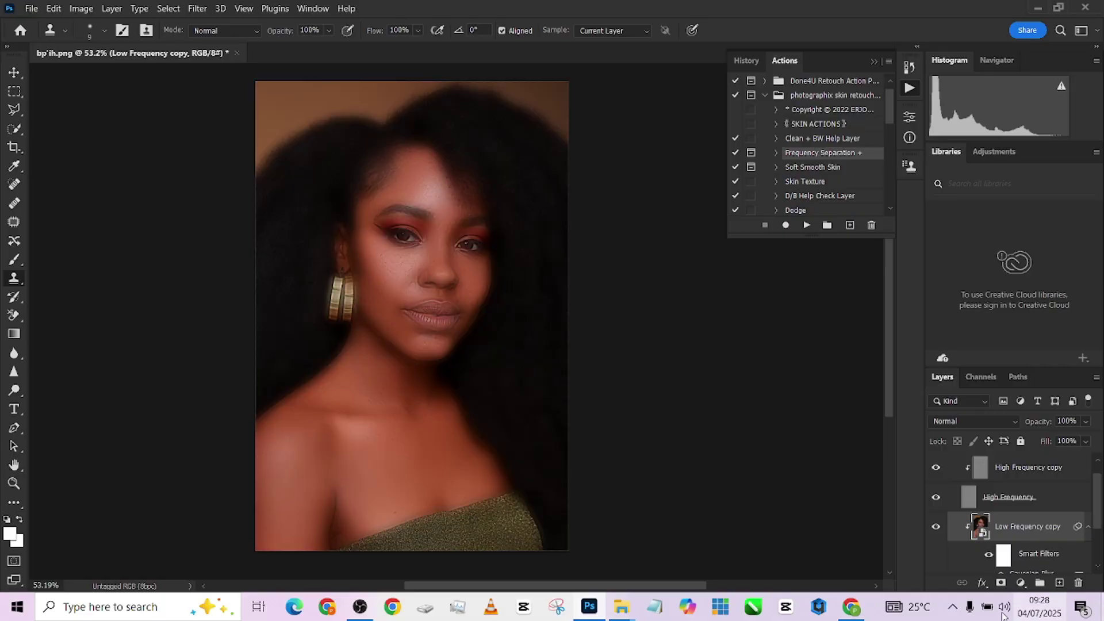
Invert the Low Frequency copy's Smart Filters mask to black and brush white over the face to reveal the blur
click(1003, 555)
key(ctrl+i)
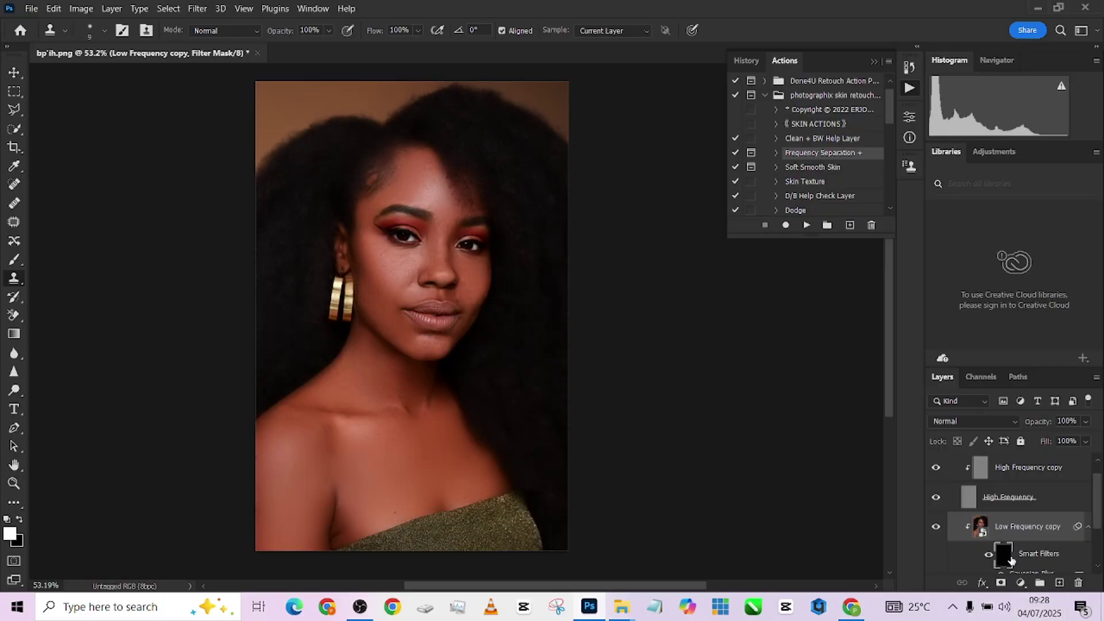
click(12, 262)
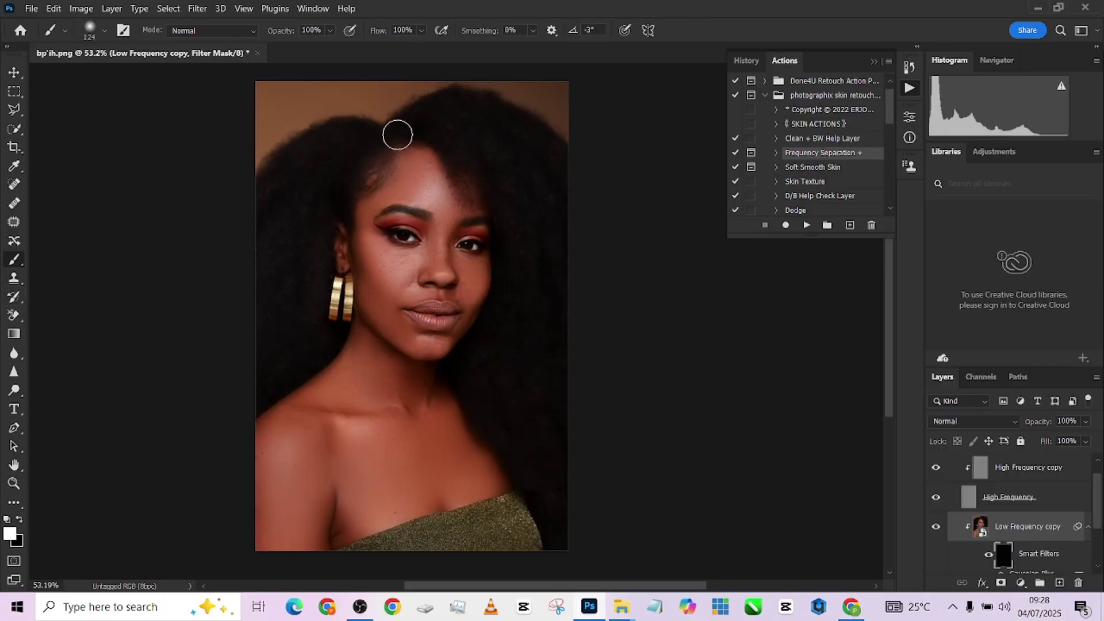
scroll(394, 247, up, 5)
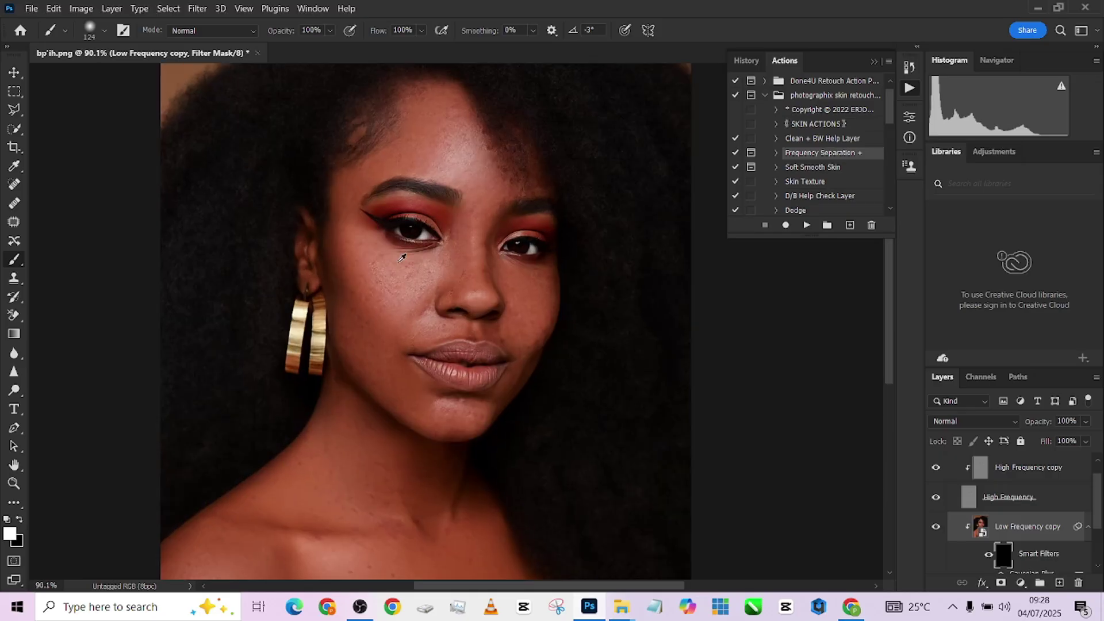
drag(393, 267, 369, 264)
key(bracketleft)
key(bracketleft)
key(bracketleft)
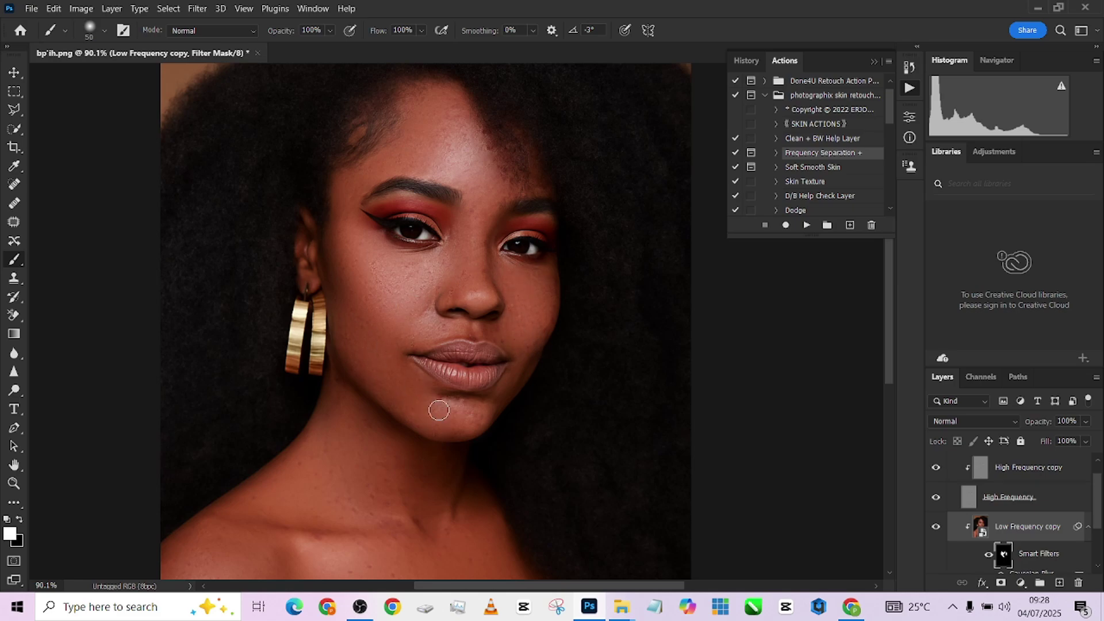
Paint white on the Smart Filters mask over the forehead, neck, shoulder and chest, enlarging the brush for the broader areas
scroll(439, 410, up, 3)
key(bracketright)
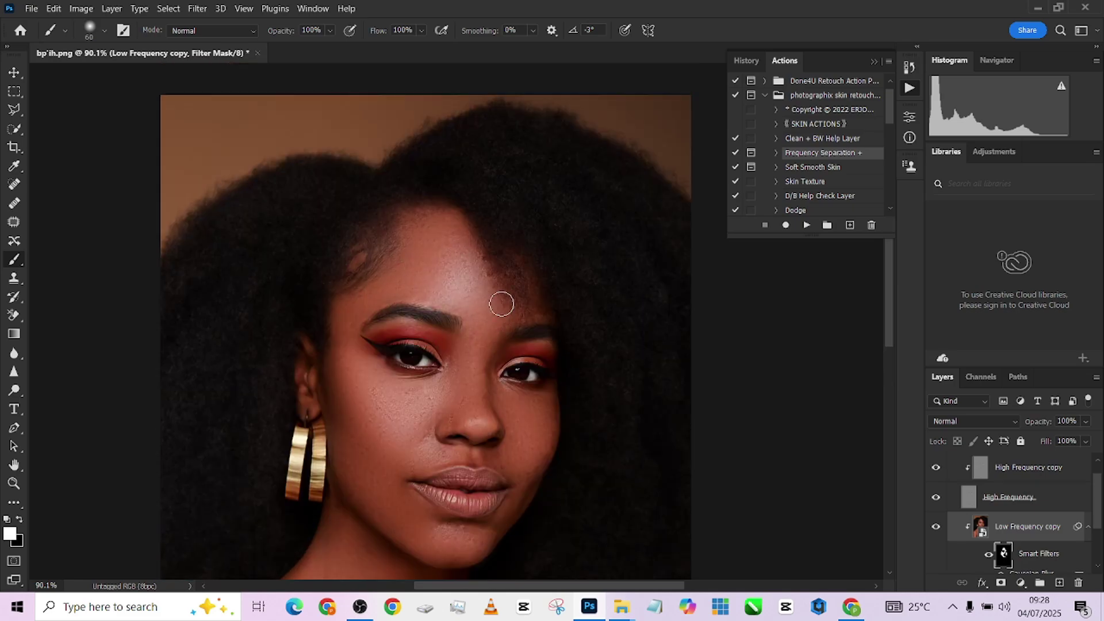
scroll(501, 304, down, 6)
key(bracketright)
key(bracketright)
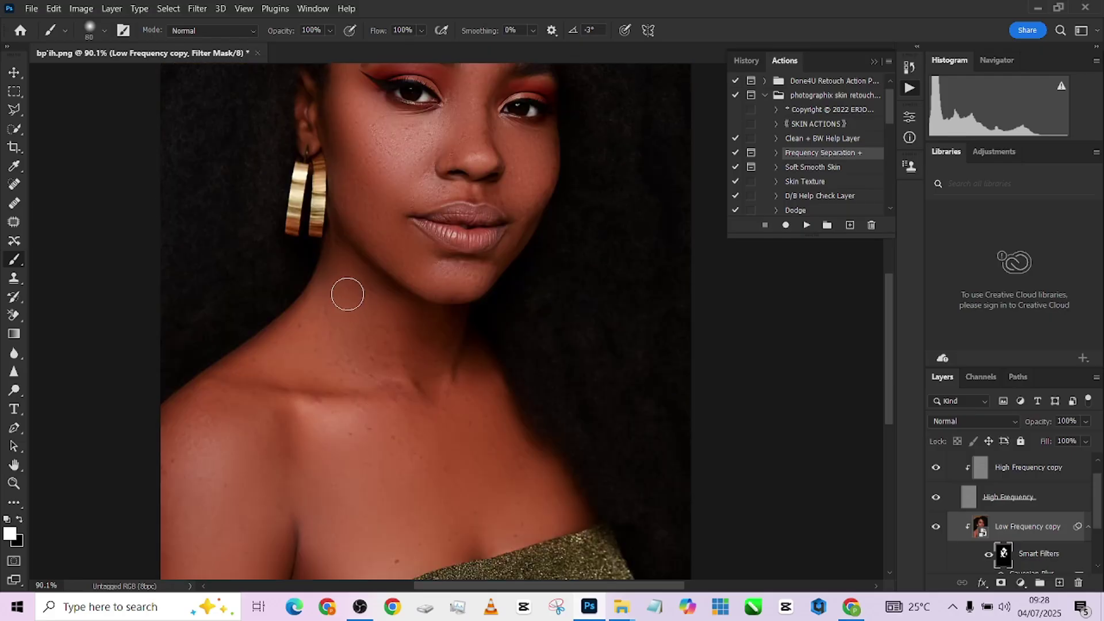
scroll(460, 439, down, 2)
key(bracketright)
key(bracketright)
key(bracketright)
key(bracketright)
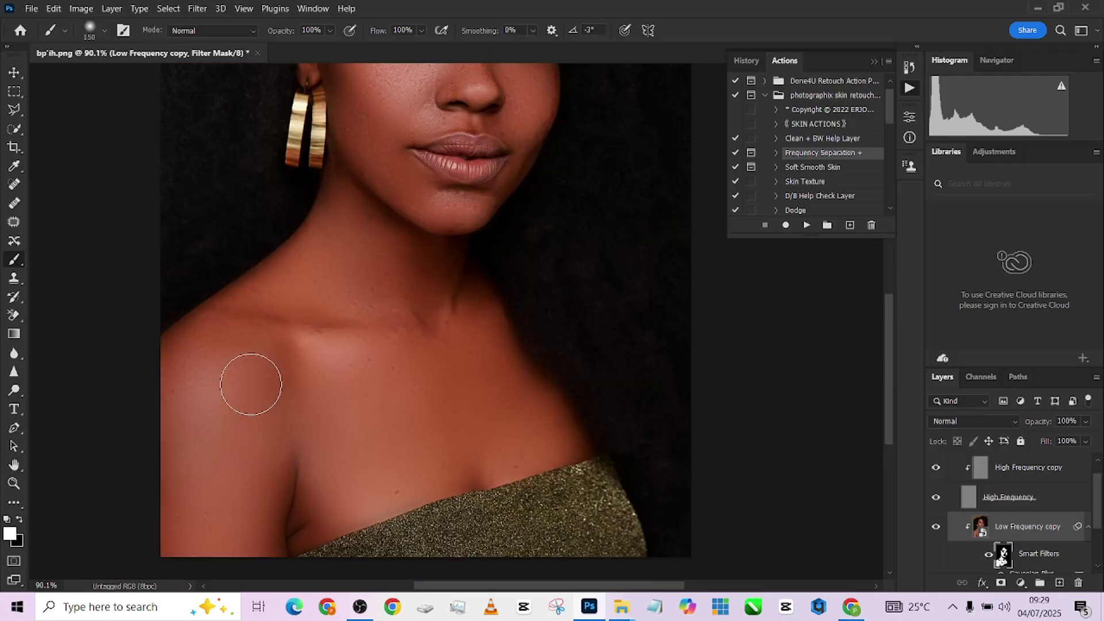
Refine the Smart Filters mask on the lower face with smaller white brushes, down to 36 px
scroll(529, 389, up, 5)
key(bracketleft)
key(bracketleft)
key(bracketleft)
key(bracketleft)
key(bracketleft)
key(bracketleft)
scroll(431, 370, down, 3)
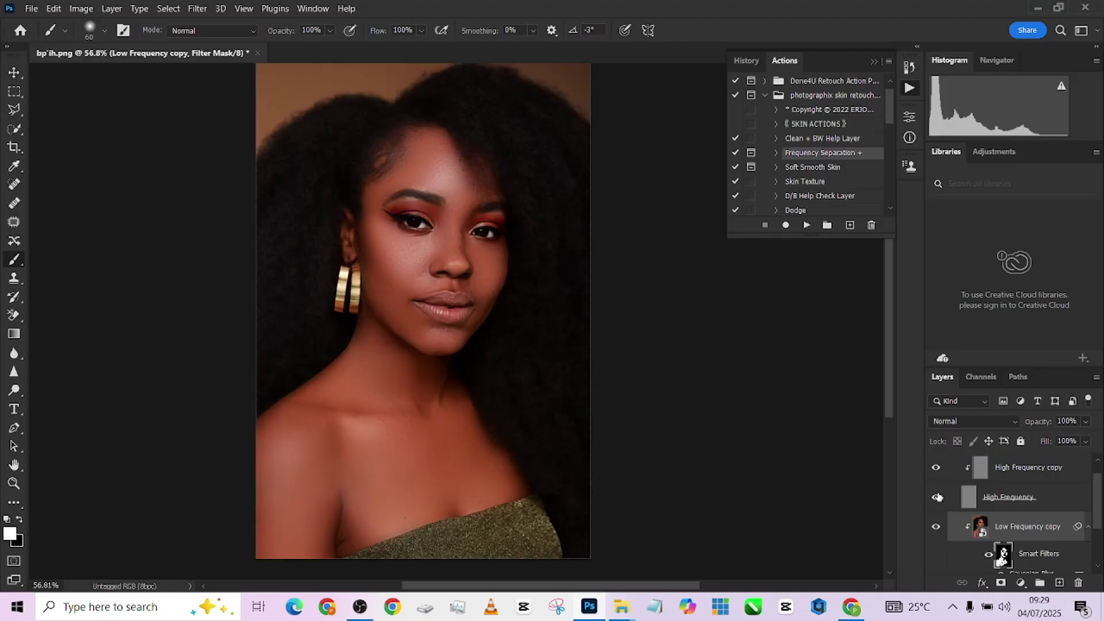
scroll(466, 365, up, 3)
drag(471, 323, 464, 323)
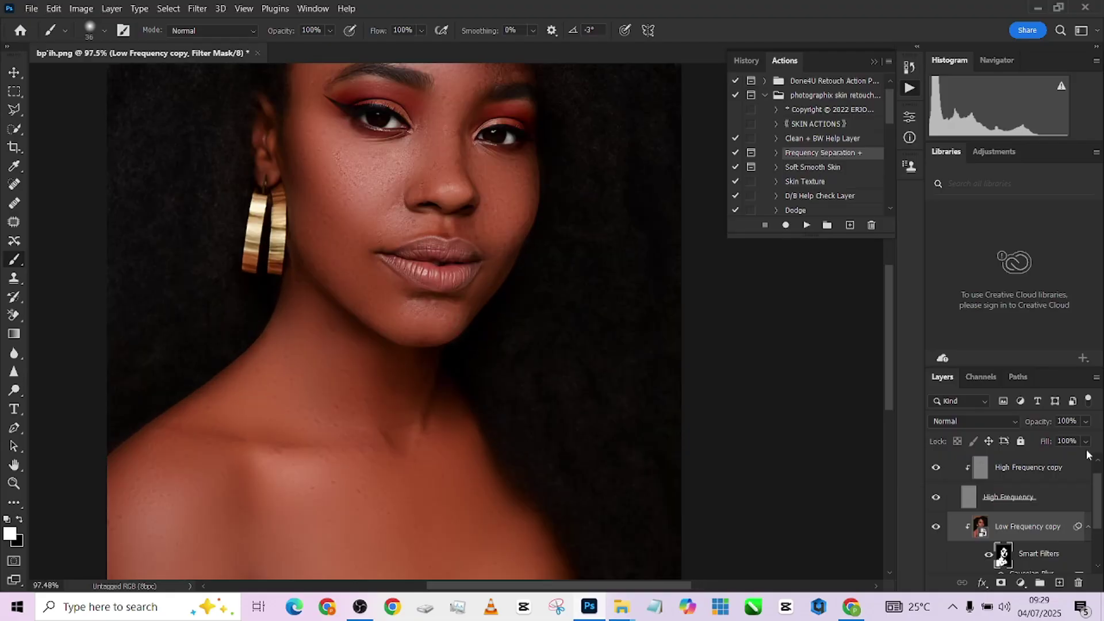
Lower the opacity of the F s + group to 79%
scroll(1044, 462, up, 1)
click(1063, 462)
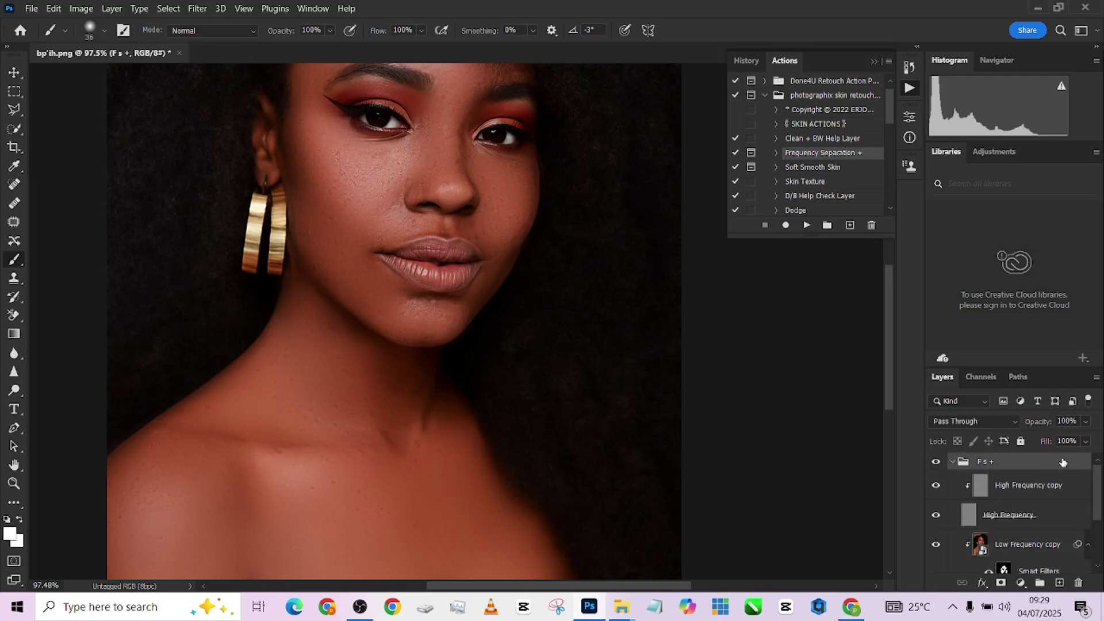
click(1087, 424)
scroll(529, 305, down, 3)
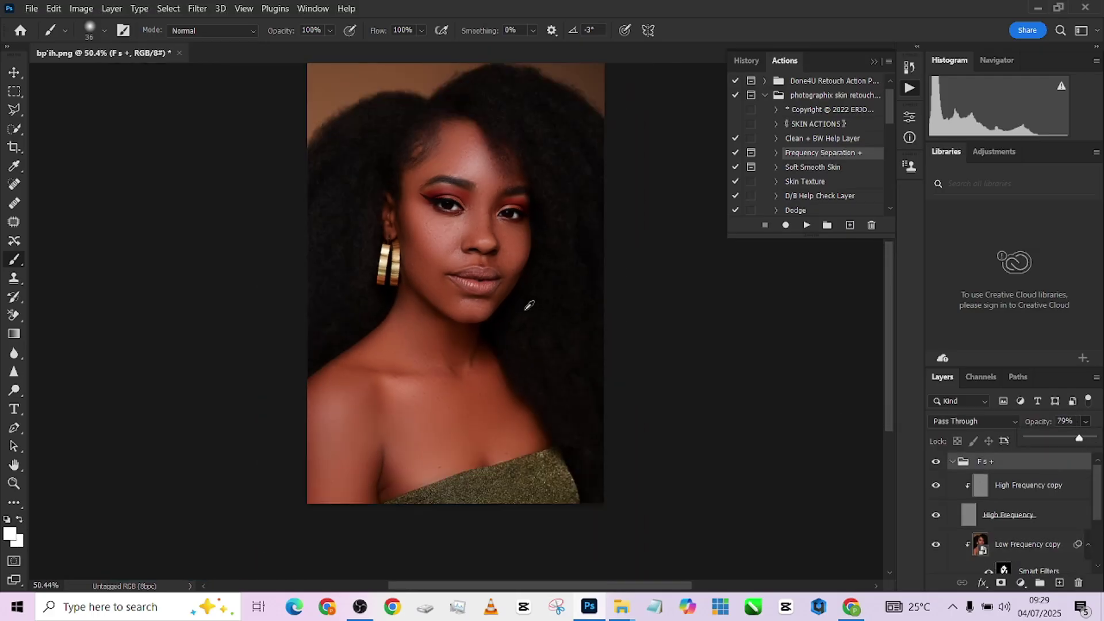
Flatten the frequency separation layers into the Background
scroll(1036, 534, down, 3)
right_click(995, 559)
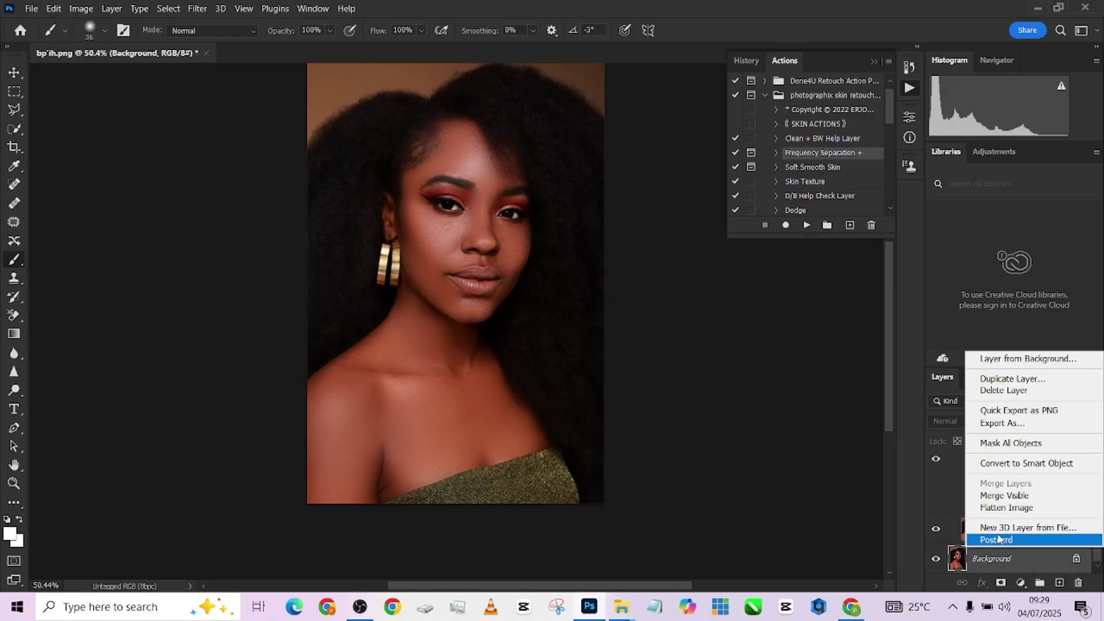
click(994, 509)
scroll(483, 243, up, 1)
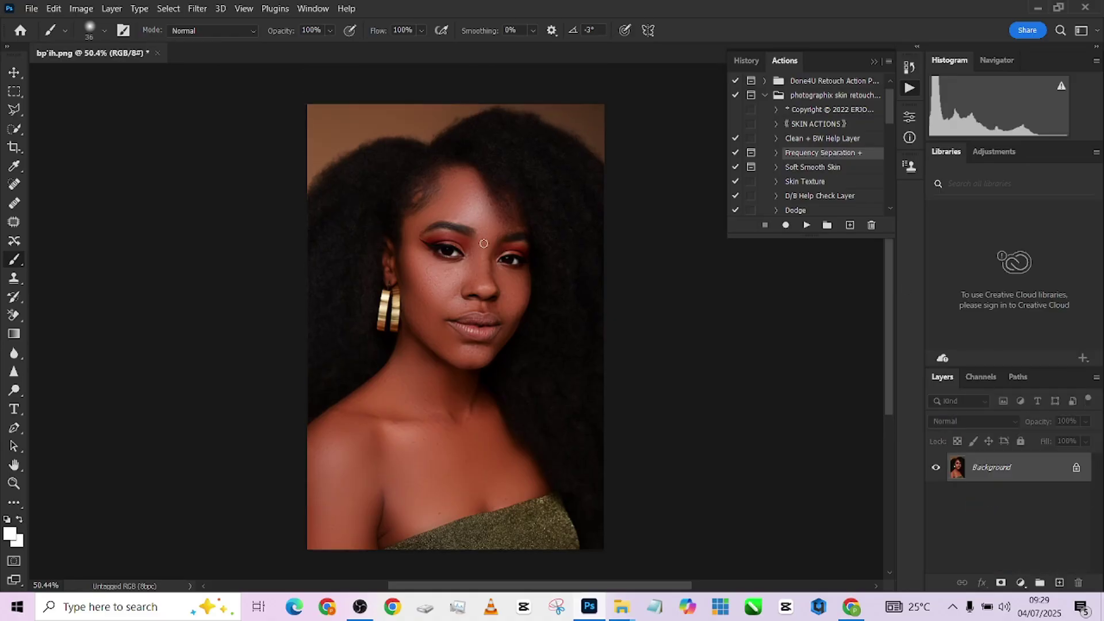
Run the Dodge and Burn actions to add their masked layer groups above the Background
scroll(811, 174, down, 3)
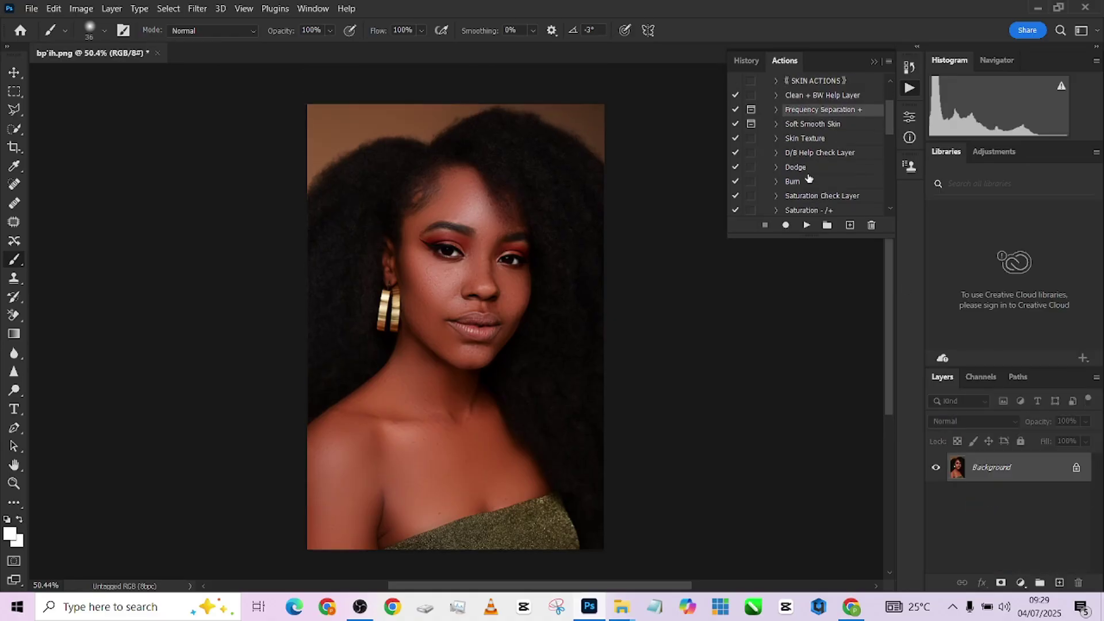
click(798, 168)
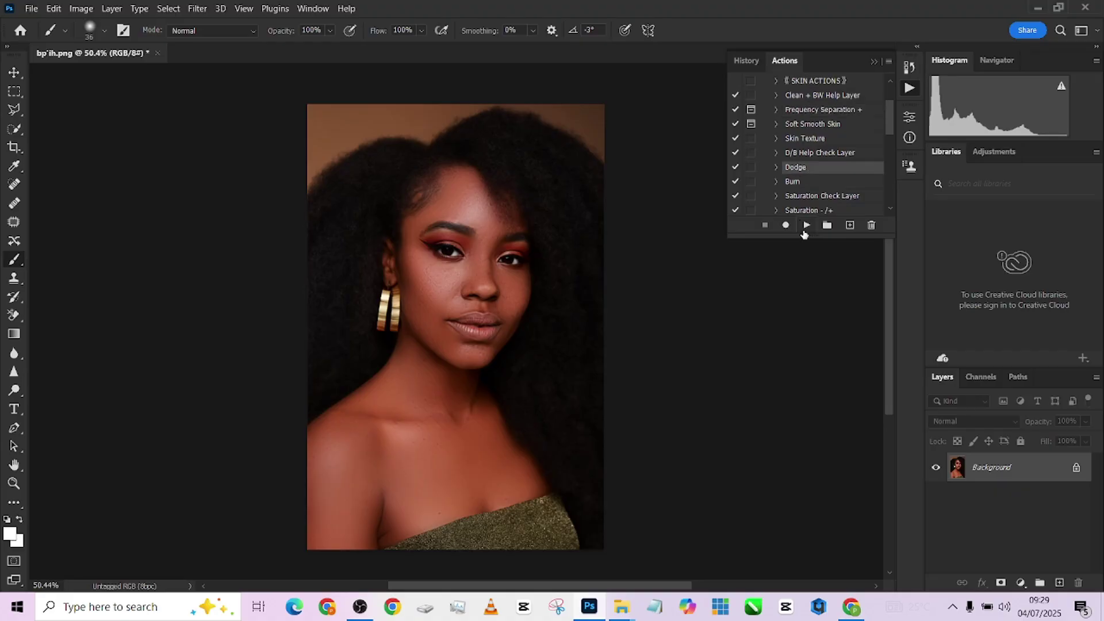
click(806, 225)
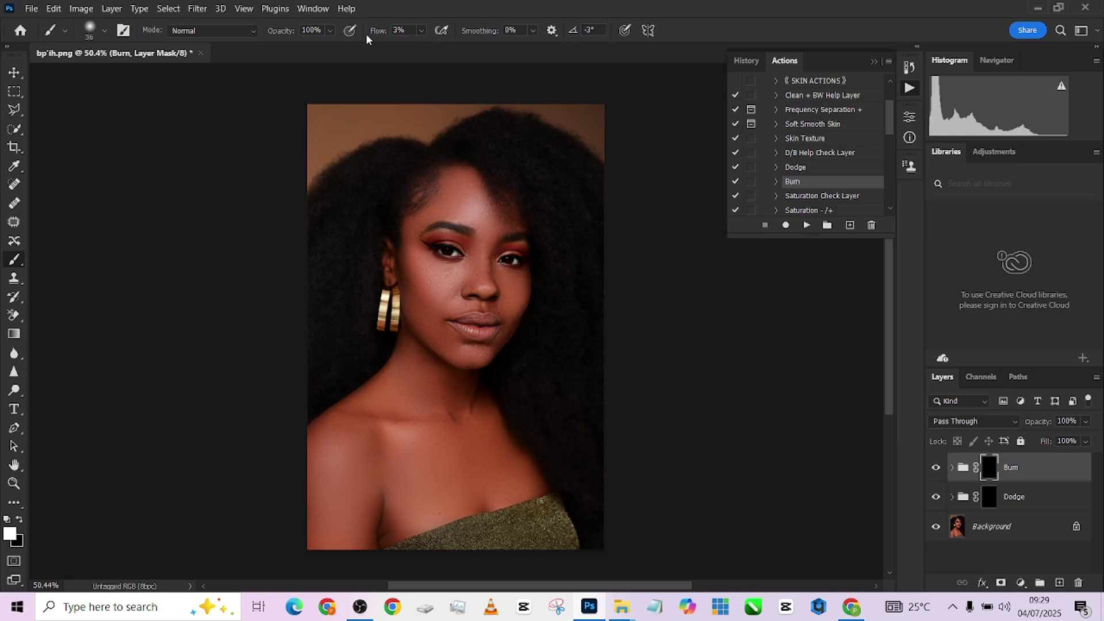
Brighten the cheeks, nose bridge and forehead by painting white on the Dodge mask at 3% flow
scroll(449, 173, up, 3)
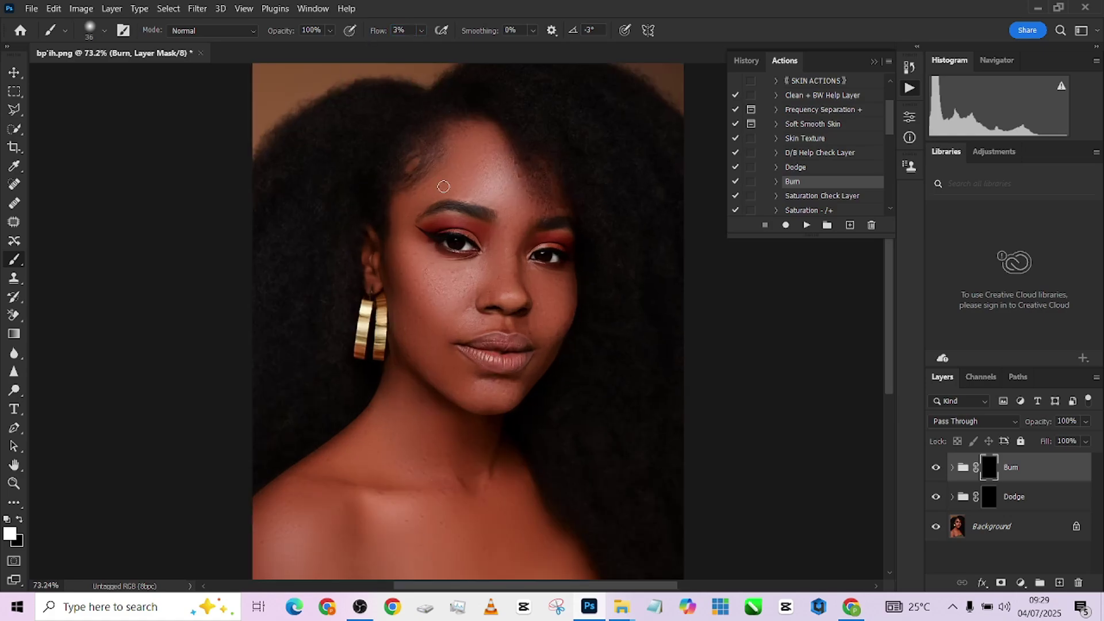
click(987, 501)
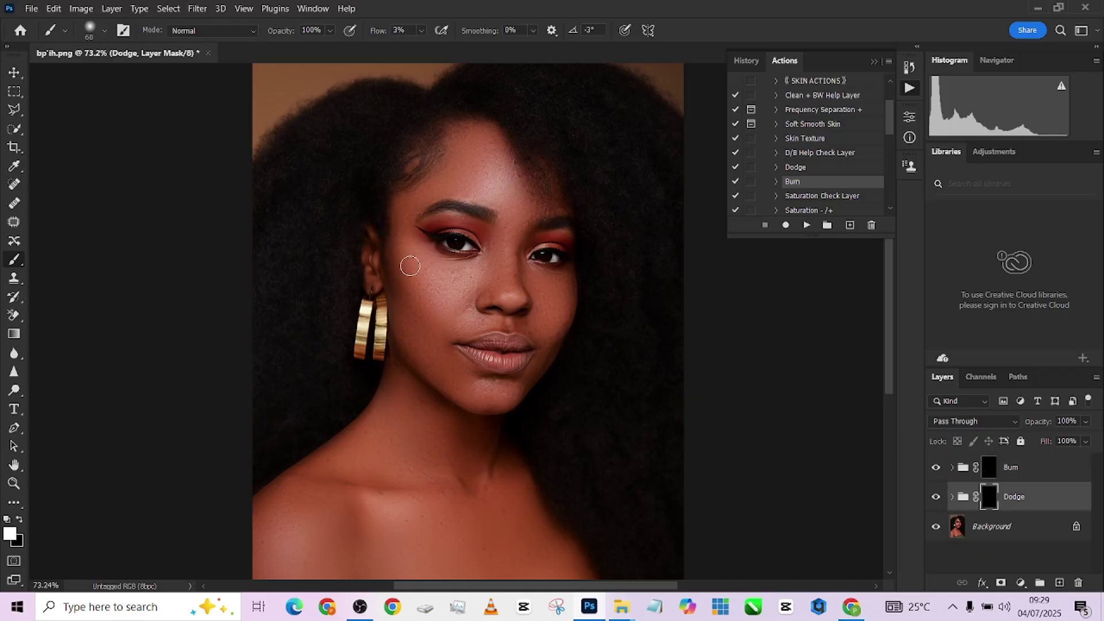
key(bracketright)
key(bracketright)
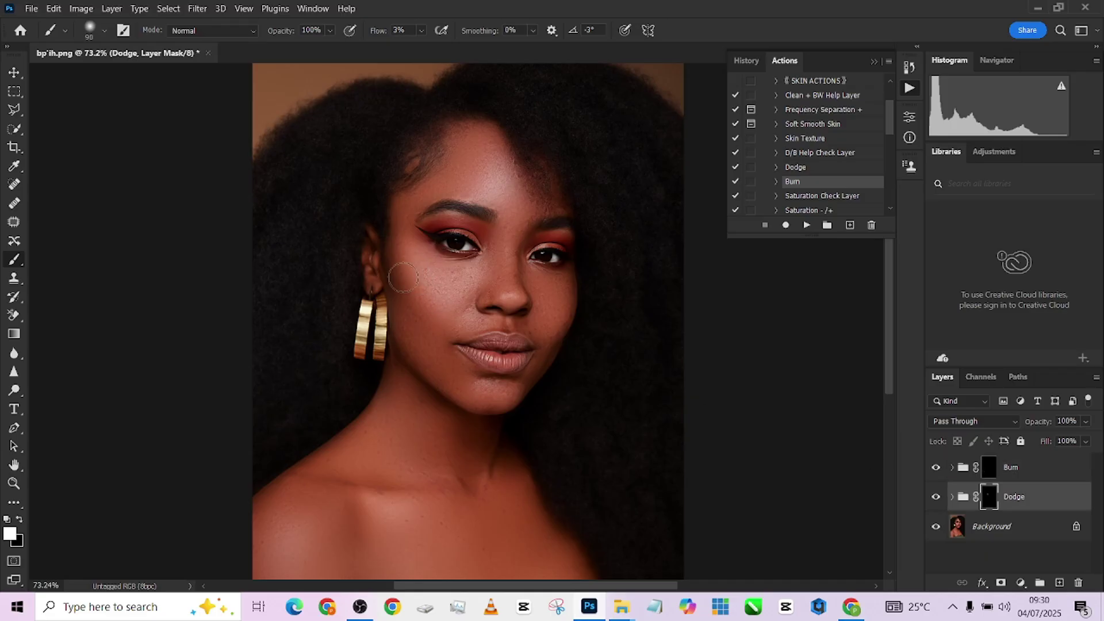
key(bracketleft)
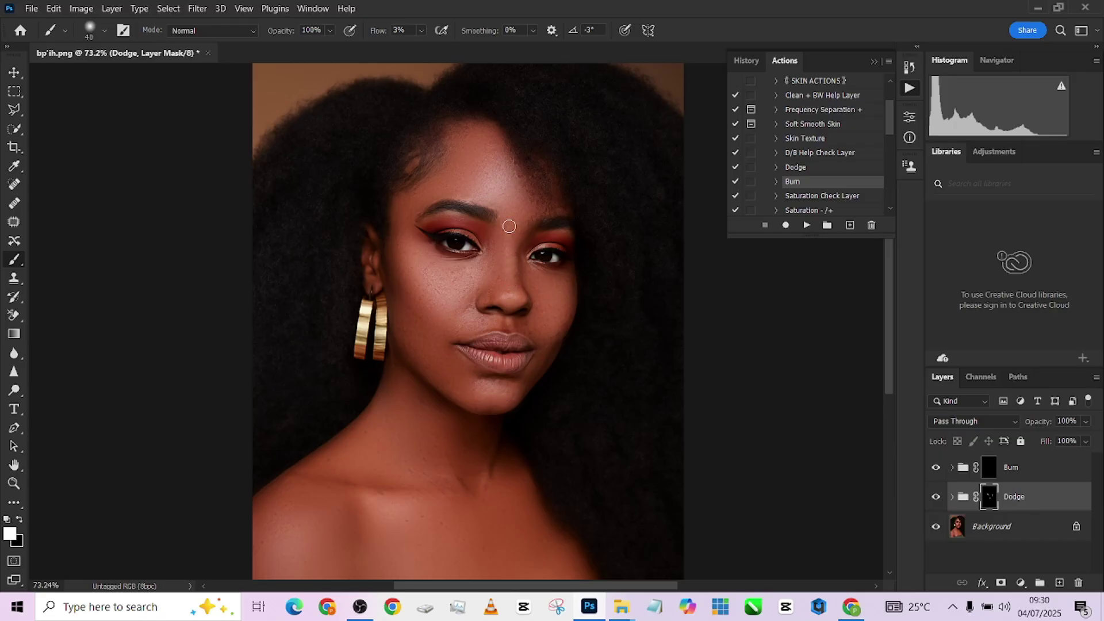
scroll(510, 264, up, 3)
key(bracketright)
key(bracketright)
key(bracketright)
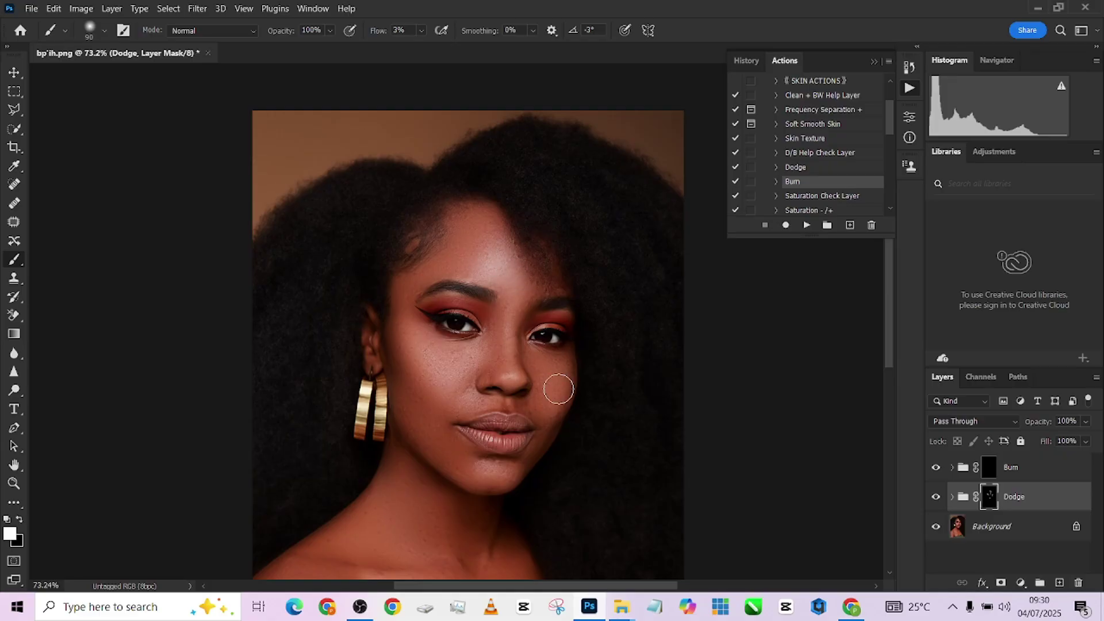
Dodge the lower face, neck and collarbone highlights on the Dodge mask, reducing the brush to about 50 px
scroll(558, 389, down, 3)
key(bracketleft)
scroll(474, 419, down, 3)
key(bracketleft)
key(bracketleft)
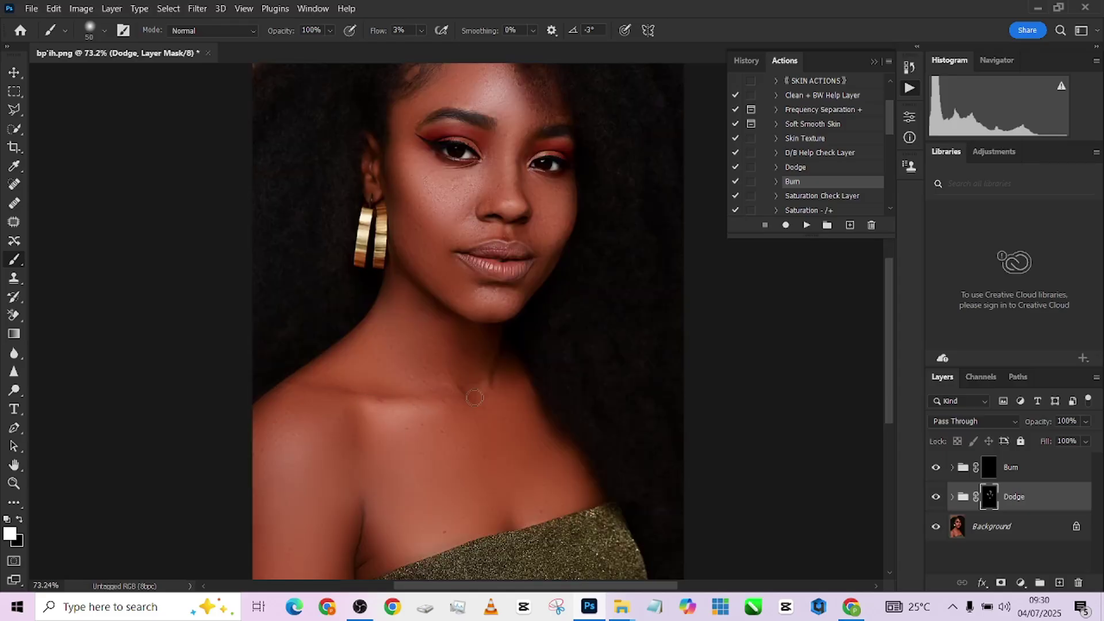
Brighten the near shoulder on the Dodge mask with a brush enlarged to about 150 px
scroll(299, 391, down, 3)
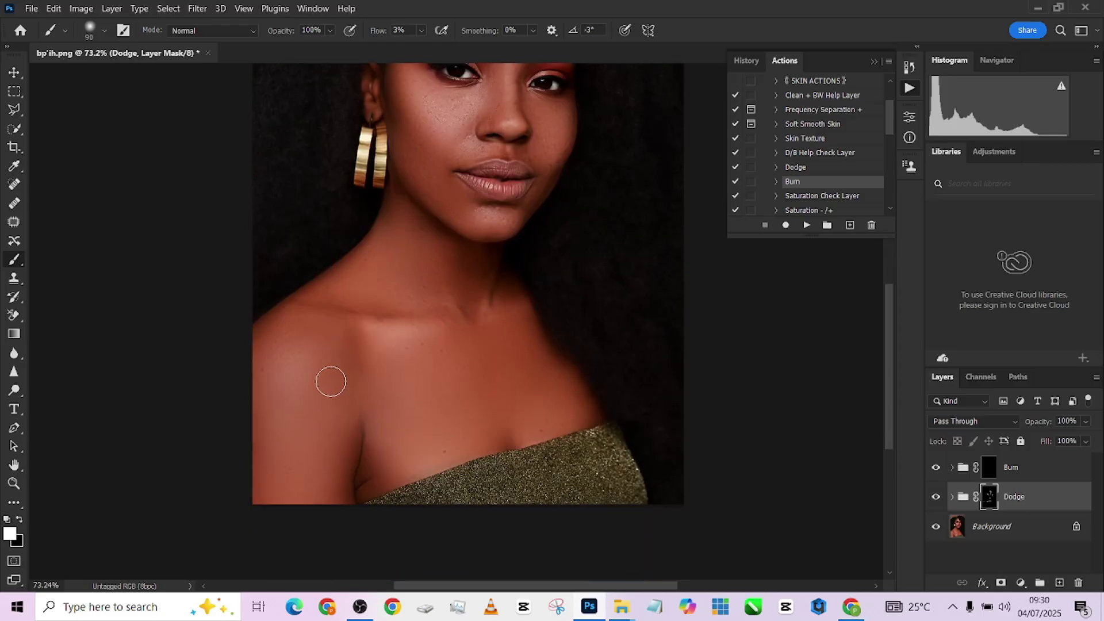
key(bracketright)
key(bracketright)
key(bracketright)
key(bracketright)
key(bracketright)
key(bracketright)
key(bracketright)
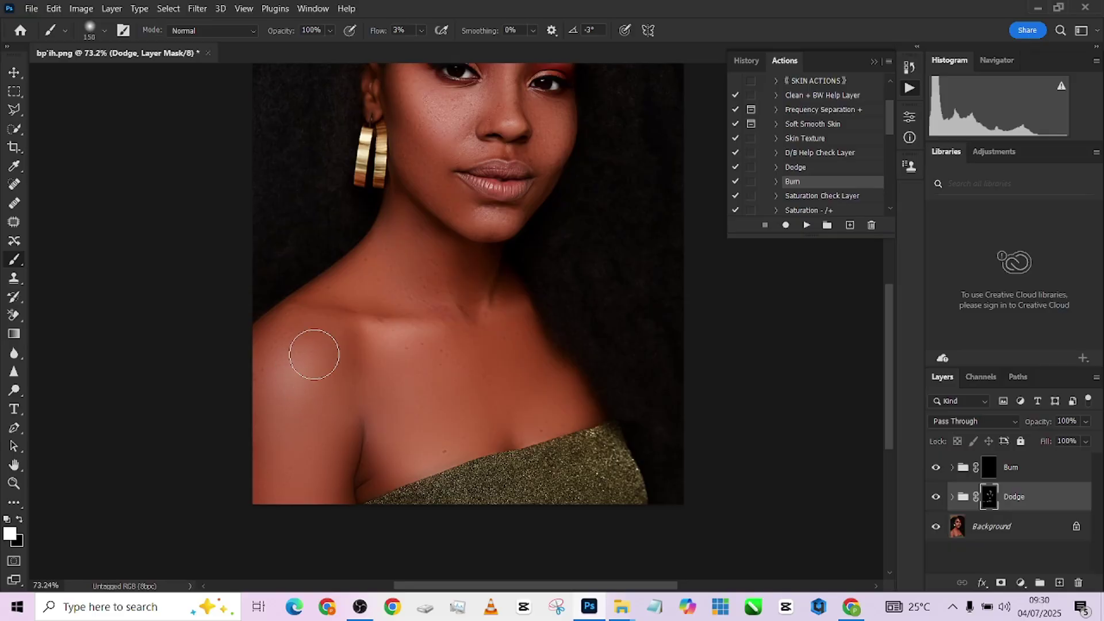
mouse_move(301, 351)
mouse_down()
mouse_move(289, 377)
mouse_move(291, 418)
mouse_move(307, 344)
mouse_up()
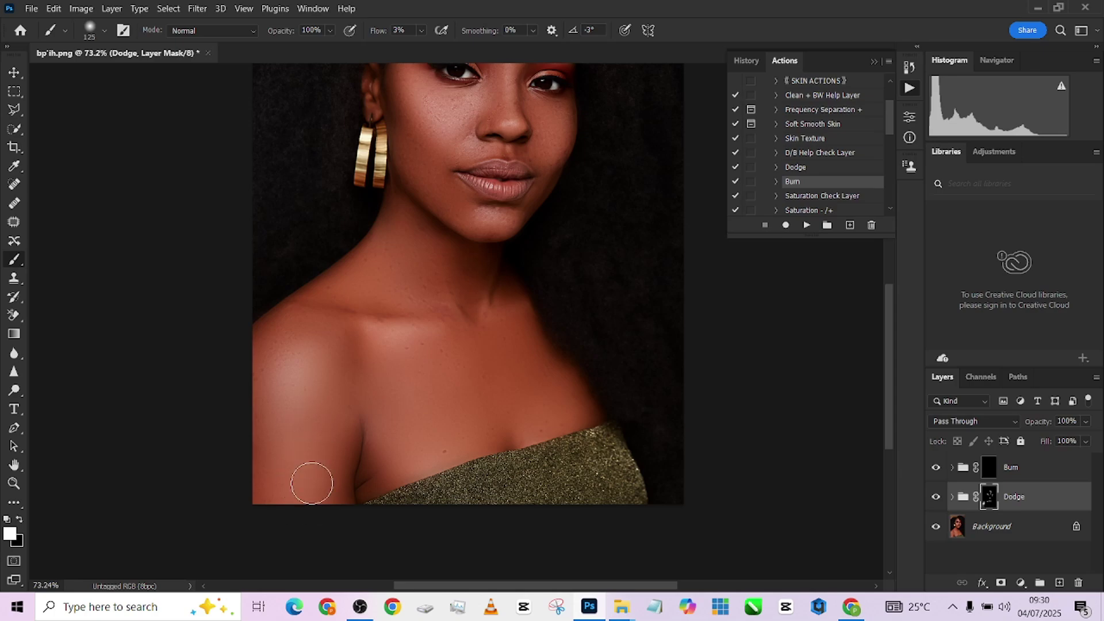
Dodge the upper arm and the chest above the dress, using a brush of up to 175 px
key(bracketleft)
key(bracketright)
key(bracketright)
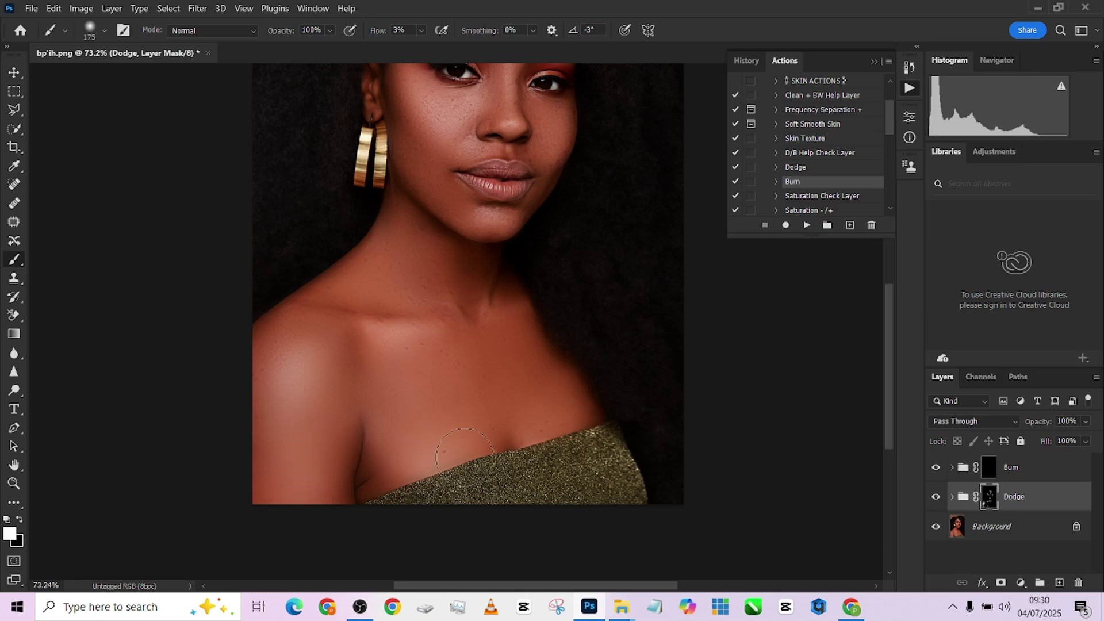
key(bracketleft)
Touch up the facial highlights on the Dodge mask with a brush of about 90 px
scroll(537, 359, up, 3)
scroll(537, 359, up, 2)
key(bracketleft)
key(bracketleft)
key(bracketleft)
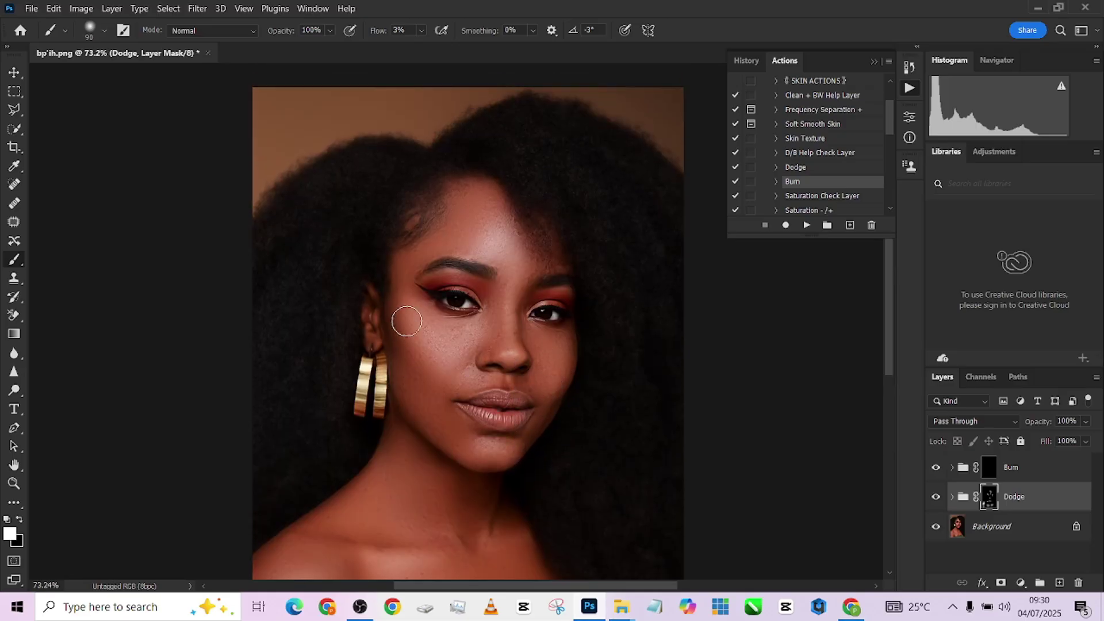
key(bracketleft)
Switch to the Burn mask and darken the outer contours of the face with an 80 to 100 px brush at 3% flow
key(alt+bracketright)
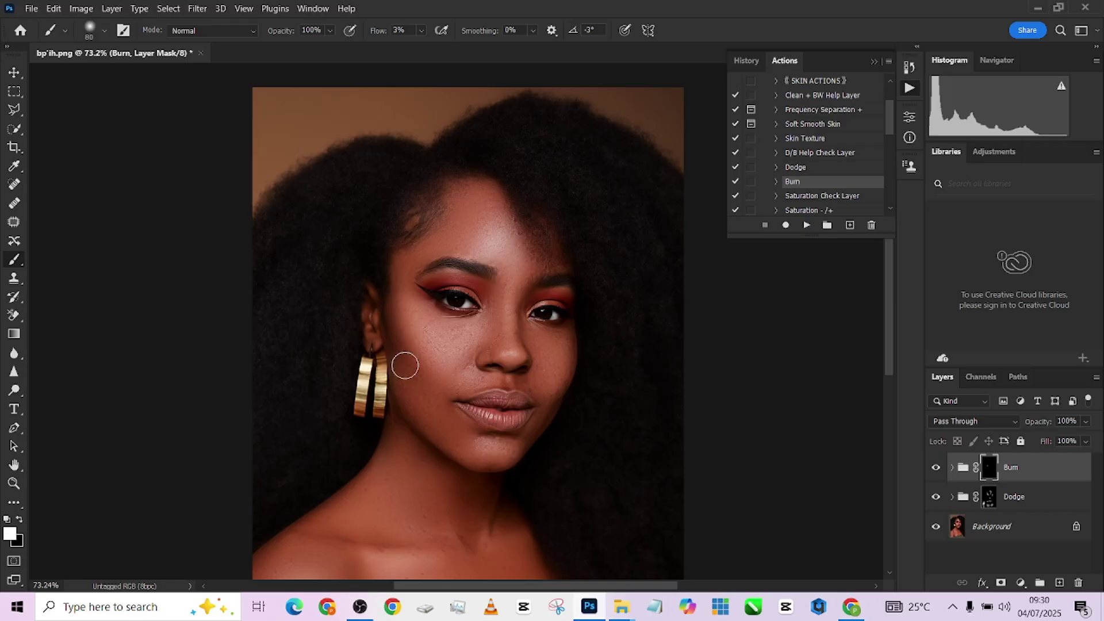
key(bracketright)
key(bracketright)
key(bracketleft)
key(bracketleft)
key(bracketright)
key(bracketright)
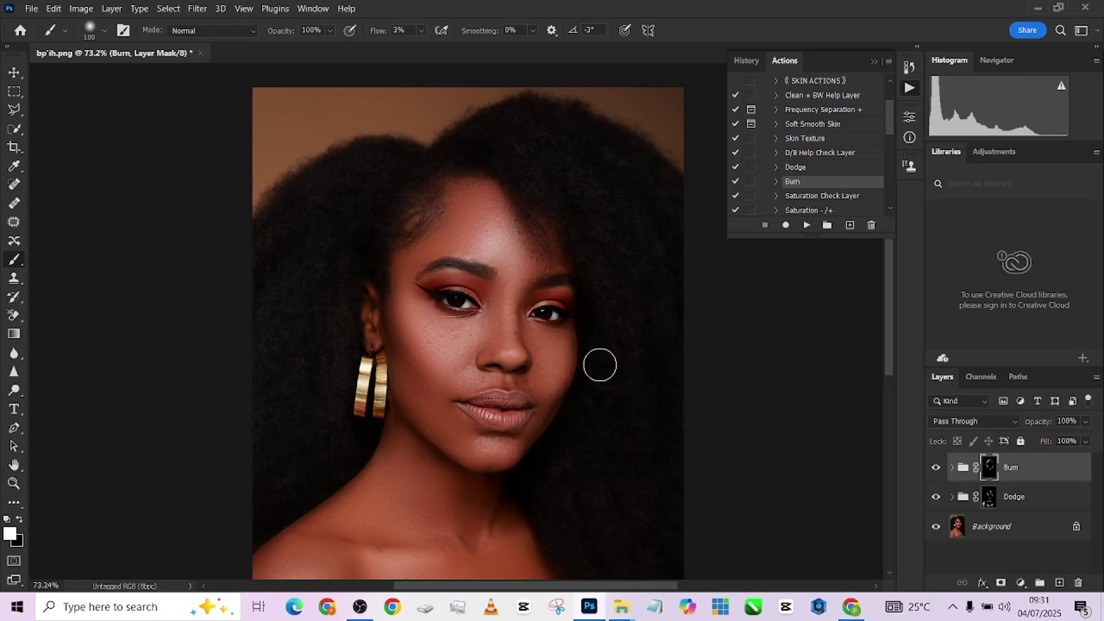
Burn the finer facial shadows around the nose and mouth on the Burn mask, reducing the brush to about 60 px
key(bracketleft)
key(bracketleft)
key(bracketleft)
key(bracketleft)
key(bracketleft)
key(bracketleft)
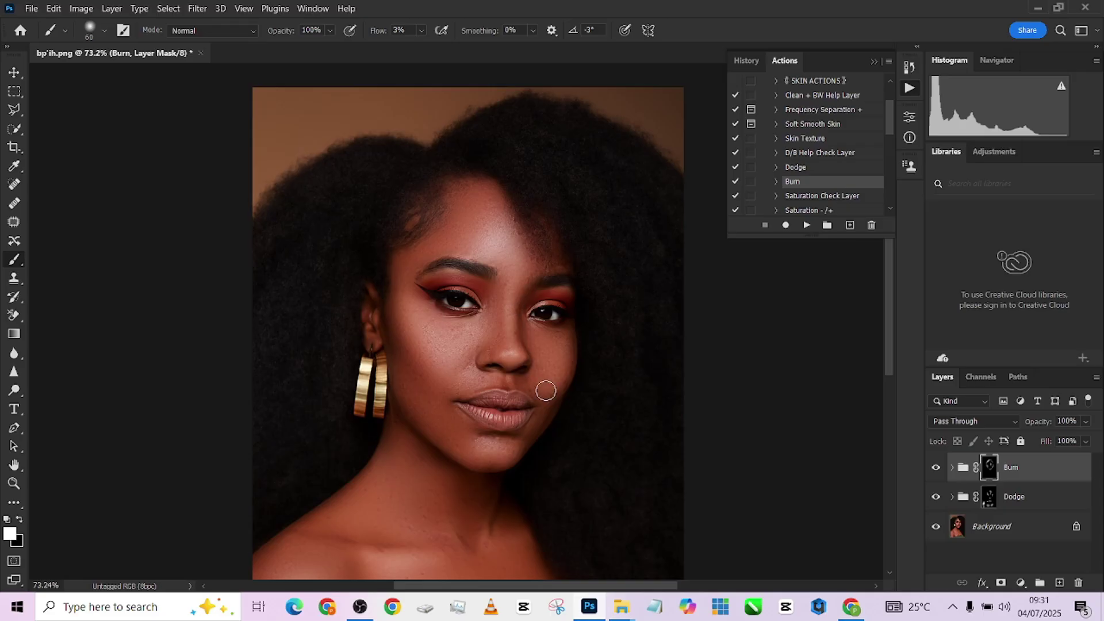
Deepen the broader shadows along the neck and shoulder on the Burn mask with a larger brush
key(bracketright)
key(bracketright)
key(bracketright)
key(bracketright)
drag(534, 380, 518, 295)
drag(407, 419, 403, 408)
drag(400, 405, 418, 407)
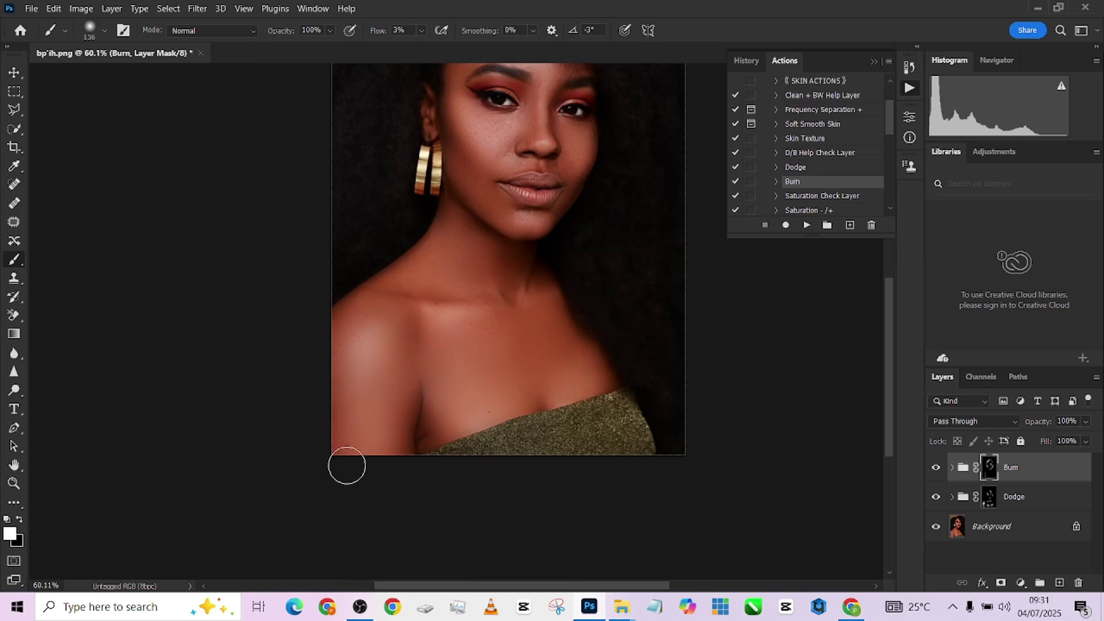
Burn the remaining body shadows around the arm and chest with the brush reduced to 93 px
key(bracketleft)
key(bracketleft)
key(bracketleft)
key(bracketleft)
scroll(549, 379, down, 2)
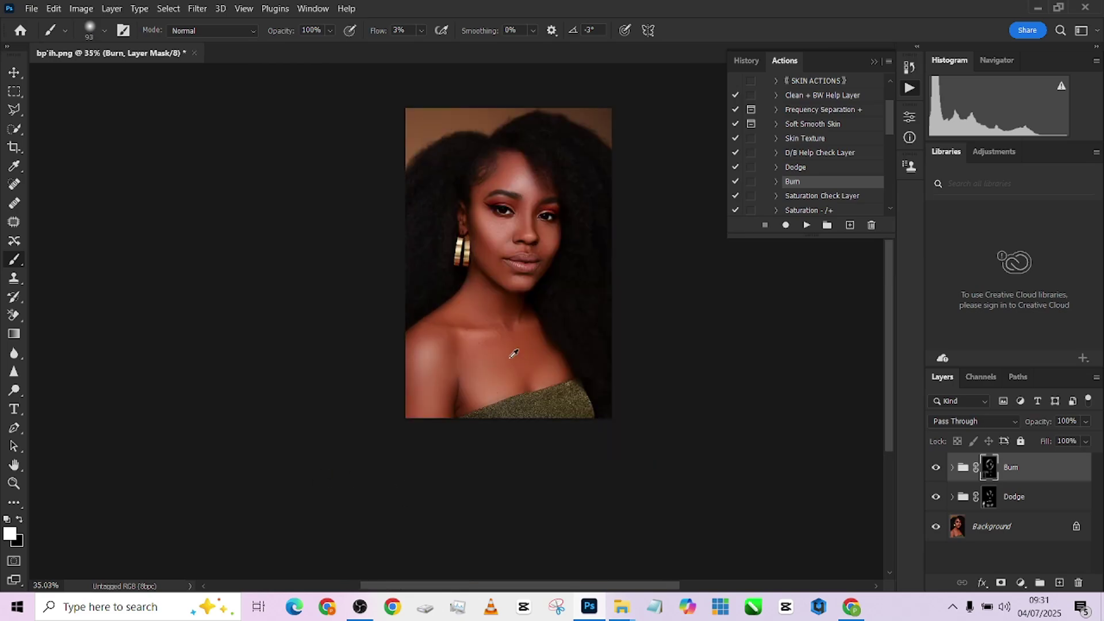
Combine the Burn and Dodge groups into a single layer group
scroll(548, 379, up, 1)
shift+click(1056, 505)
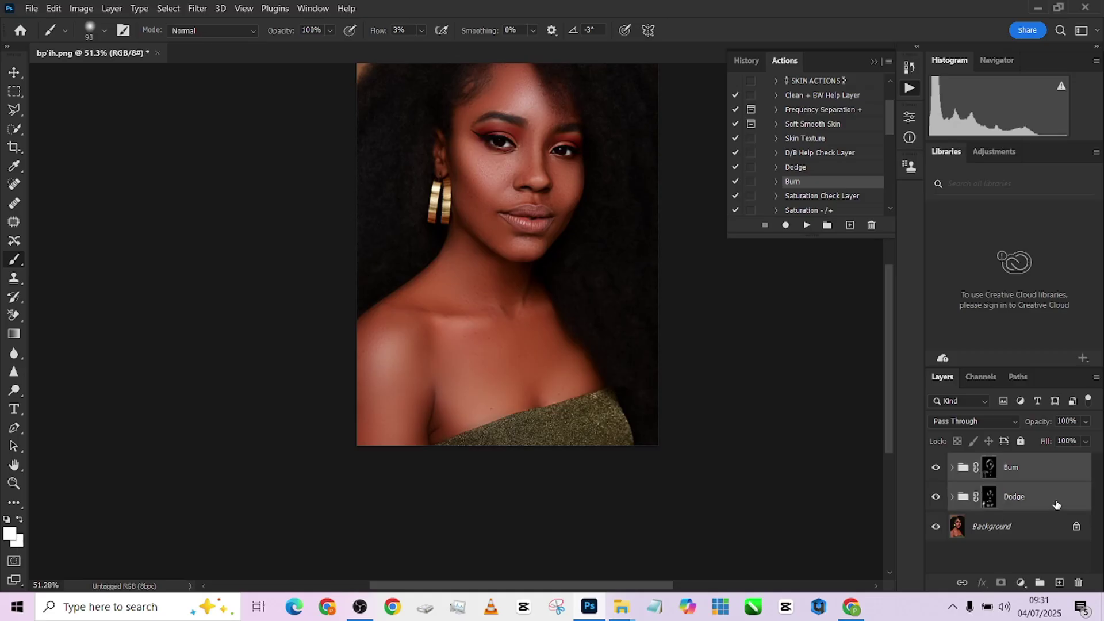
key(ctrl+g)
Toggle the visibility of the combined dodge and burn group to compare the portrait with and without the shading
drag(617, 408, 598, 432)
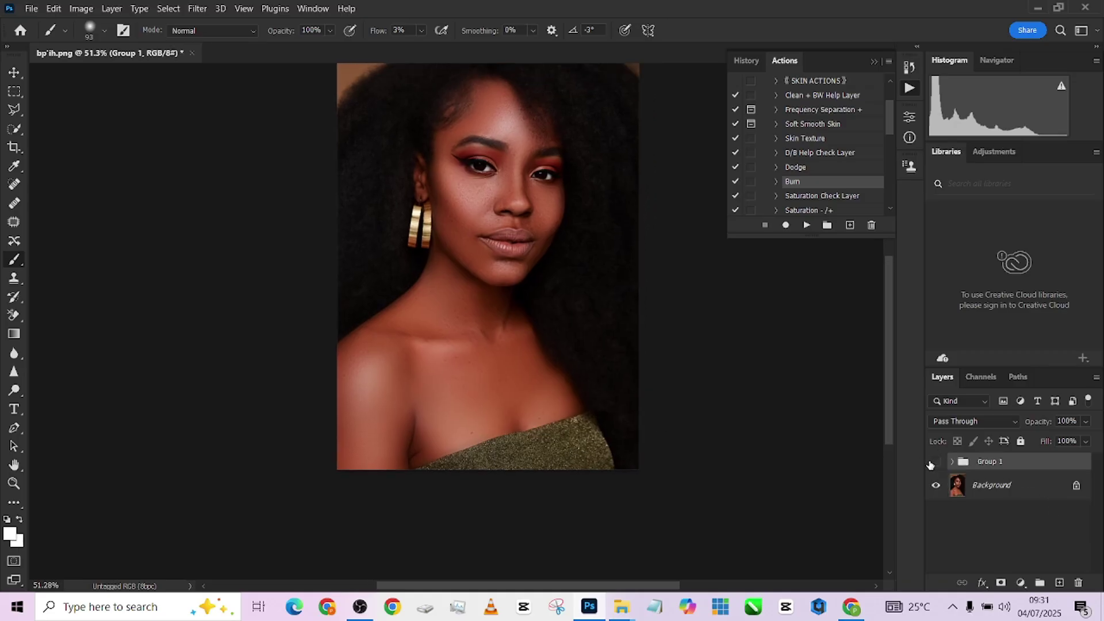
click(932, 463)
drag(624, 353, 593, 448)
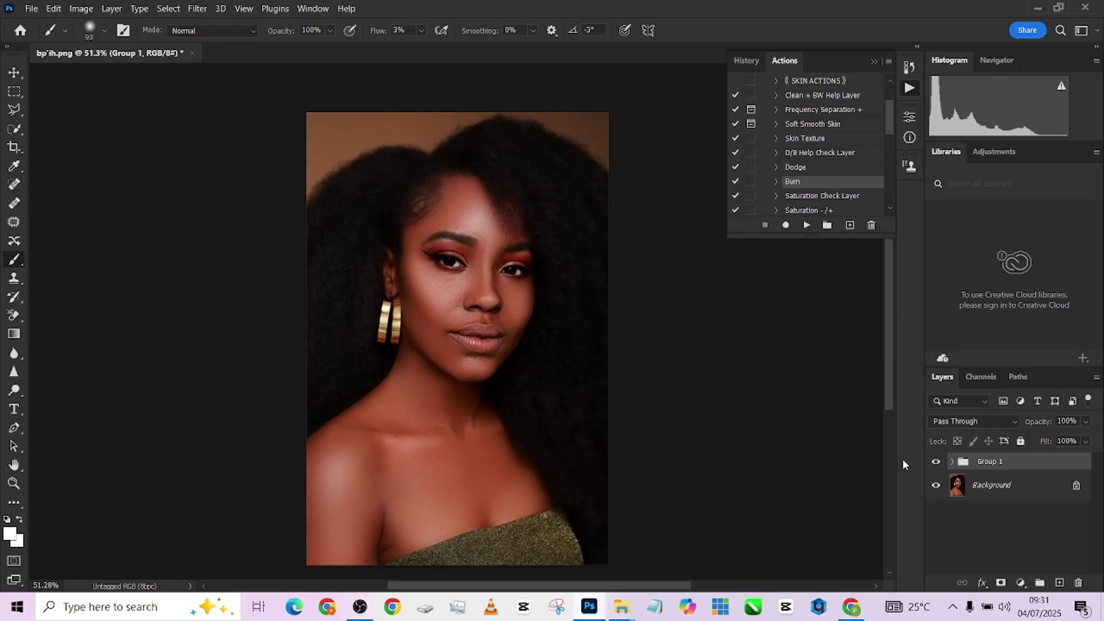
Hide and show Group 1 repeatedly to judge the sculpted highlights and shadows before and after
click(938, 462)
click(937, 461)
click(937, 462)
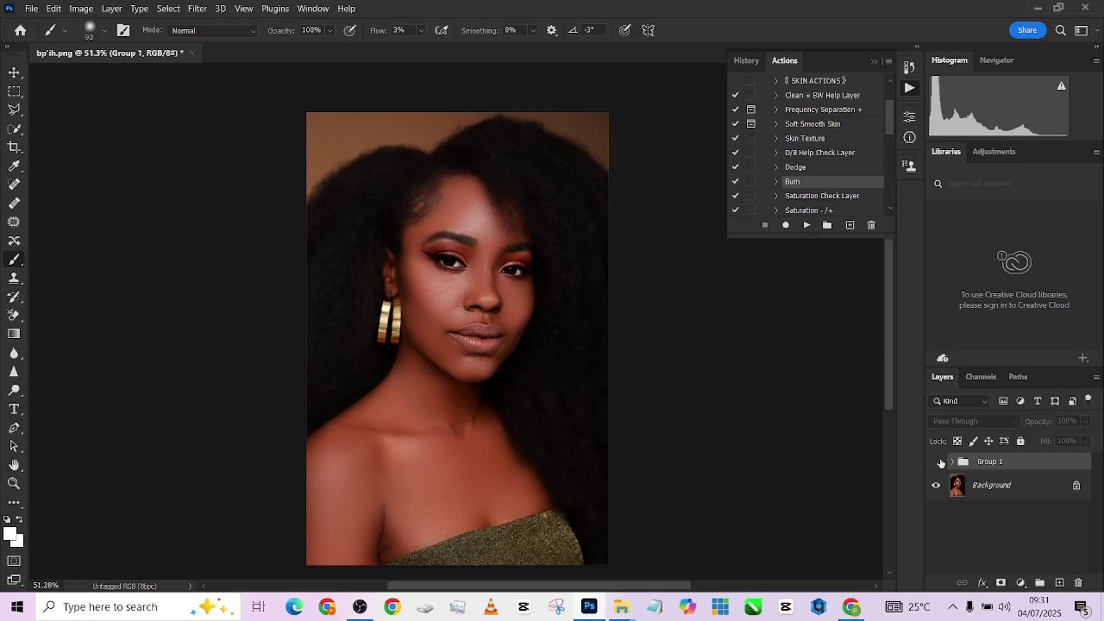
click(937, 462)
click(937, 462)
click(938, 462)
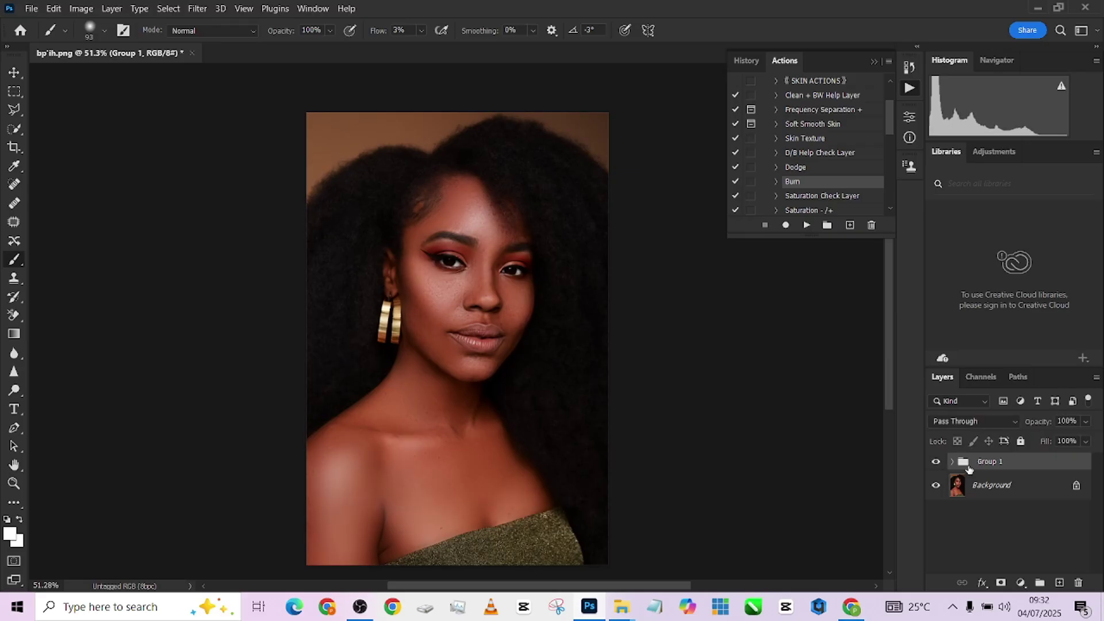
Slightly reduce the opacity of the combined dodge and burn group and flatten the image
click(1086, 423)
drag(1093, 438, 1085, 443)
right_click(1014, 495)
click(978, 450)
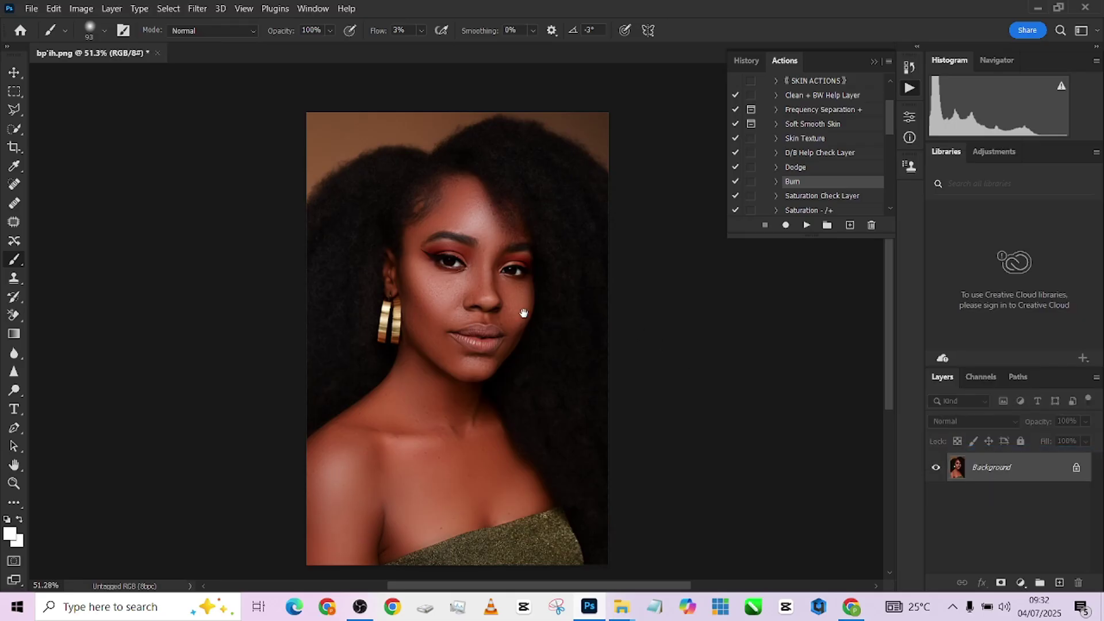
Add a Color Lookup adjustment layer above the Background and load the light5.cube 3D LUT into it
scroll(524, 313, up, 2)
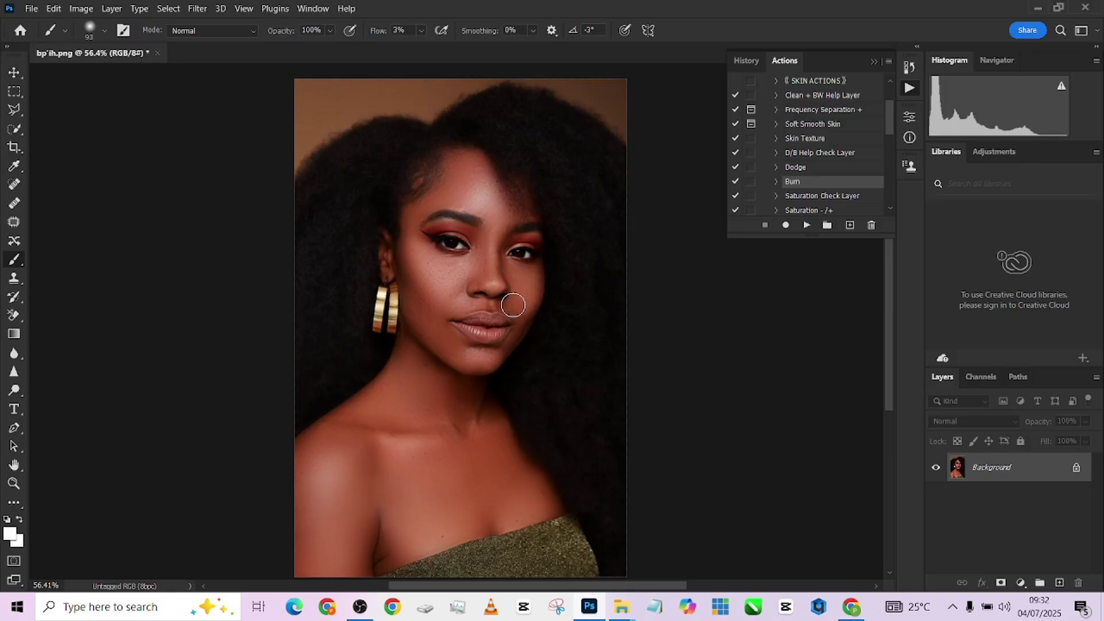
click(1021, 582)
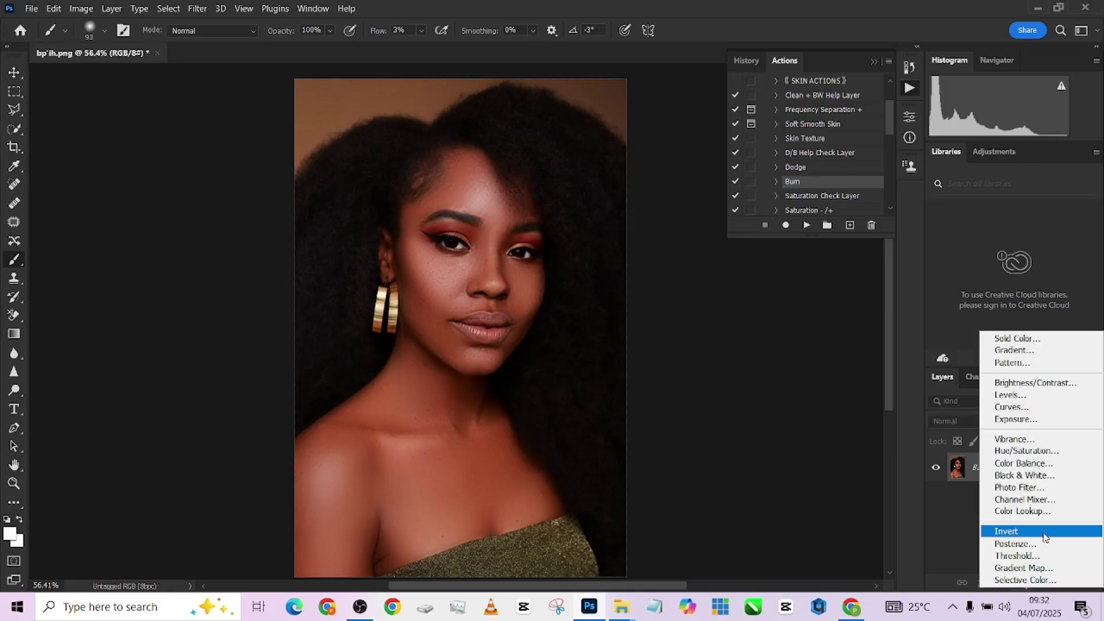
click(1037, 512)
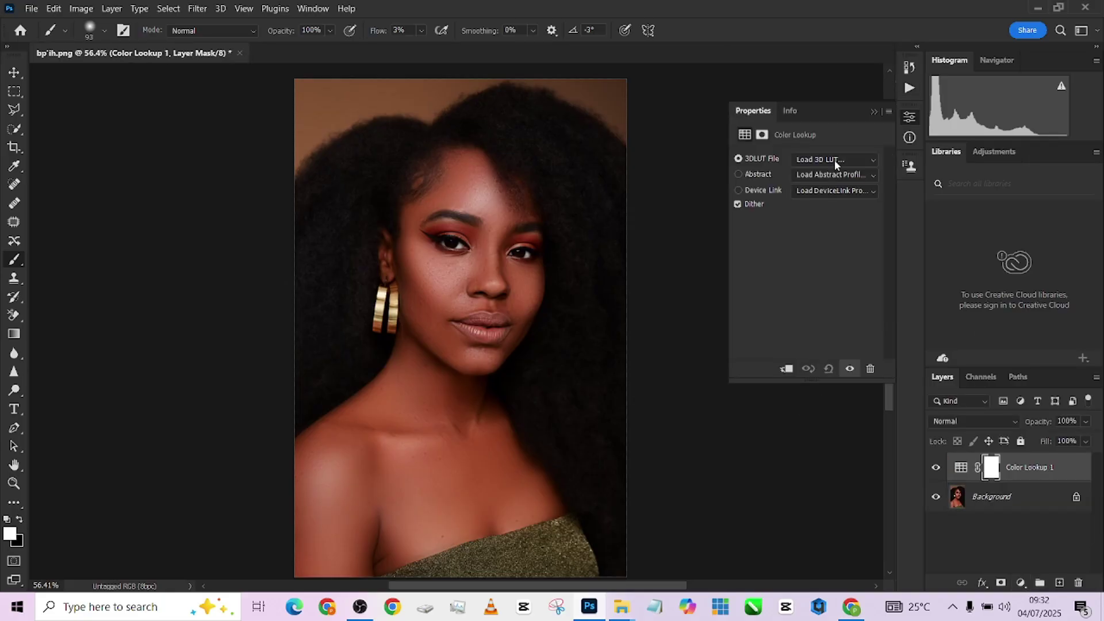
click(835, 161)
click(834, 172)
double_click(1003, 289)
Limit the Color Lookup mask to the skin tones using Color Range with sampled colors at fuzziness 3
scroll(545, 292, down, 2)
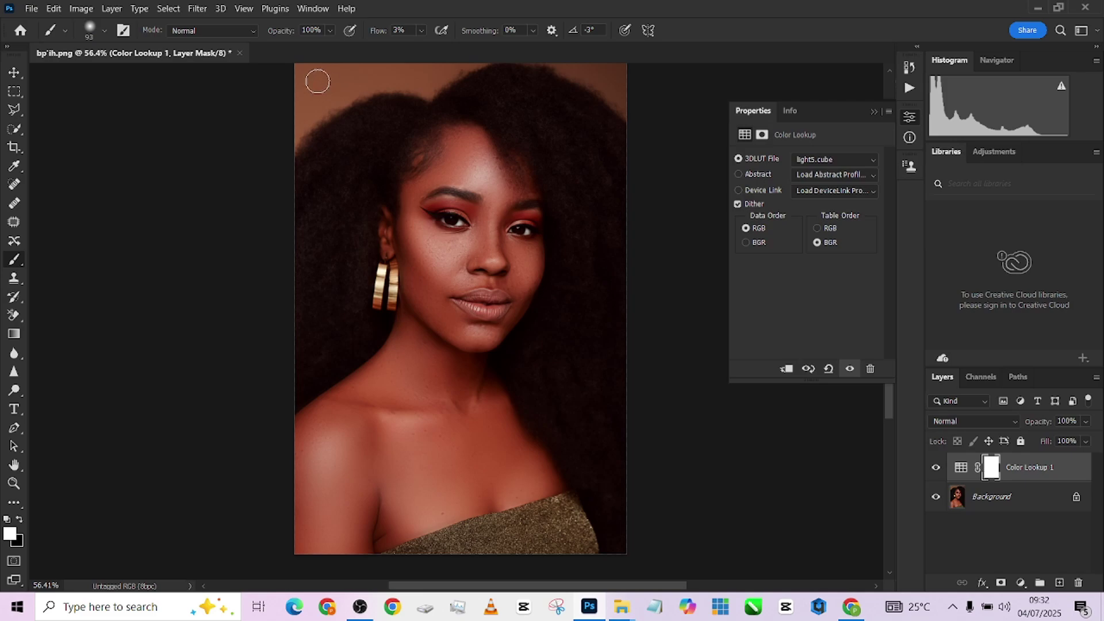
click(163, 11)
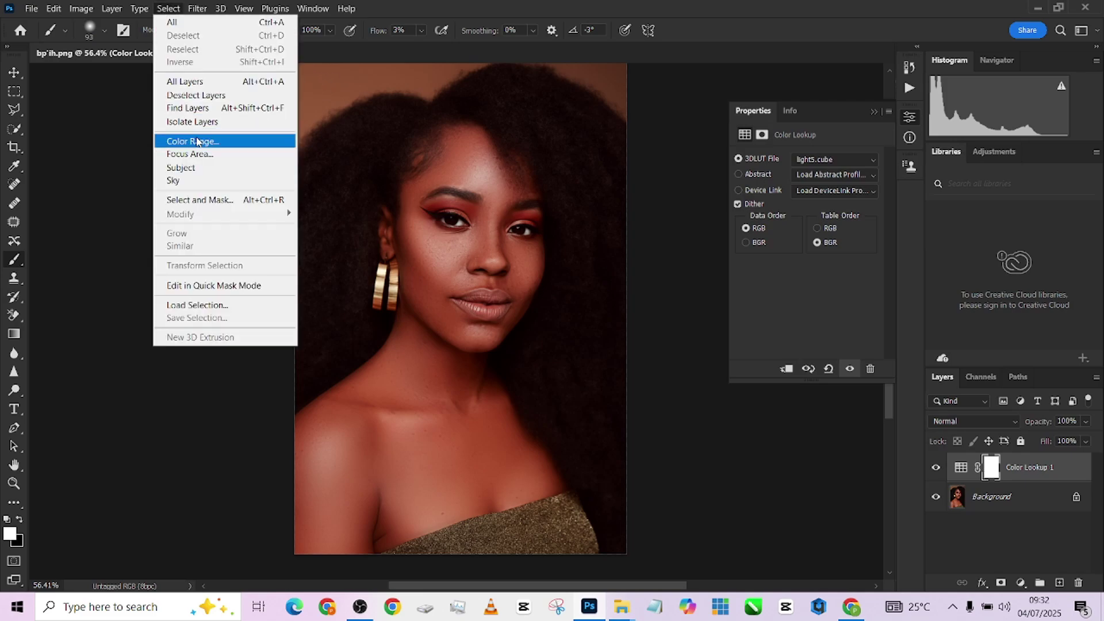
click(196, 137)
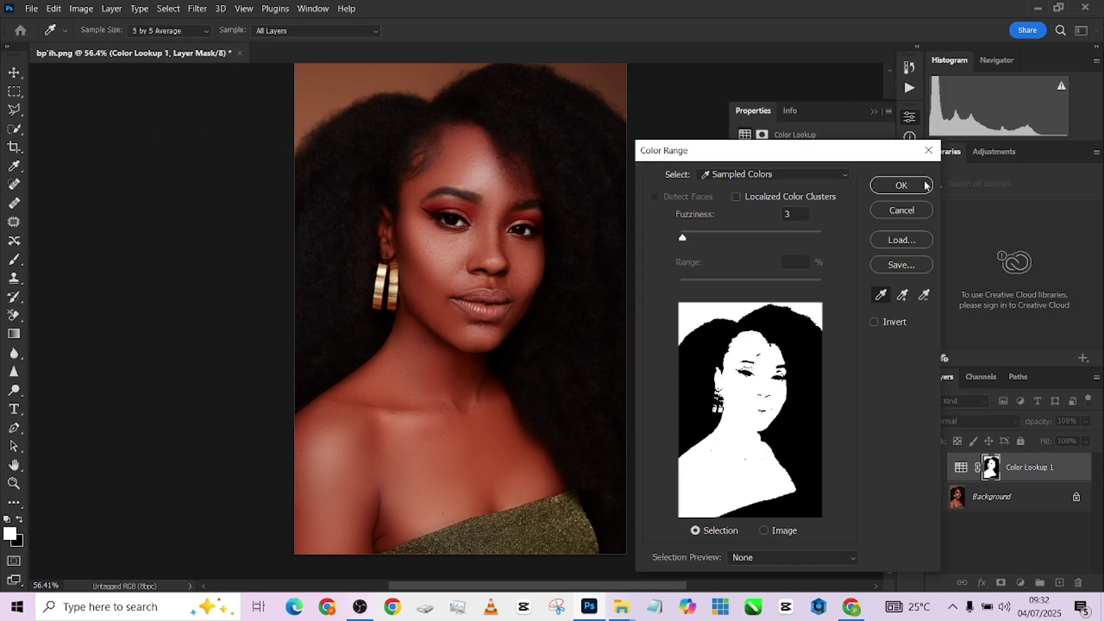
click(926, 185)
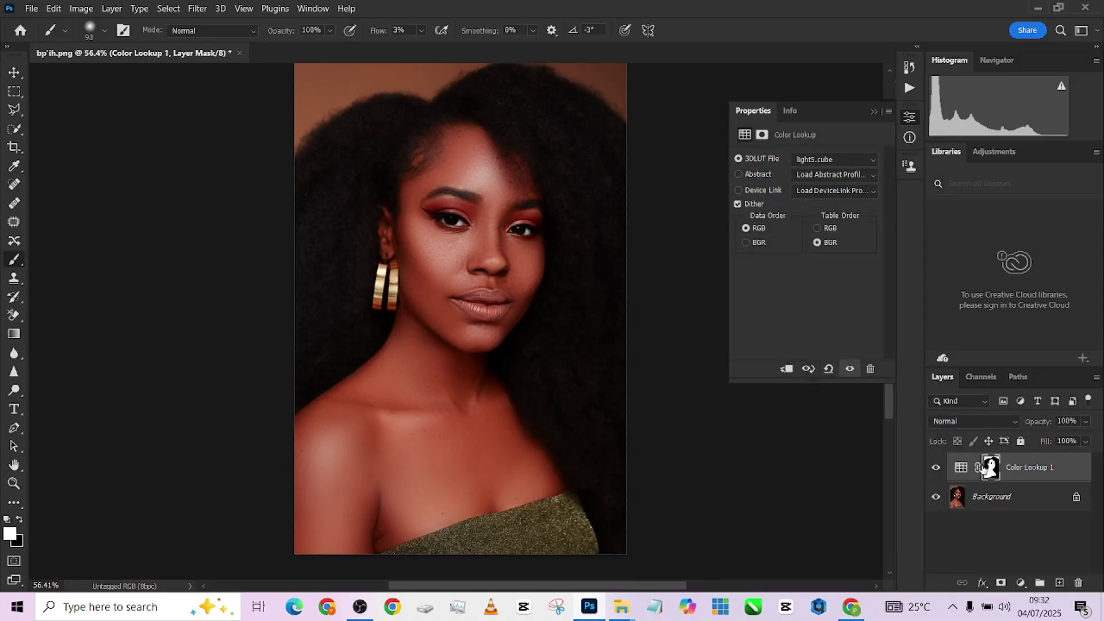
Paint the backdrop out of the Color Lookup mask with a black 419 px brush at 100% flow, and set the layer's opacity to 82%
drag(379, 31, 513, 49)
drag(493, 235, 497, 286)
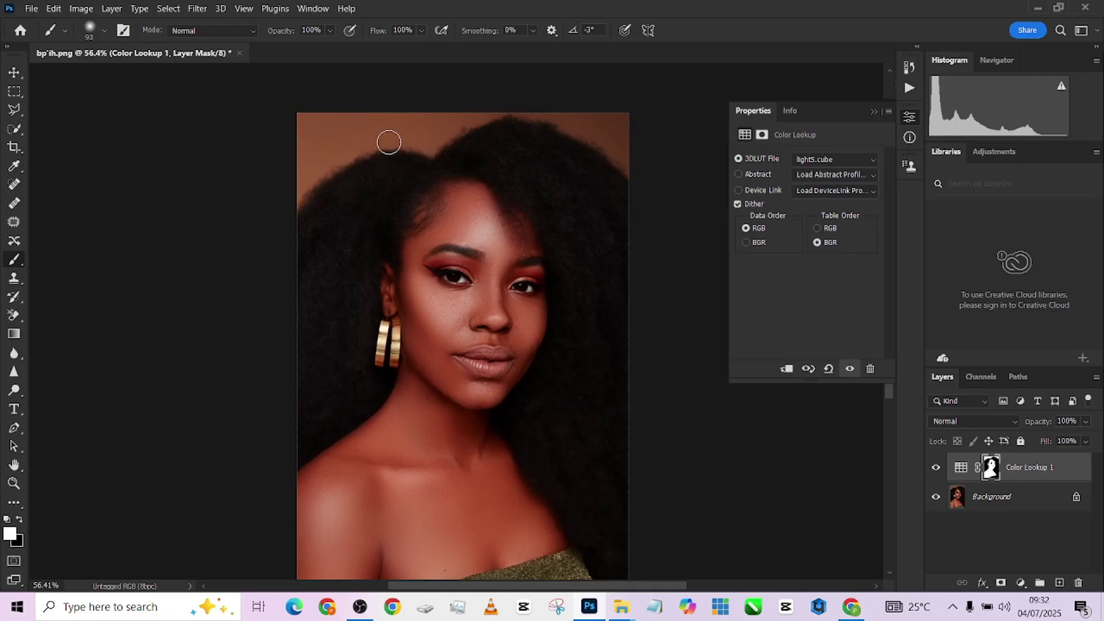
key(x)
alt+right_click(318, 137)
mouse_move(319, 138)
mouse_down()
mouse_move(373, 101)
mouse_move(578, 106)
mouse_move(571, 95)
mouse_move(618, 164)
mouse_move(626, 347)
mouse_up()
scroll(310, 376, down, 3)
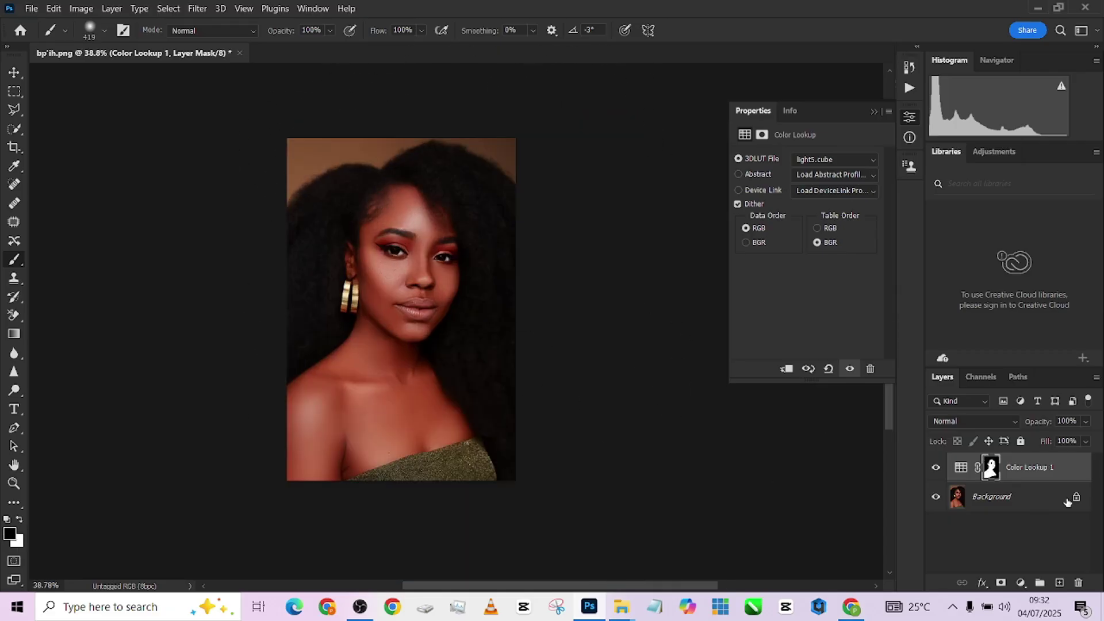
click(1086, 421)
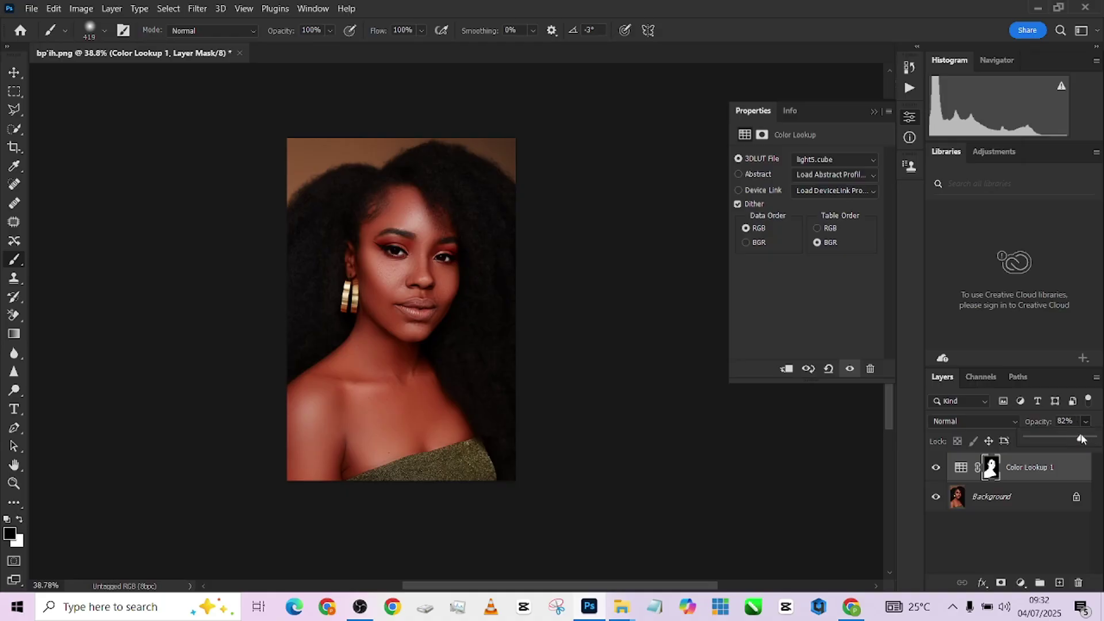
drag(1092, 439, 1081, 438)
Add a Curves adjustment with a point at input 47, output 56, and group it with the Color Lookup layer
click(1020, 583)
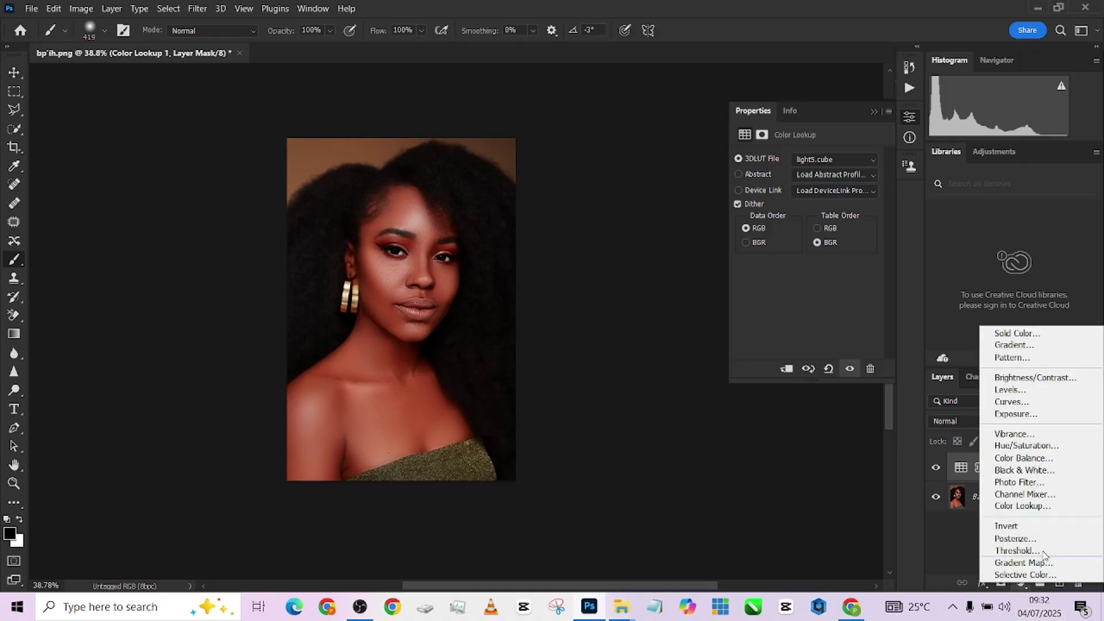
click(1012, 404)
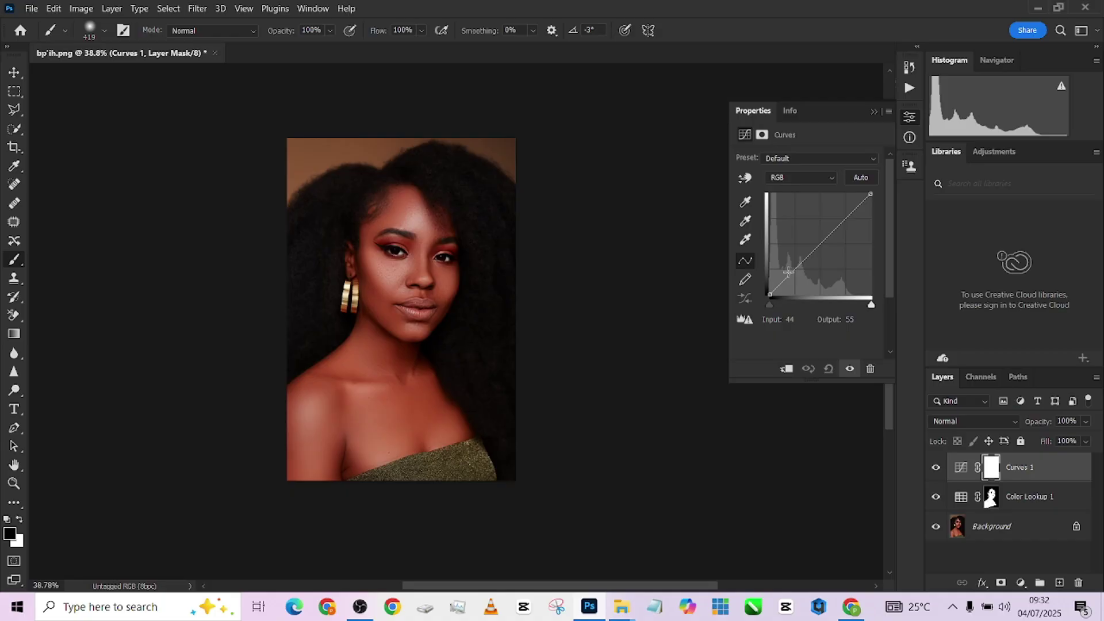
click(789, 272)
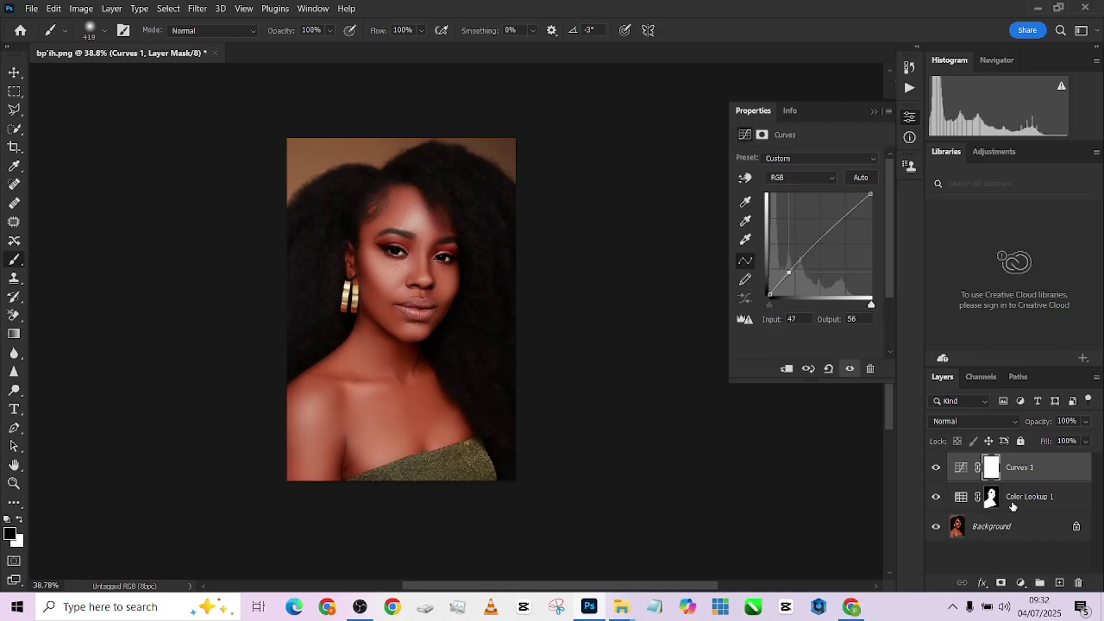
shift+click(1013, 506)
key(ctrl+g)
Check the color grading group's effect by toggling its visibility, and flatten the image
click(938, 463)
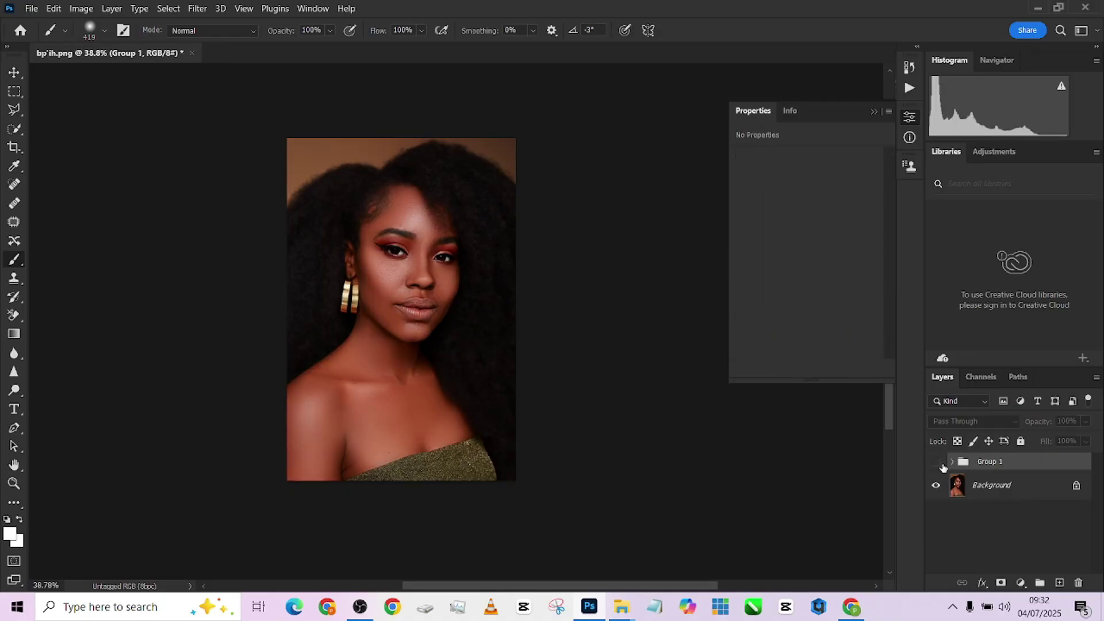
click(942, 464)
click(942, 464)
click(942, 464)
scroll(406, 332, up, 1)
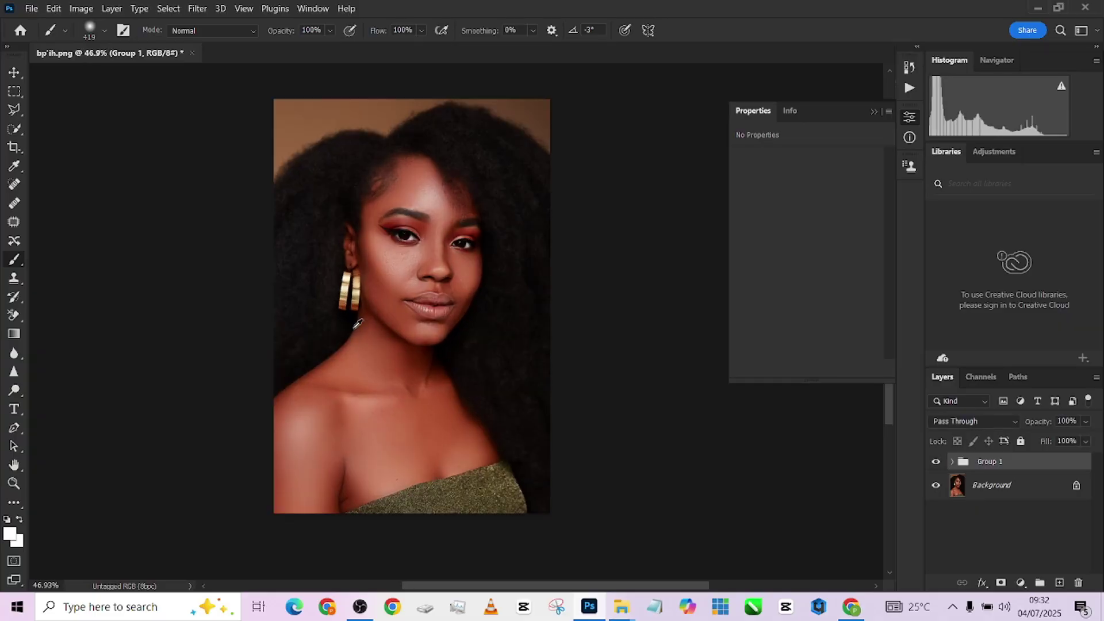
drag(407, 331, 404, 379)
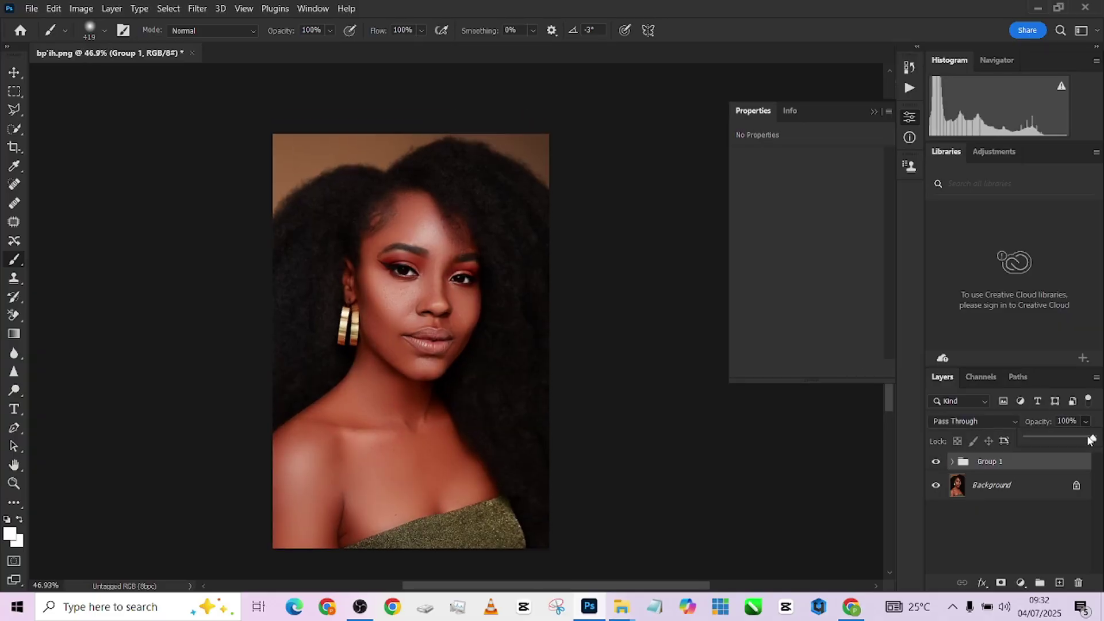
right_click(1036, 487)
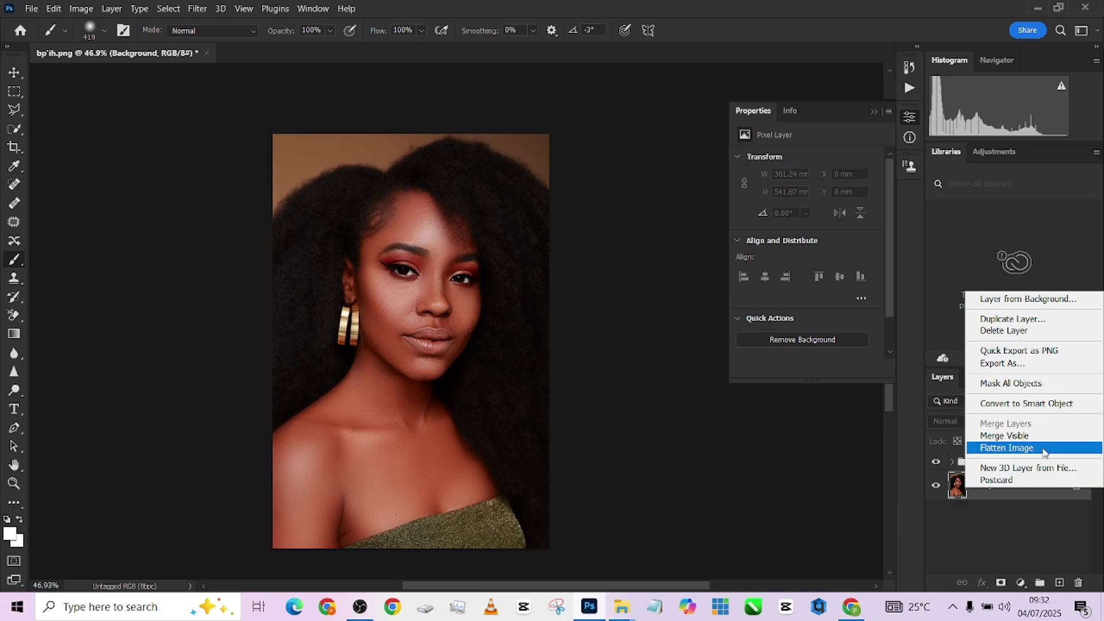
click(1007, 448)
Run the Done4U Retouch action from the Done4U Retouch set, accepting a Gaussian Blur radius of 4 pixels
click(909, 88)
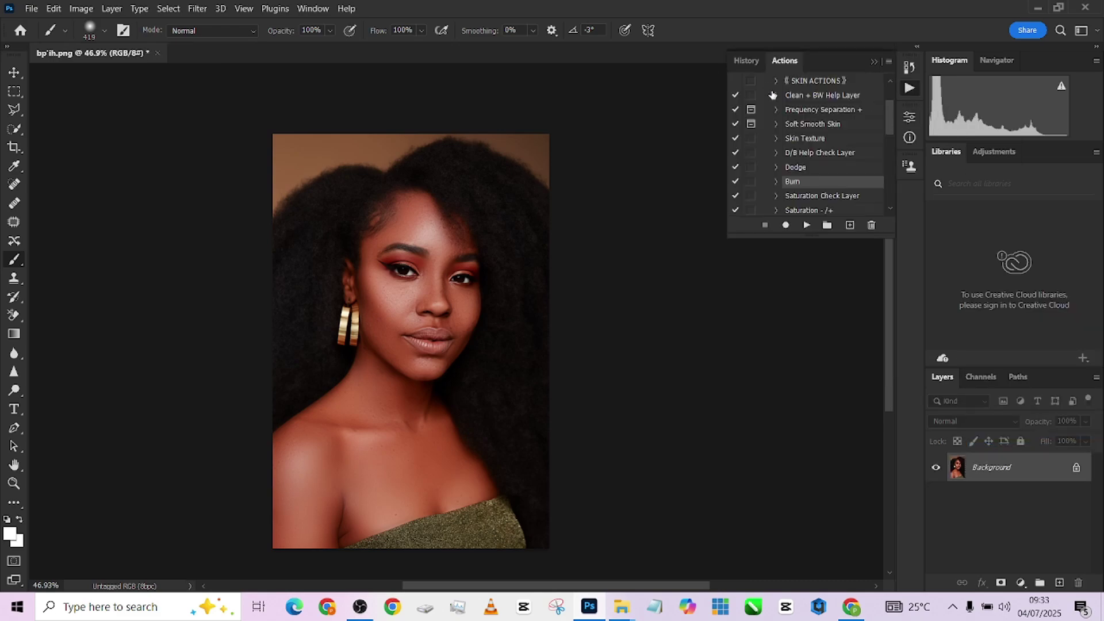
scroll(773, 103, up, 2)
click(765, 110)
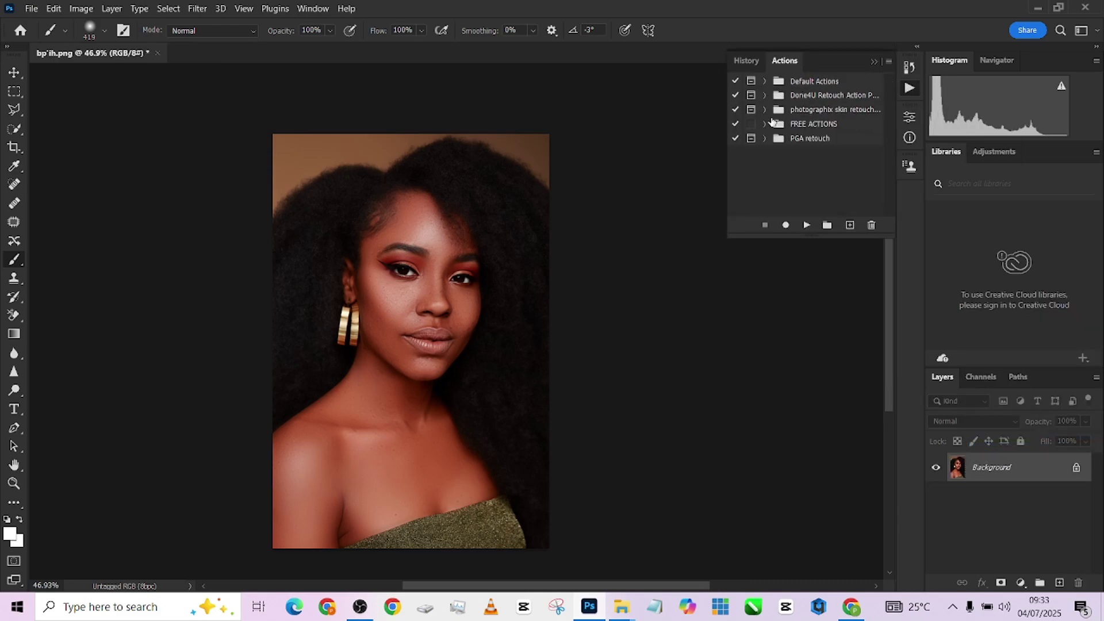
click(765, 96)
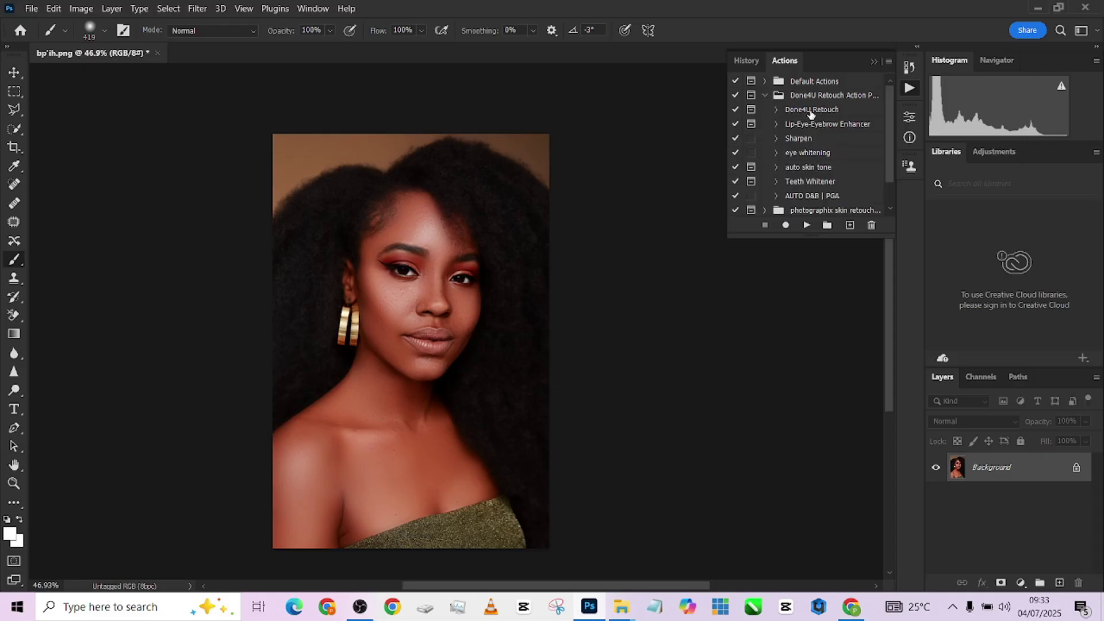
click(811, 110)
click(806, 225)
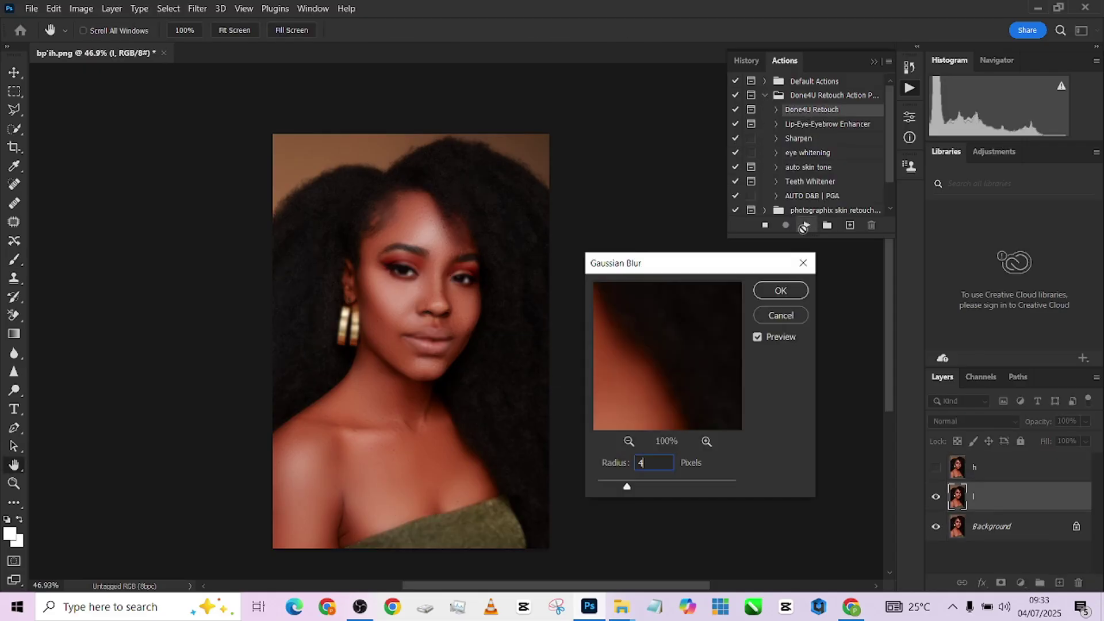
click(796, 293)
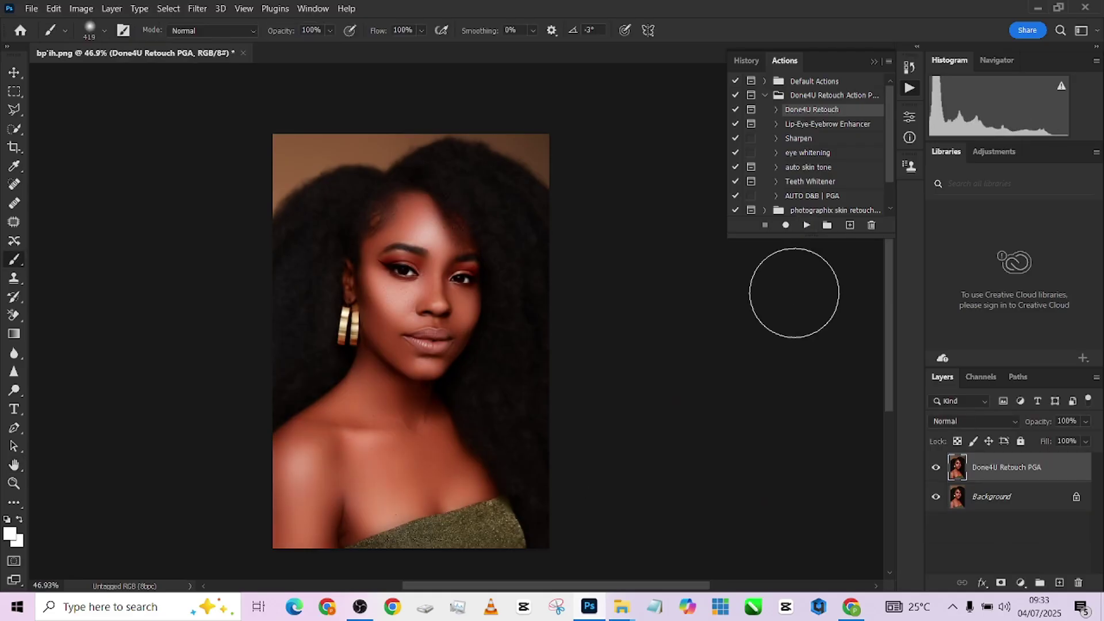
Inspect the retouch action's effect on the portrait and set the Done4U Retouch PGA layer's opacity to 47%
scroll(562, 344, up, 3)
scroll(551, 229, down, 3)
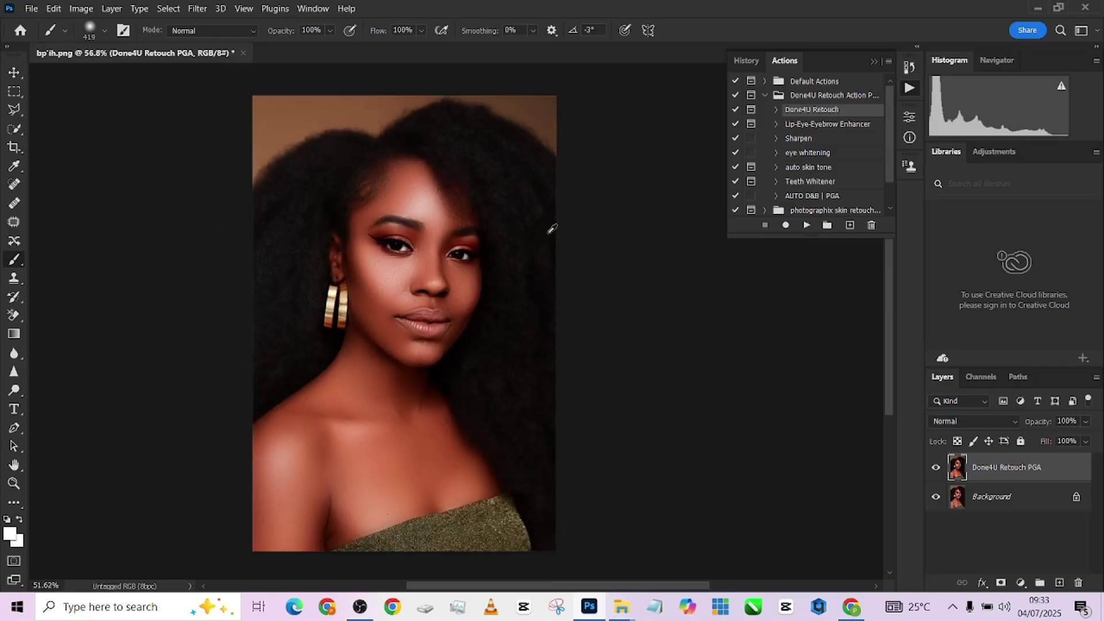
click(935, 468)
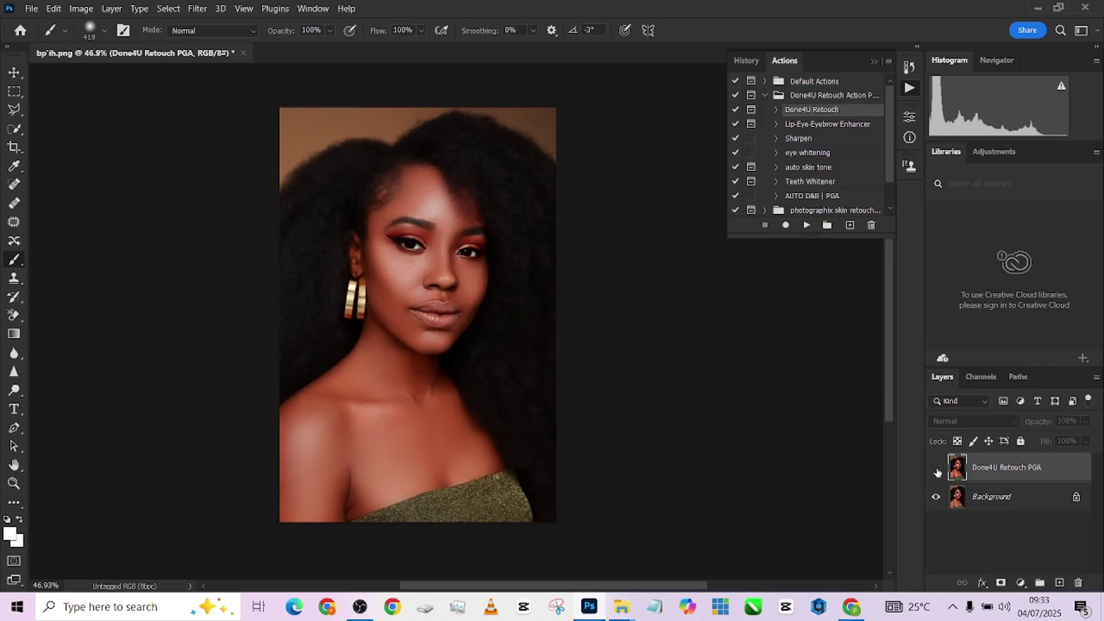
drag(1085, 421, 1058, 441)
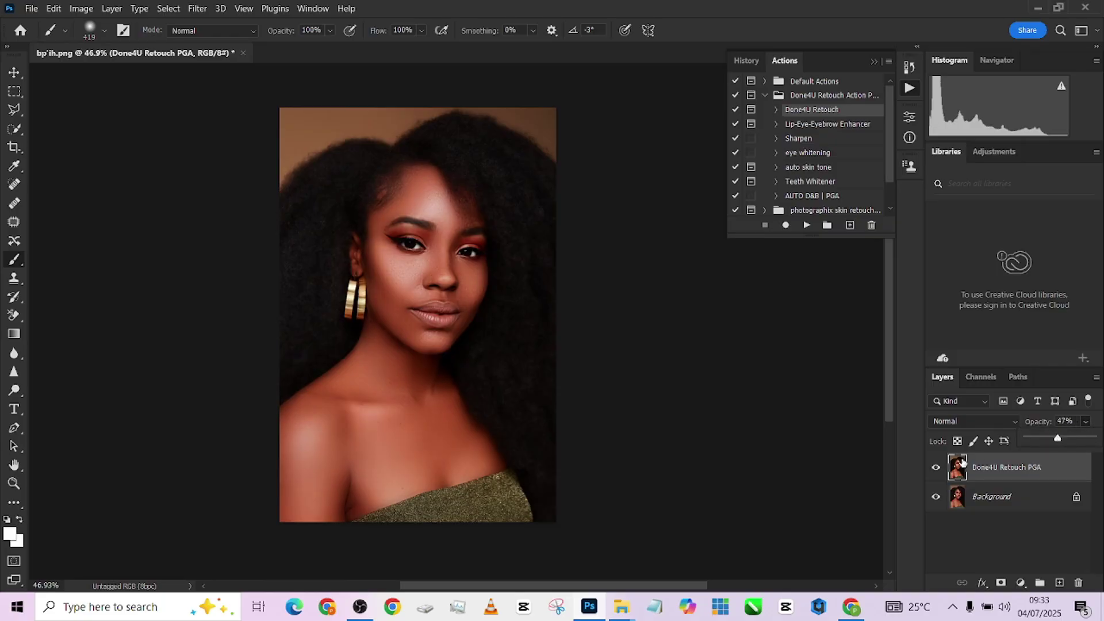
Compare the portrait with and without the Done4U Retouch PGA layer, and flatten the image
click(938, 468)
click(937, 468)
click(937, 468)
click(937, 468)
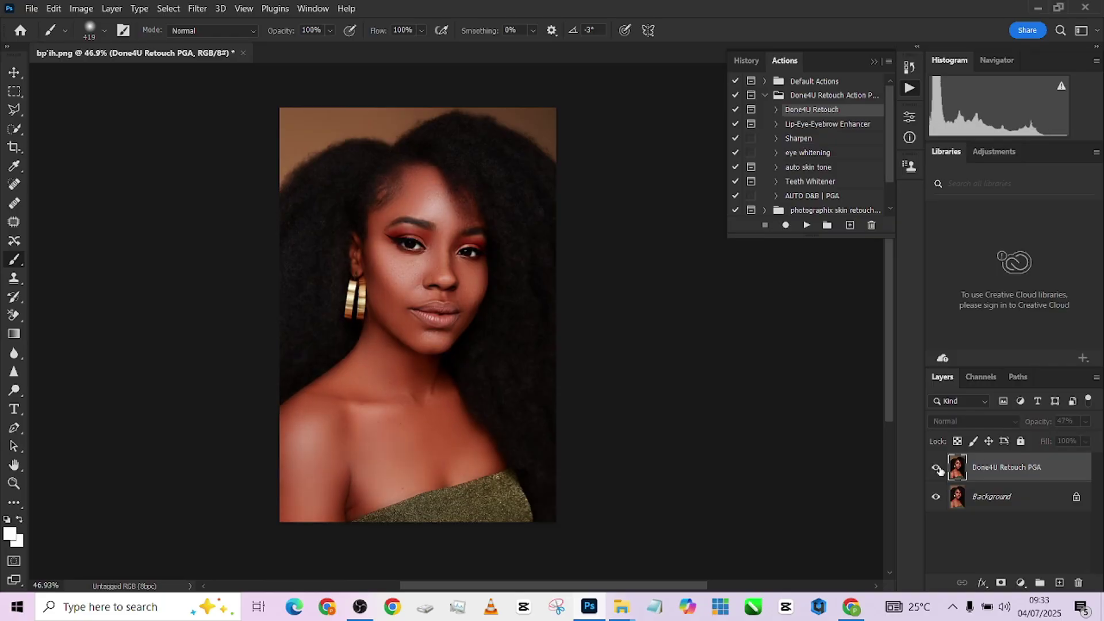
click(937, 468)
right_click(1011, 498)
click(995, 459)
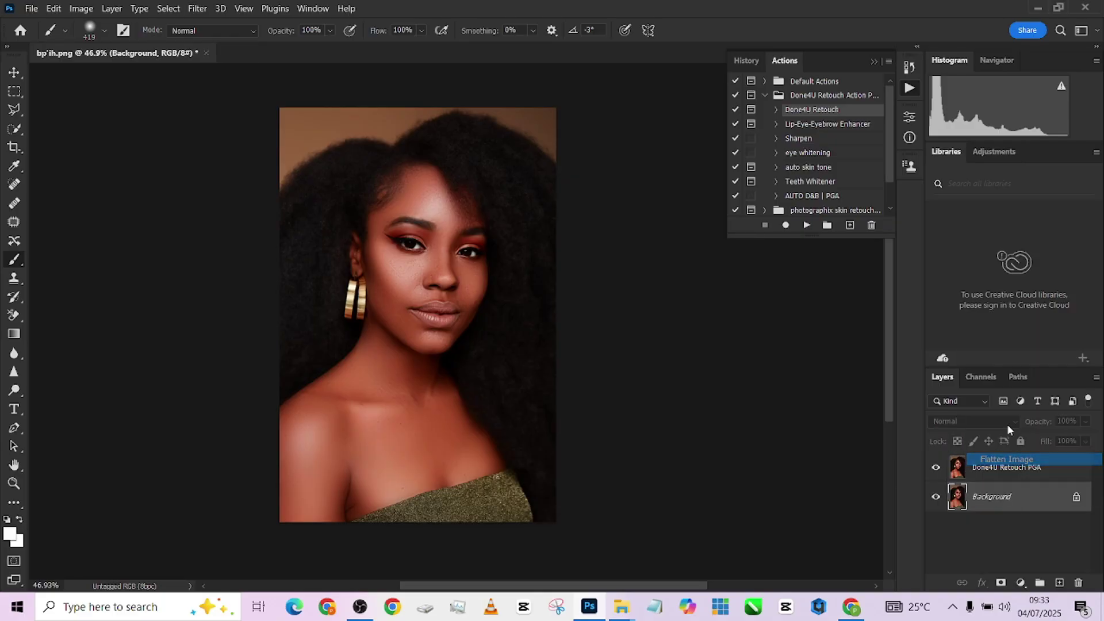
Switch between the original bp'ih.png state and Snapshot 1 in the history to compare the portrait before and after retouching
click(908, 69)
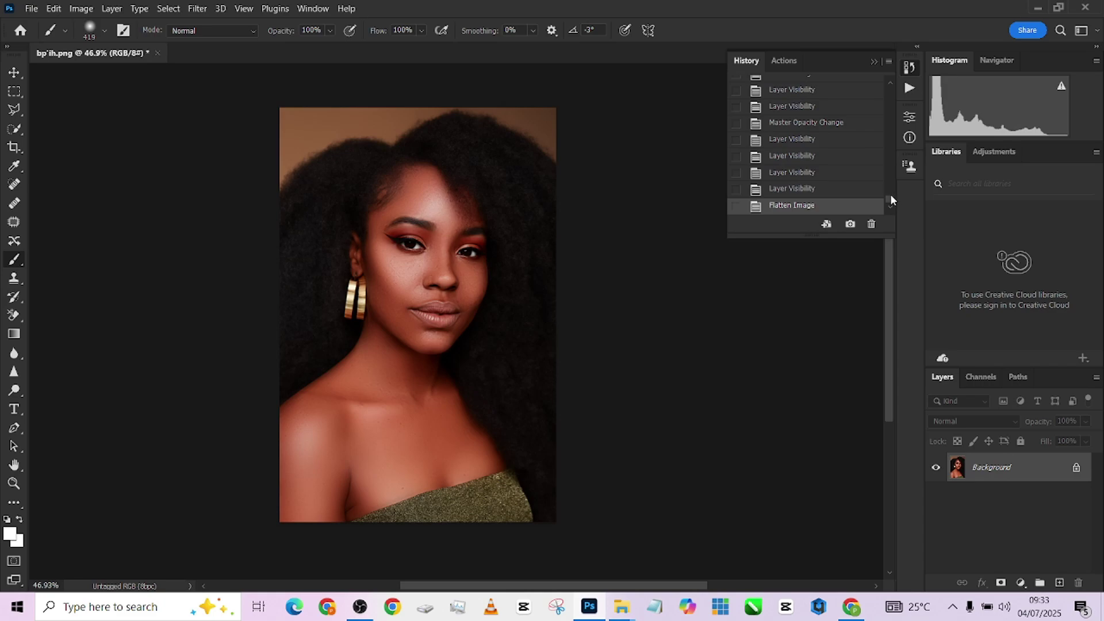
drag(890, 196, 897, 80)
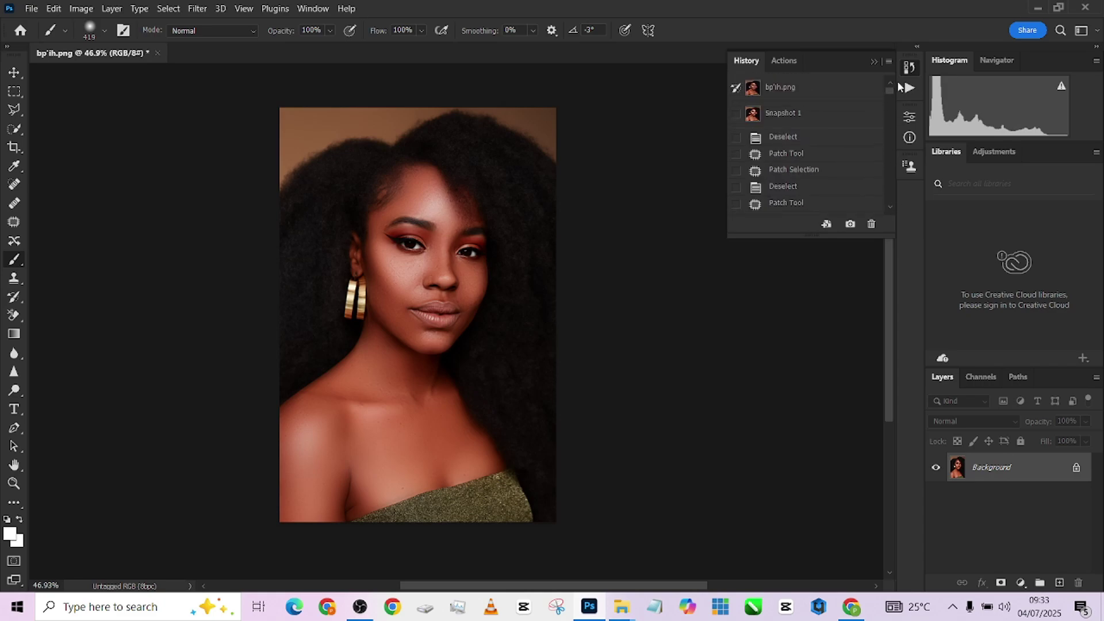
click(819, 88)
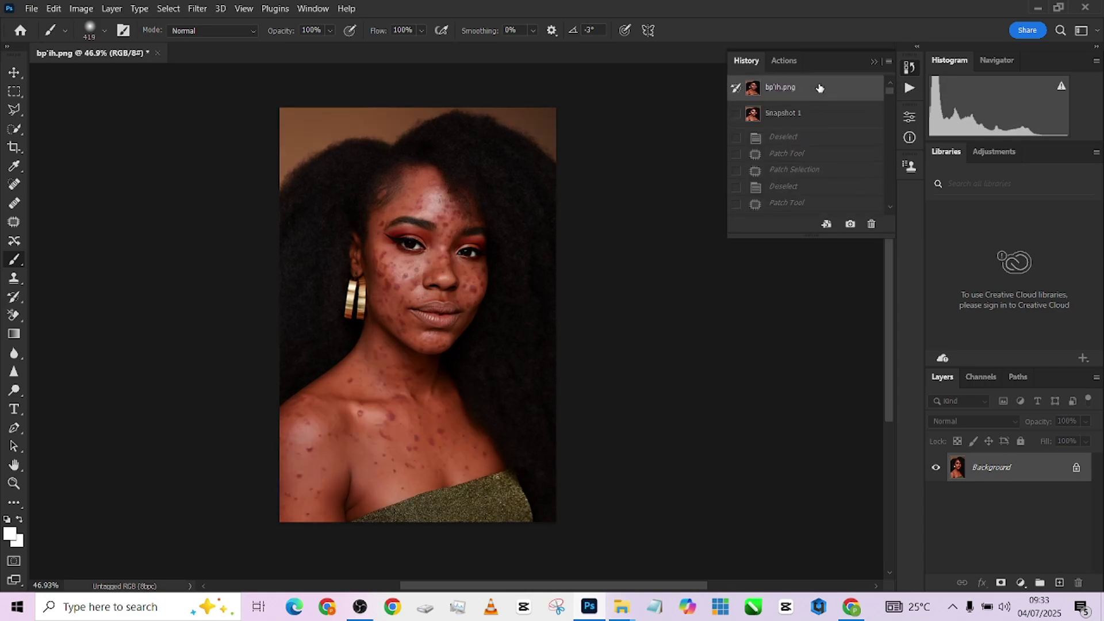
click(814, 114)
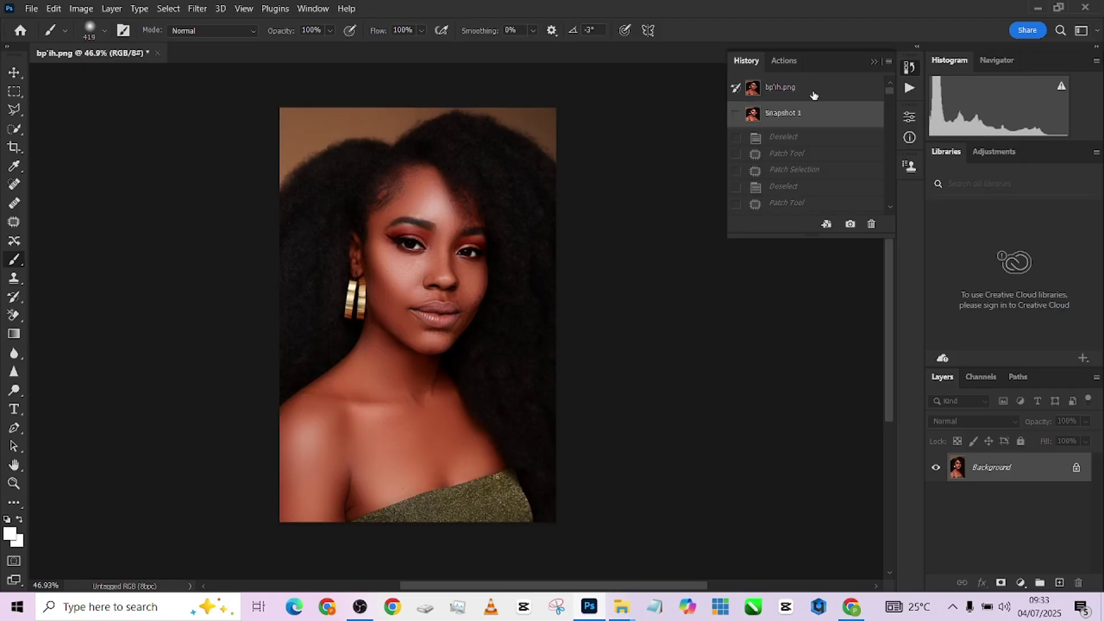
click(814, 94)
click(813, 123)
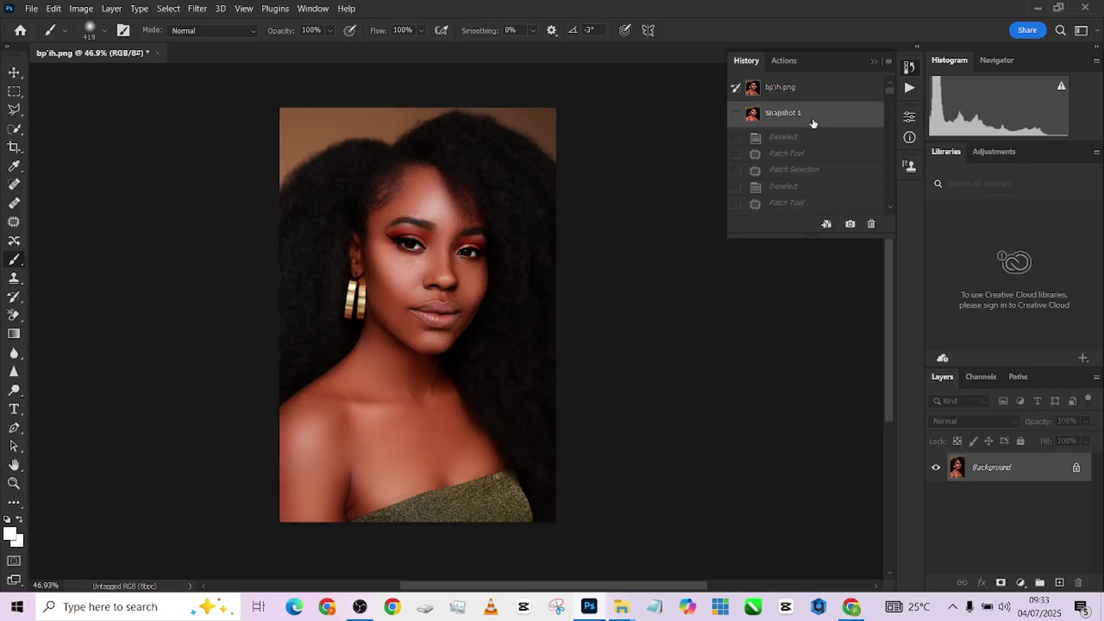